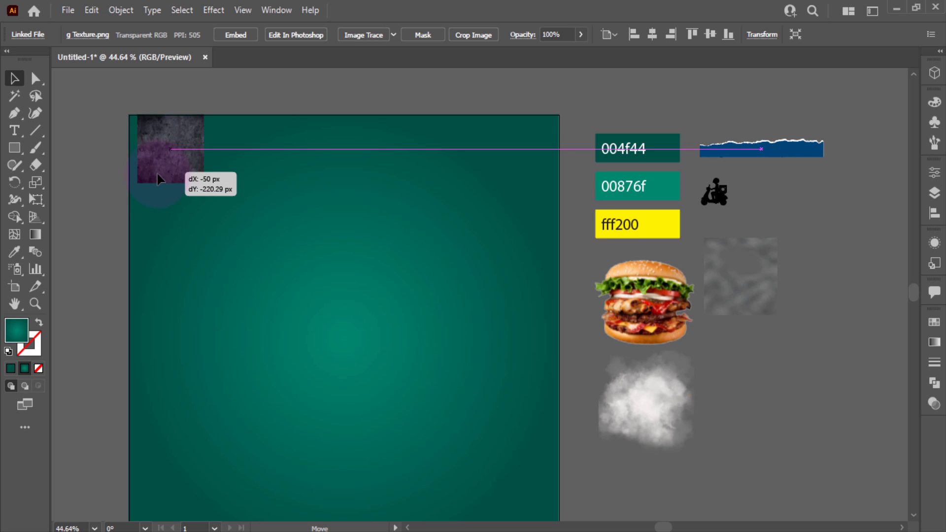
Scale the concrete texture image proportionally from the artboard's upper-left corner until it covers the whole green background.
scroll(167, 143, down, 1)
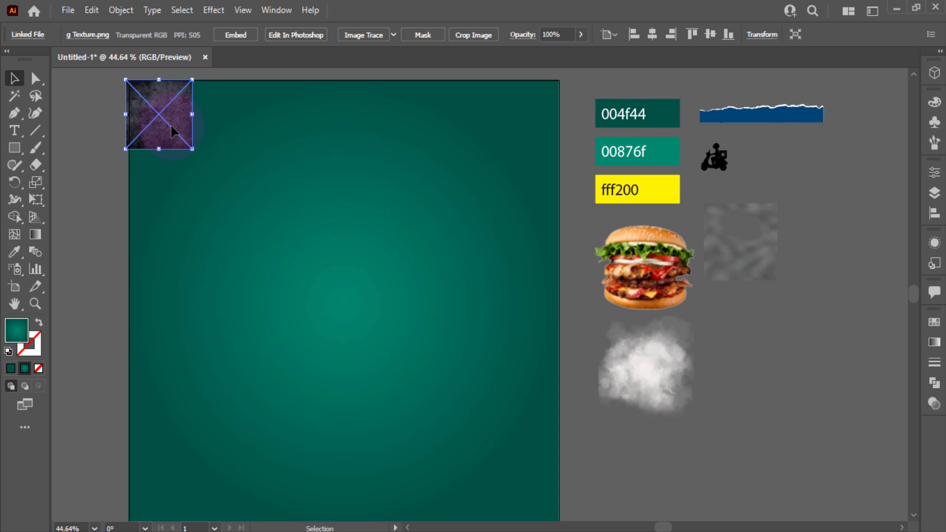
drag(170, 123, 560, 477)
scroll(177, 122, down, 2)
scroll(561, 479, up, 2)
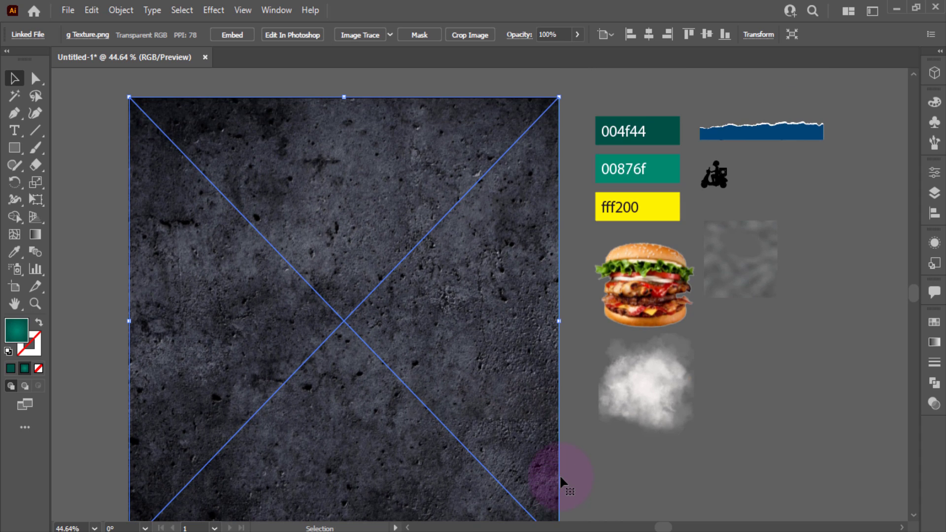
Set the concrete texture's blending mode to Luminosity and its opacity to 34%.
click(933, 404)
click(779, 337)
click(798, 321)
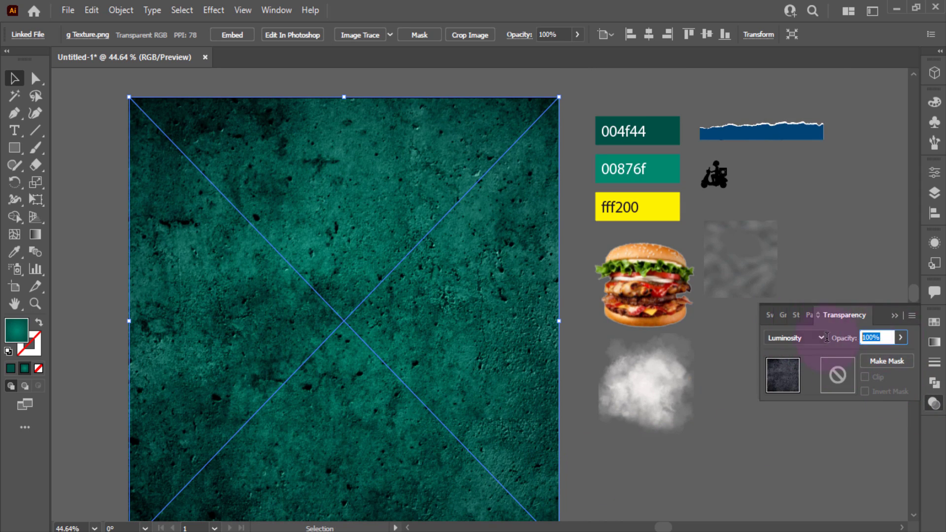
drag(897, 354, 867, 355)
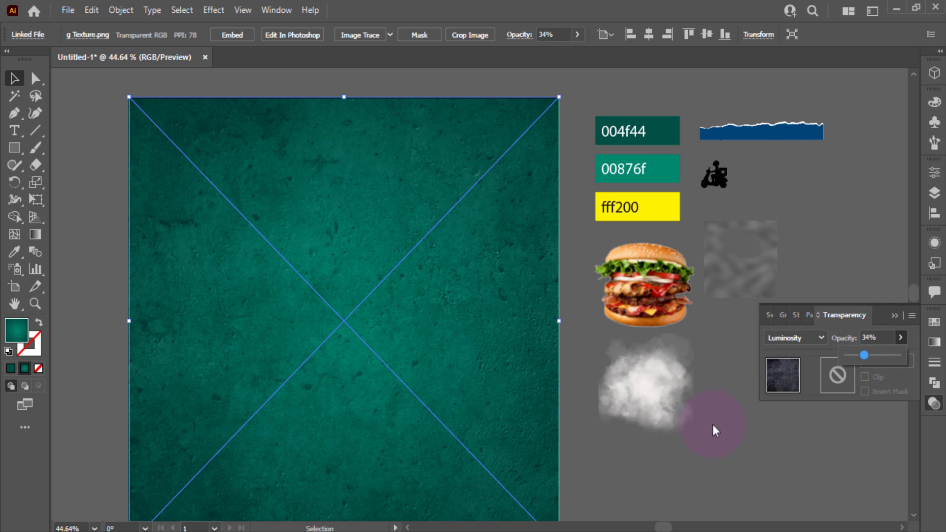
click(676, 442)
Bring the Noise.png image to the front and place it over the artboard, scaled to cover it fully.
click(614, 473)
drag(601, 472, 739, 409)
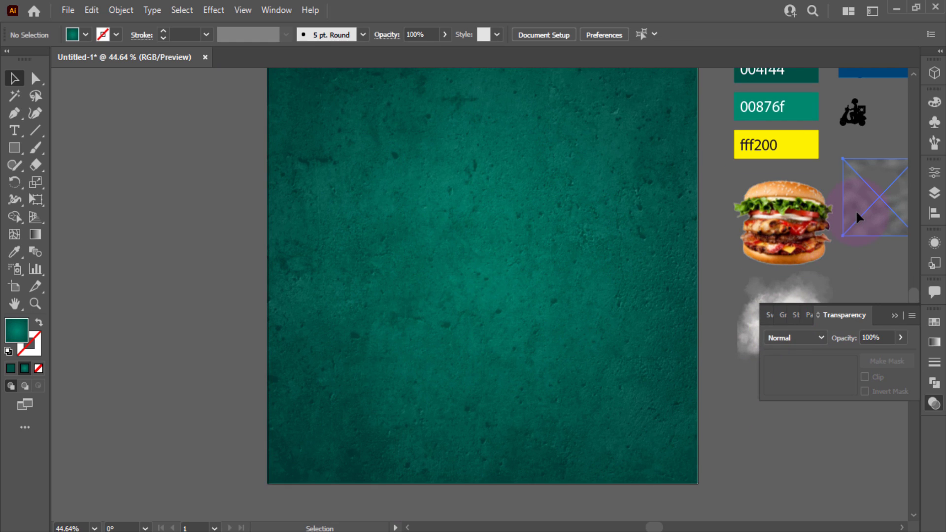
right_click(856, 214)
click(799, 333)
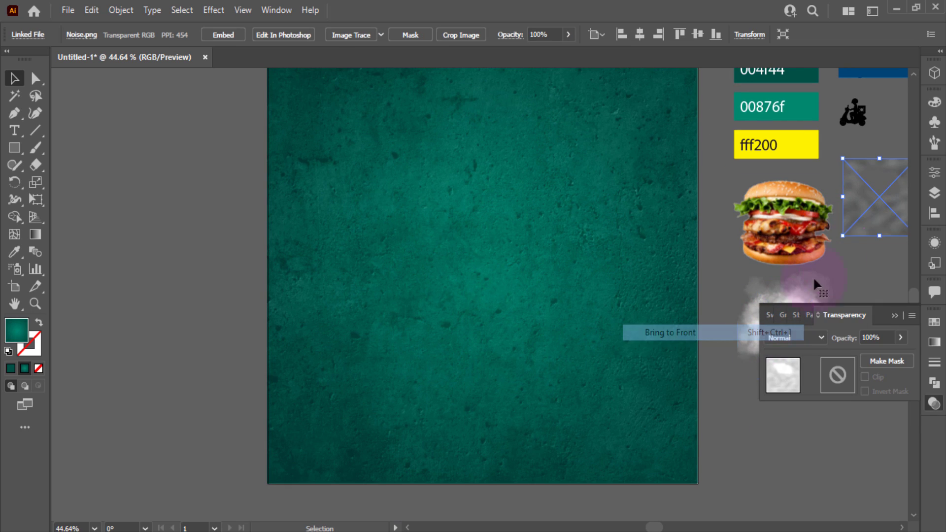
drag(880, 217, 696, 478)
scroll(285, 234, up, 4)
scroll(318, 147, down, 1)
Set the noise image's blending mode to Overlay.
click(781, 369)
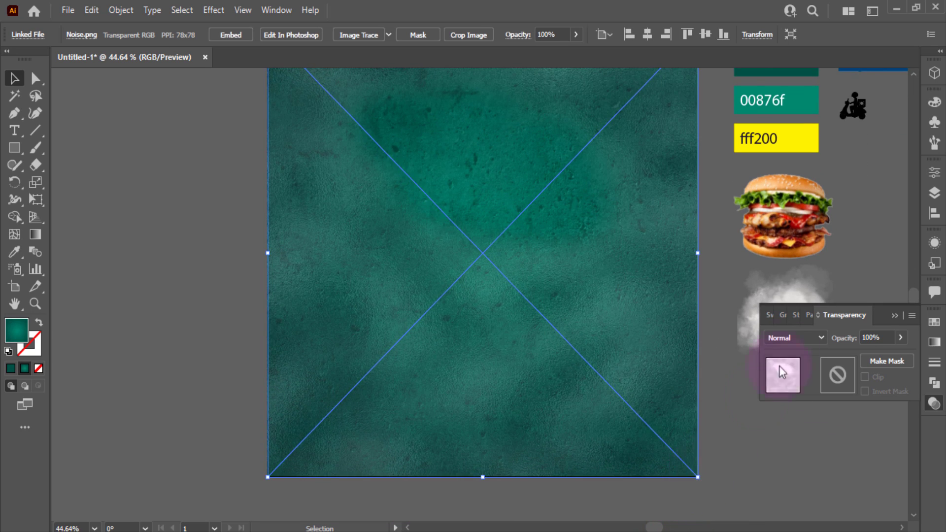
click(805, 337)
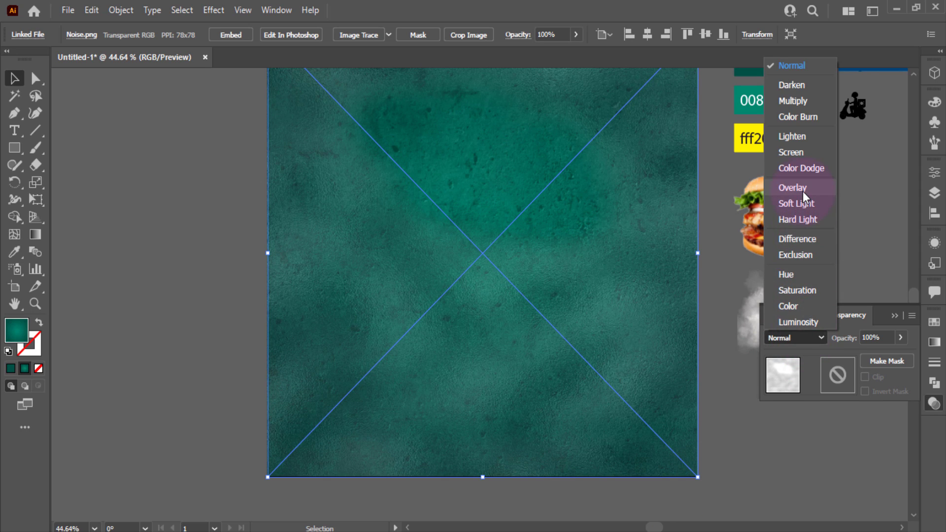
click(803, 191)
Bring the white smoke image to the front, align it with the artboard's upper-left corner and scale it to cover the artboard.
click(802, 327)
right_click(791, 322)
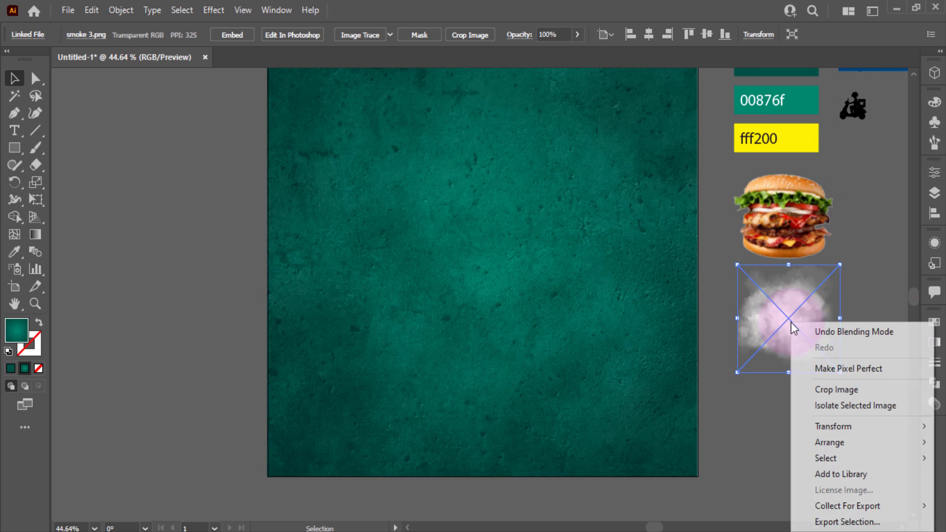
mouse_move(830, 442)
click(769, 440)
drag(774, 342, 430, 257)
scroll(431, 256, up, 2)
drag(433, 294, 308, 178)
drag(345, 203, 345, 211)
scroll(345, 211, down, 2)
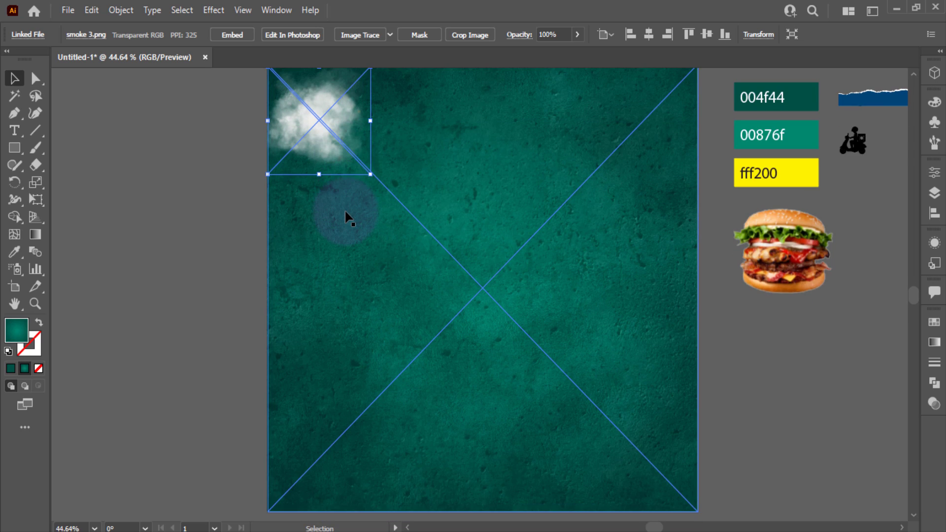
scroll(345, 217, up, 2)
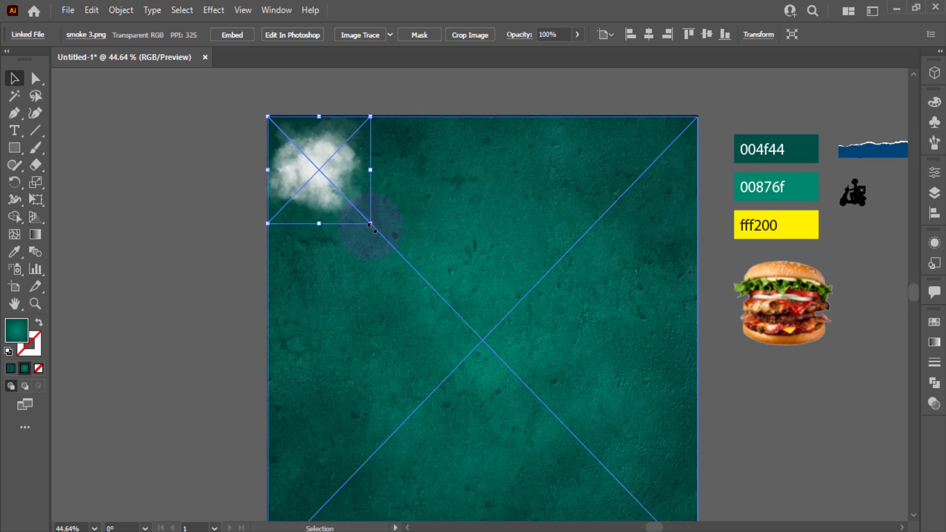
drag(371, 225, 697, 469)
Set the smoke image's blending mode to Overlay and lock it in place.
click(932, 408)
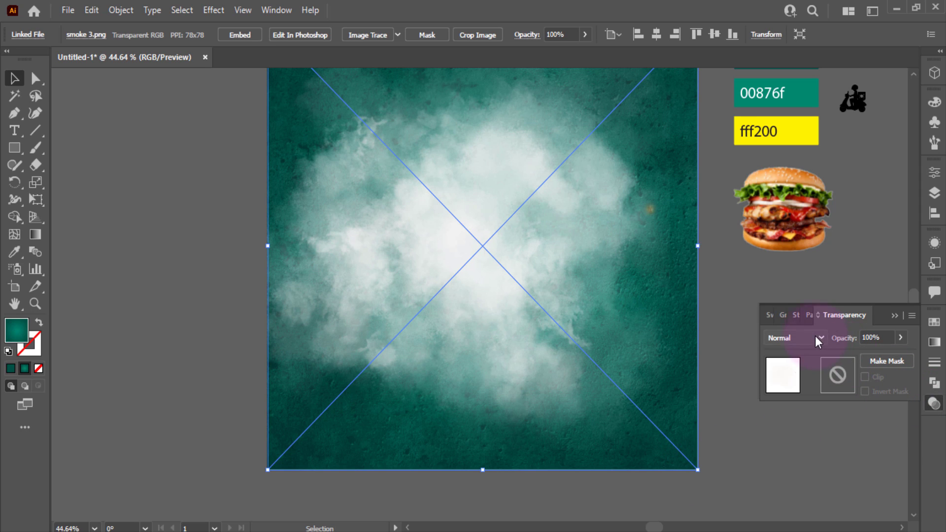
click(815, 335)
click(799, 188)
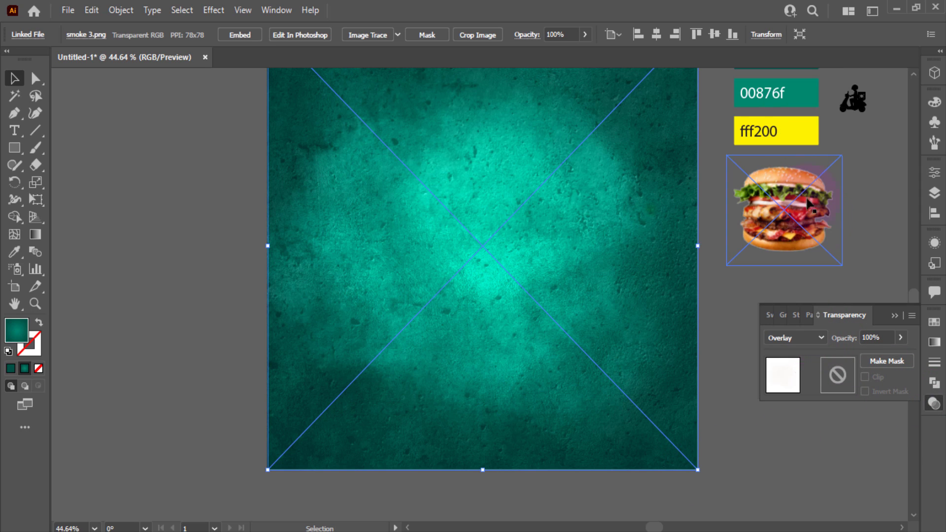
click(894, 315)
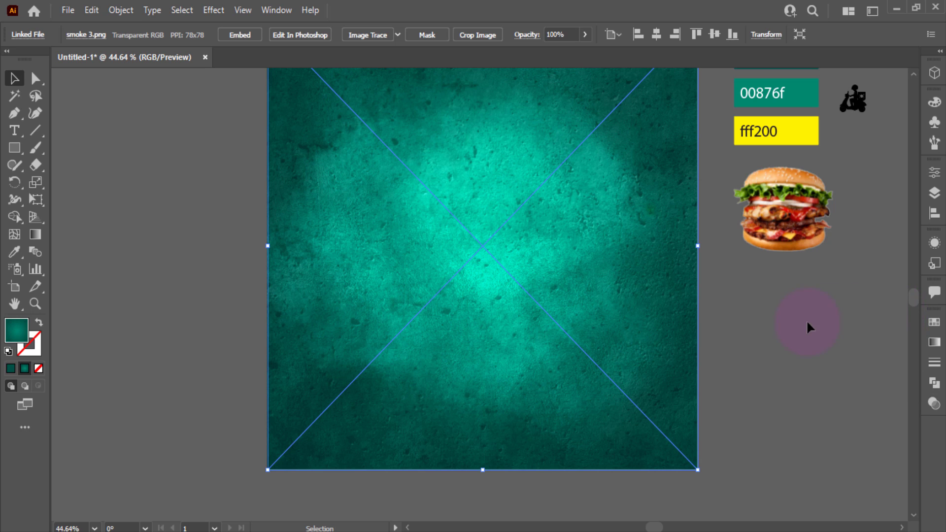
drag(633, 420, 634, 420)
key(ctrl+2)
key(ctrl+0)
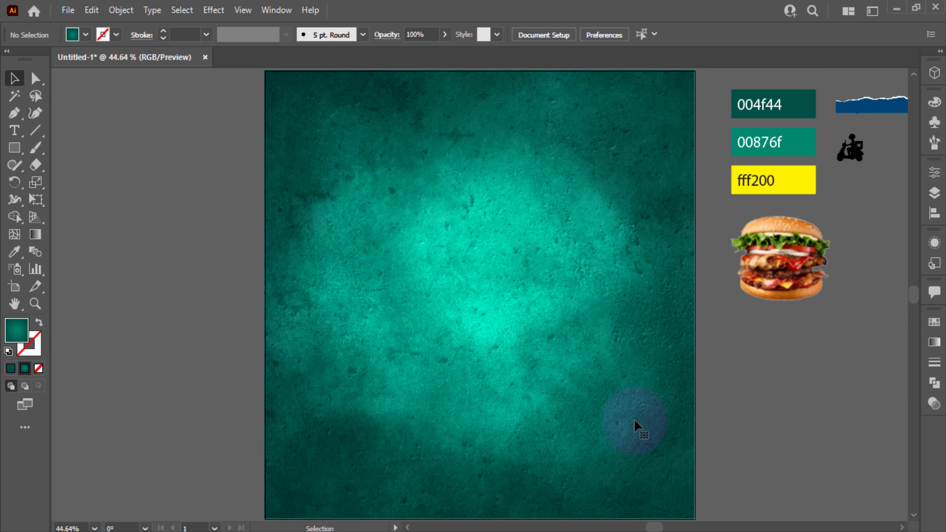
Place the blue torn-paper artwork across the lower part of the artboard, scaled to span the artboard's full width.
drag(884, 109, 621, 477)
right_click(321, 395)
mouse_move(441, 323)
click(502, 319)
key(ctrl+z)
drag(390, 413, 695, 464)
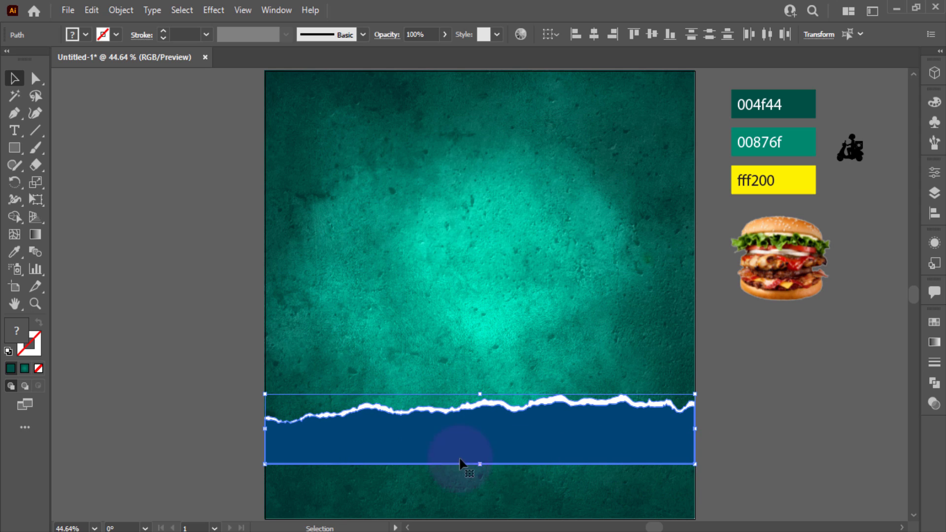
Extend the torn-paper artwork's bottom anchor points down to the lower edge of the artboard.
key(a)
drag(227, 454, 725, 491)
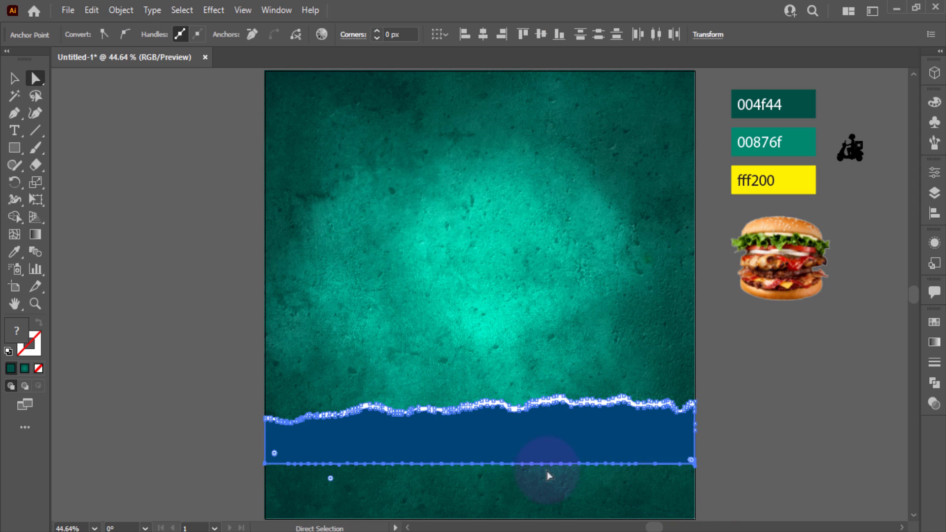
drag(546, 471, 512, 521)
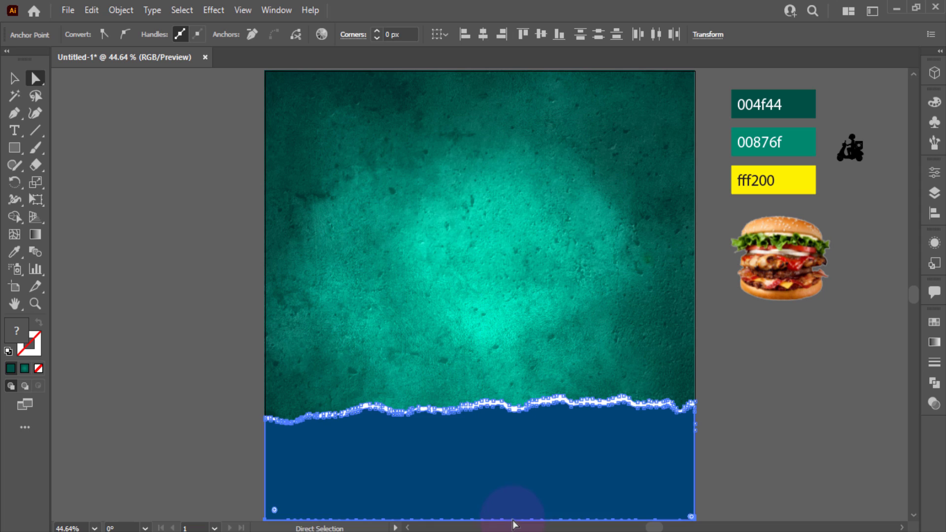
key(v)
click(739, 418)
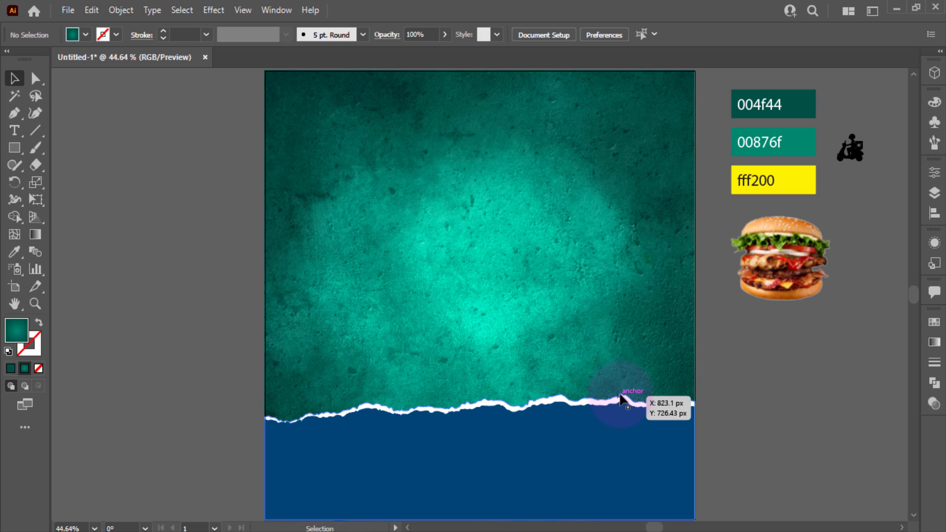
Recolour the white torn edge with the yellow fff200 sampled from the palette swatch.
click(621, 398)
key(i)
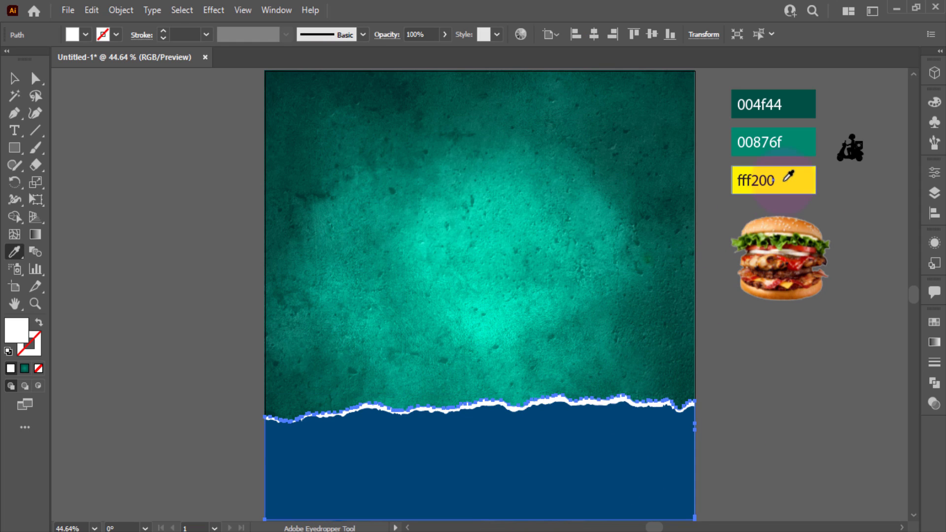
click(754, 180)
key(v)
Fill the blue torn-paper body with the lightest grey swatch and deselect it.
click(627, 457)
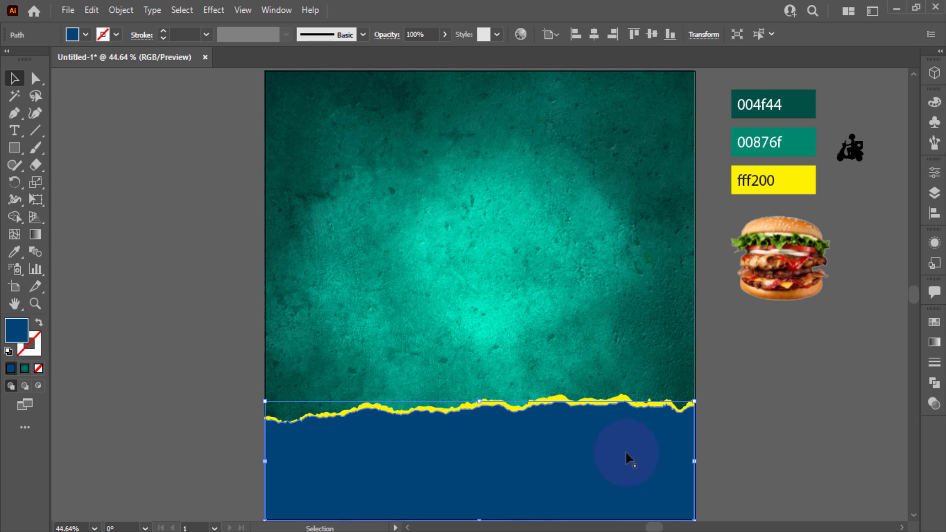
click(85, 36)
click(116, 101)
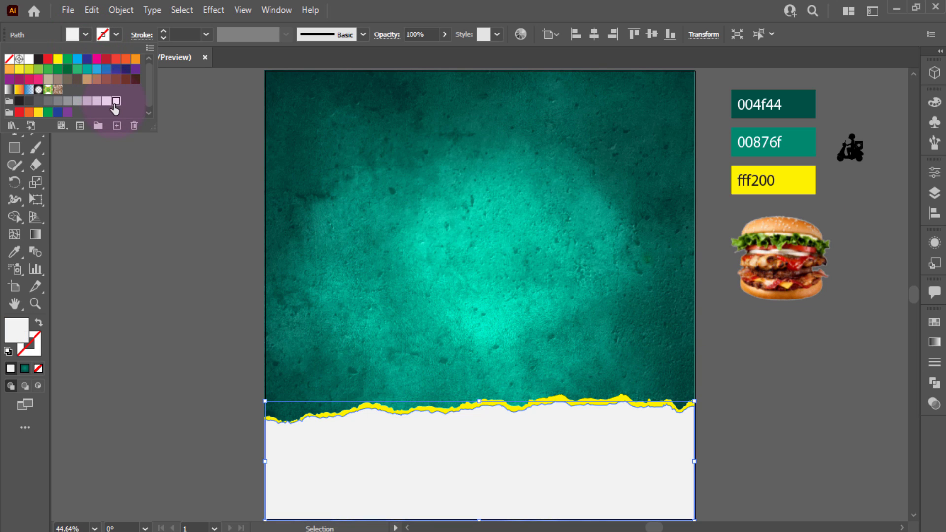
click(209, 335)
click(209, 377)
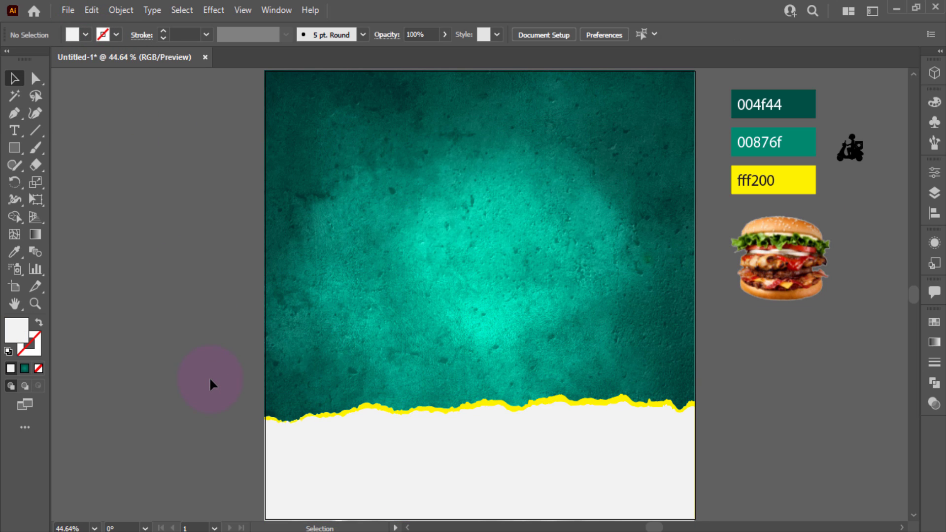
click(813, 268)
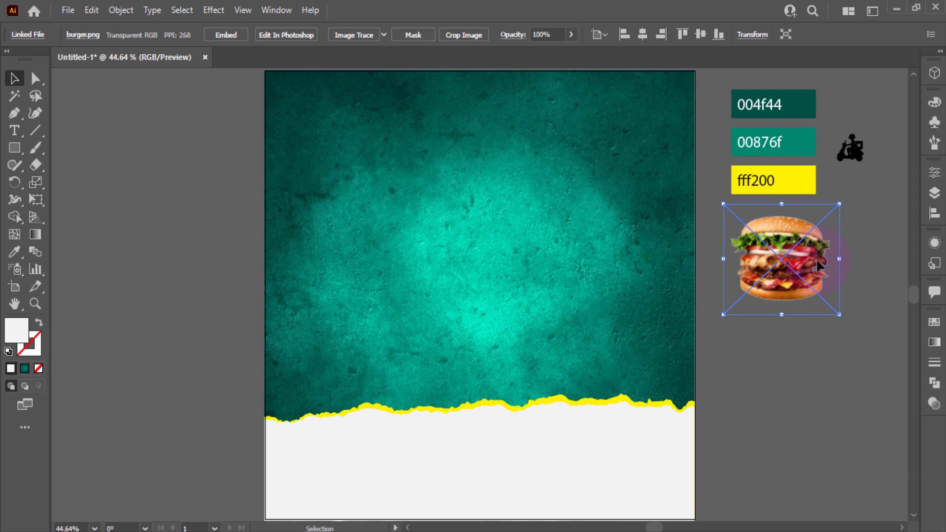
right_click(805, 262)
mouse_move(856, 368)
click(779, 370)
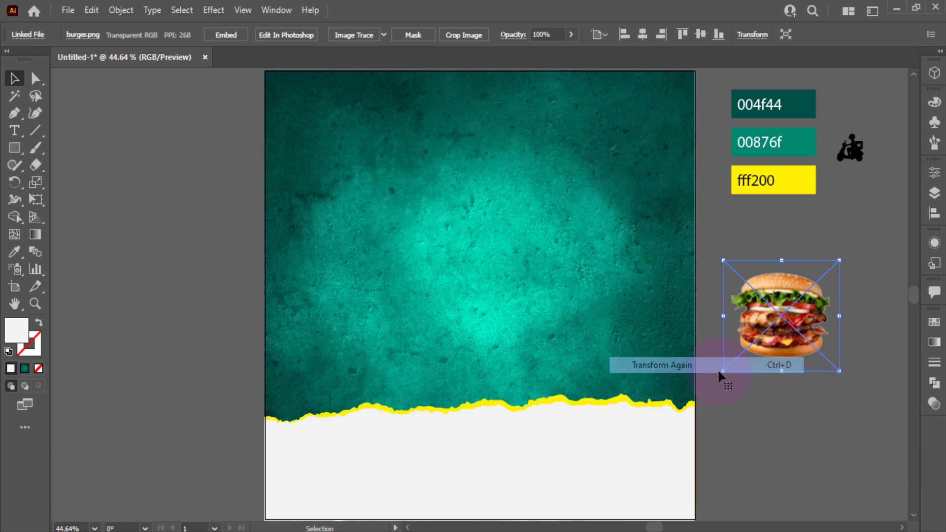
Bring the burger image to the front, move it over the torn-paper edge and enlarge it.
right_click(783, 315)
mouse_move(845, 436)
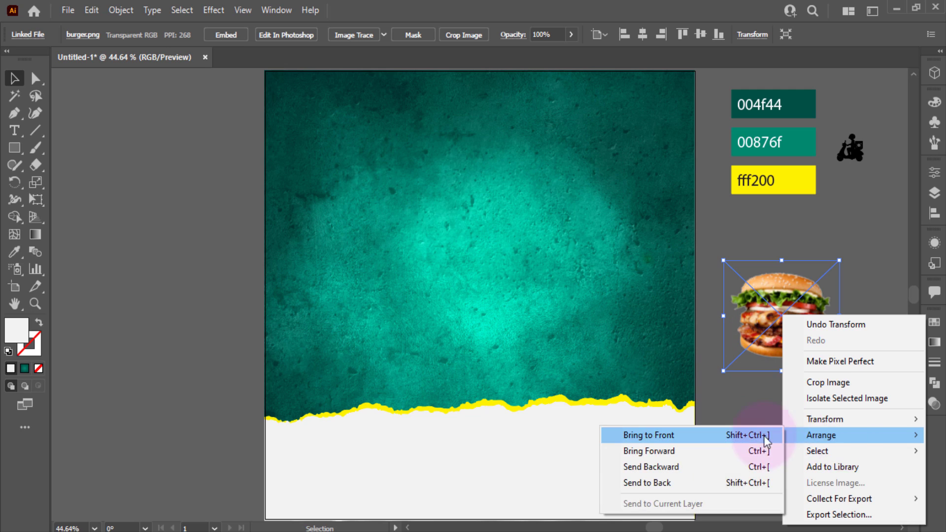
click(763, 436)
drag(785, 354, 498, 369)
drag(553, 387, 674, 472)
drag(563, 371, 552, 392)
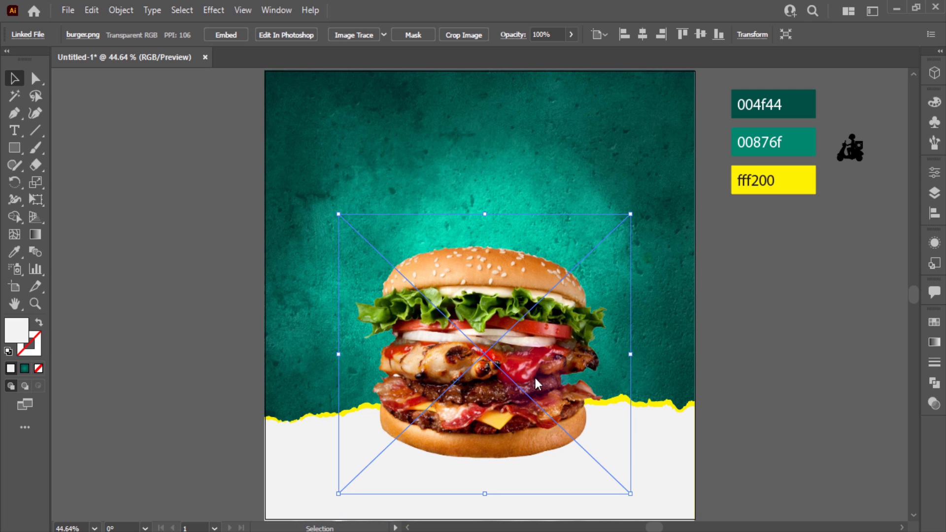
Centre the burger image horizontally on the artboard.
click(699, 30)
key(ctrl+z)
click(646, 37)
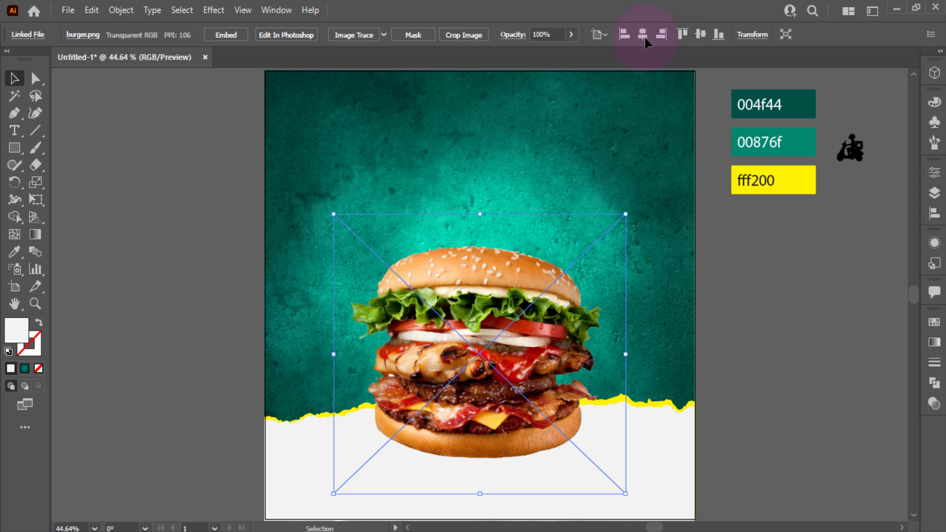
Enlarge the burger further, tilt it slightly counterclockwise and nudge it into place over the torn edge.
drag(626, 214, 660, 163)
drag(546, 280, 533, 296)
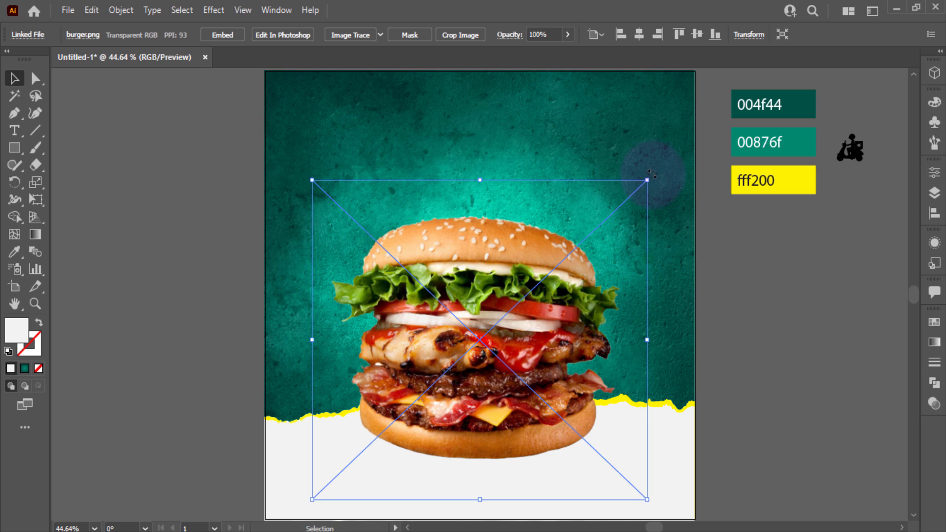
drag(653, 179, 620, 161)
drag(553, 260, 552, 254)
Draw a circle on the empty canvas beside the artboard with the Ellipse tool.
click(76, 168)
drag(15, 147, 86, 184)
drag(131, 234, 177, 283)
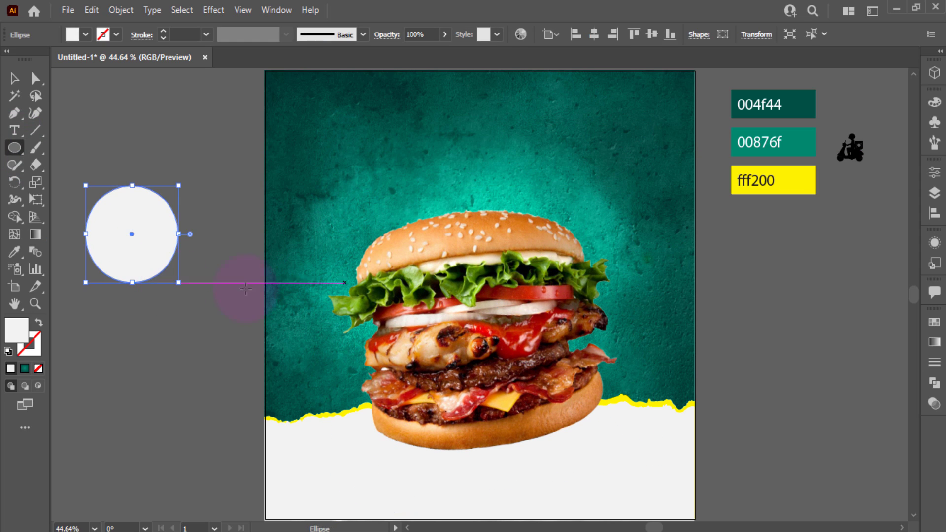
Fill the circle with a black-and-white radial gradient, reversed so black is at the centre and white at the edge.
click(934, 342)
click(850, 337)
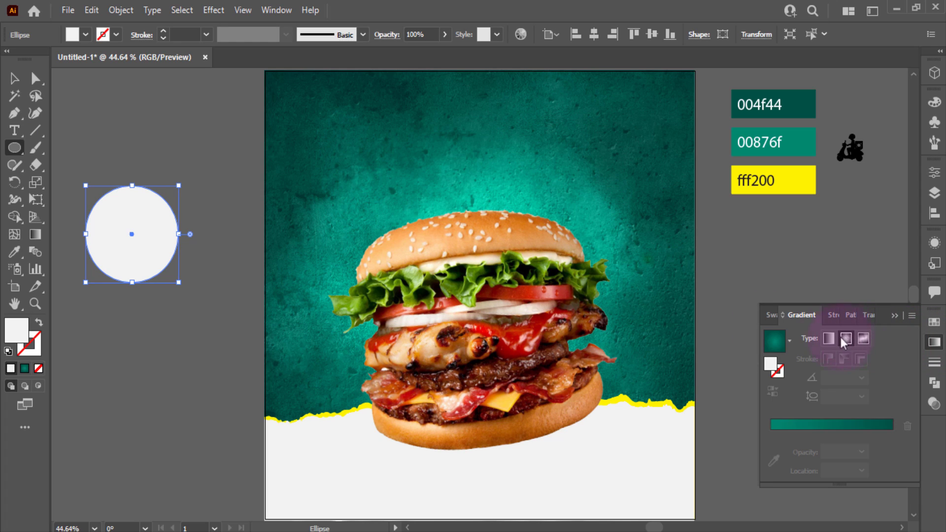
click(789, 341)
click(752, 311)
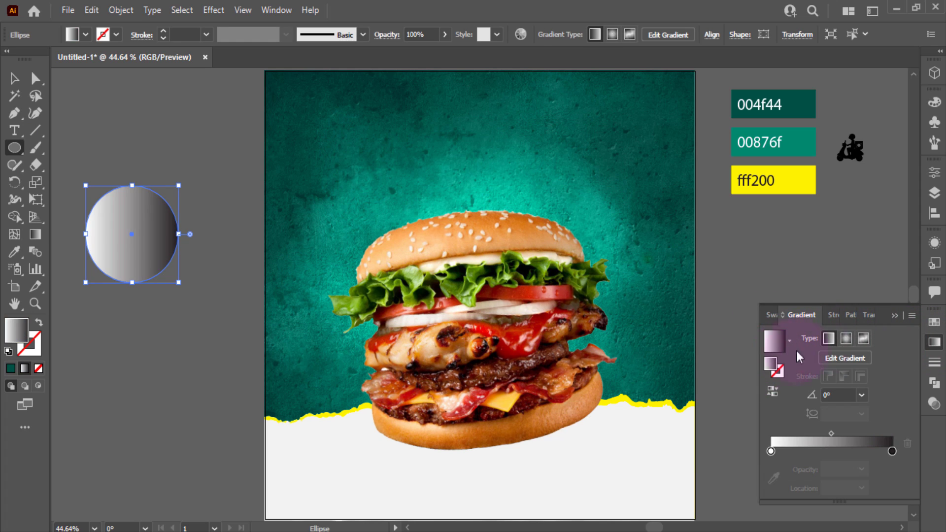
click(845, 338)
click(774, 389)
click(894, 315)
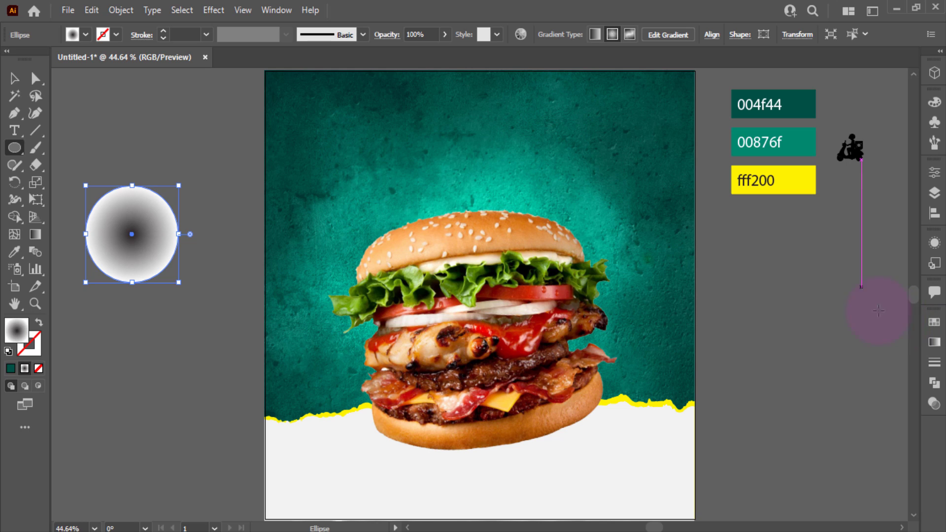
Set the gradient circle's blending mode to Multiply.
click(215, 10)
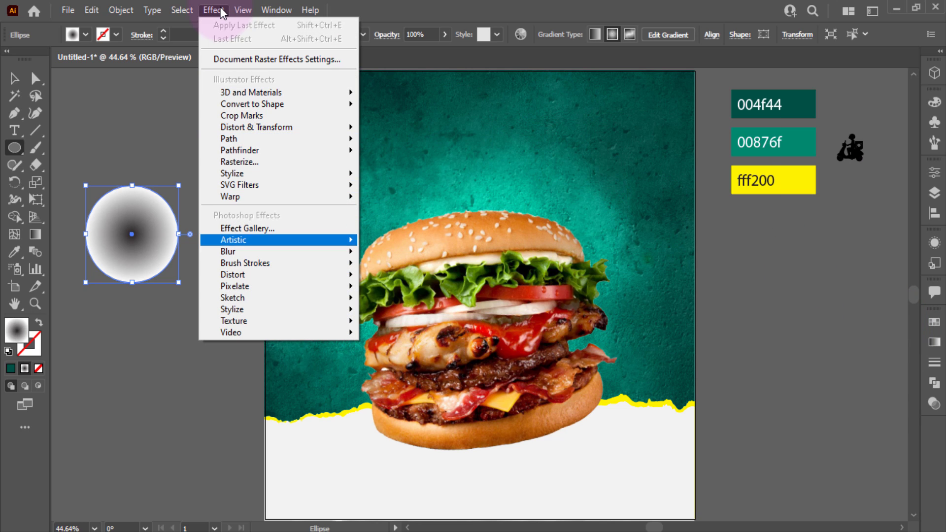
click(933, 382)
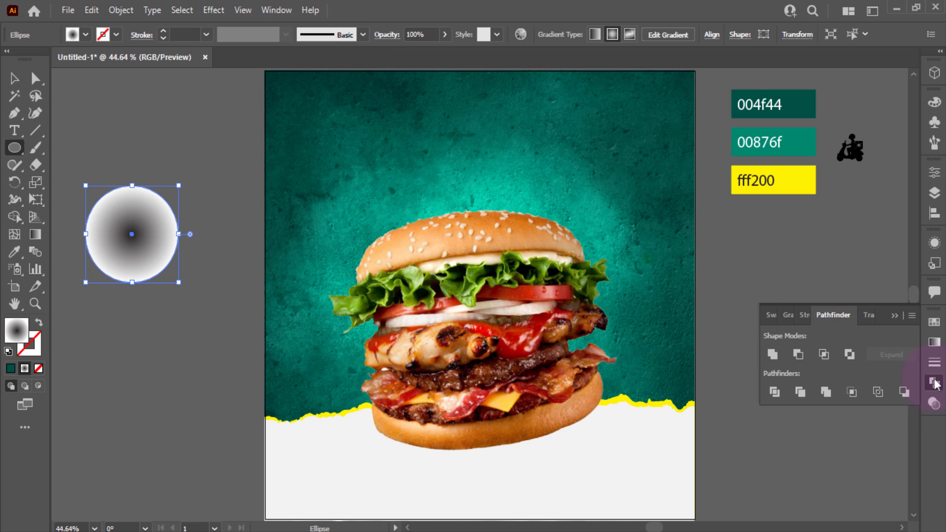
click(935, 403)
click(795, 338)
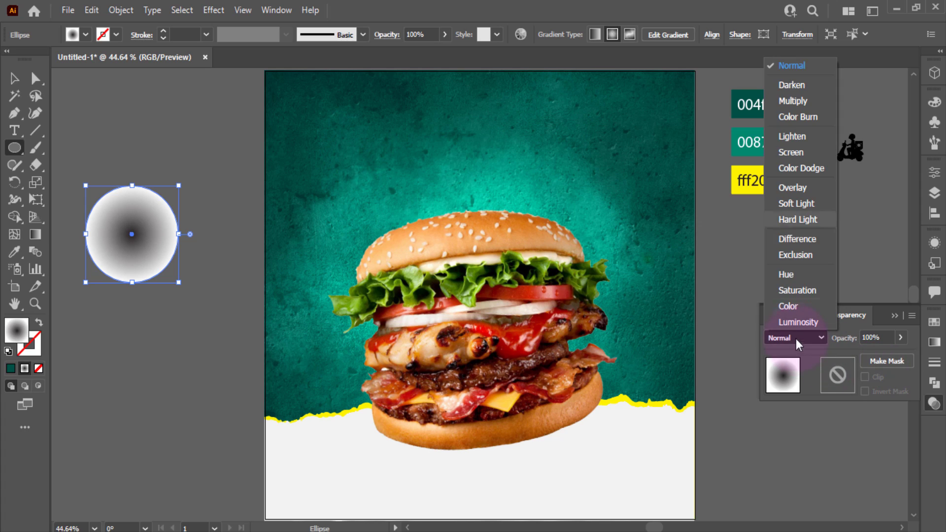
click(804, 102)
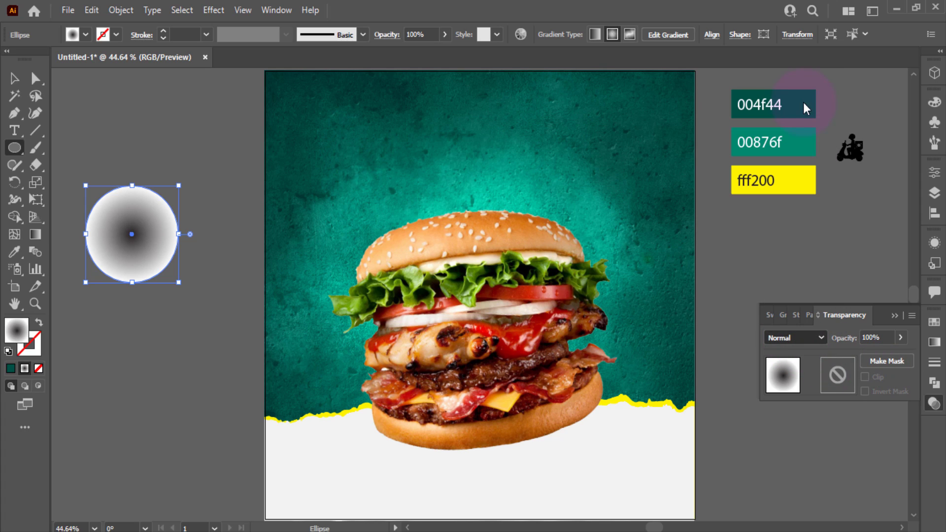
Set the radial gradient's centre colour stop to pure black (000000).
click(935, 343)
double_click(771, 451)
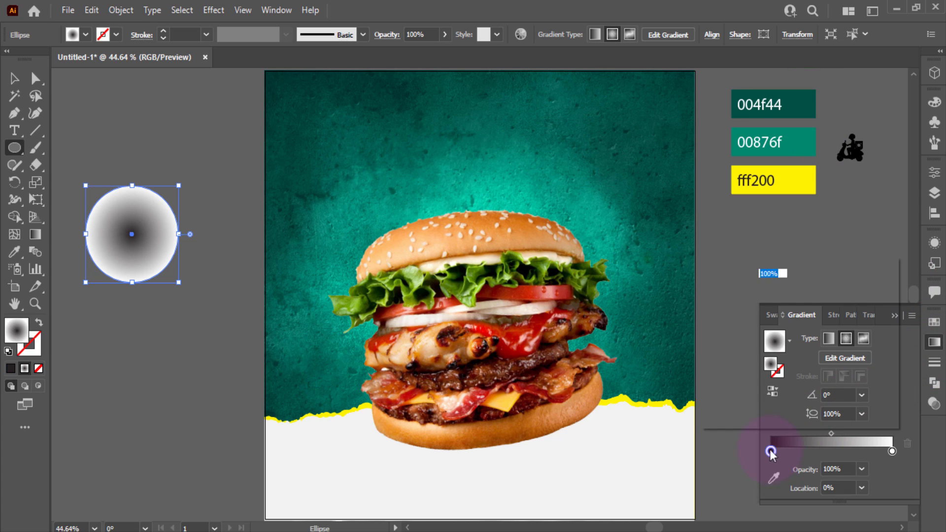
click(736, 372)
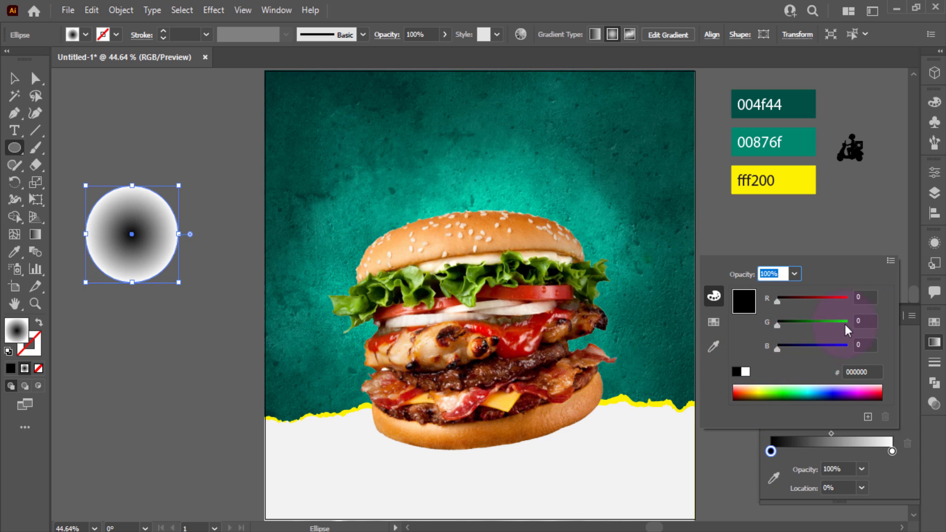
click(913, 303)
click(895, 316)
Flatten the gradient circle into a wide, thin ellipse and place it directly beneath the burger as a shadow.
key(v)
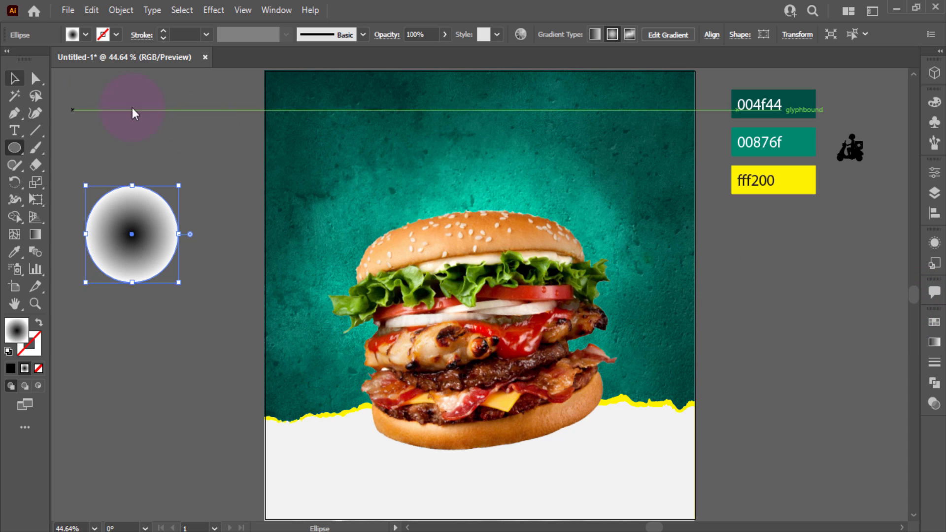
drag(132, 185, 660, 461)
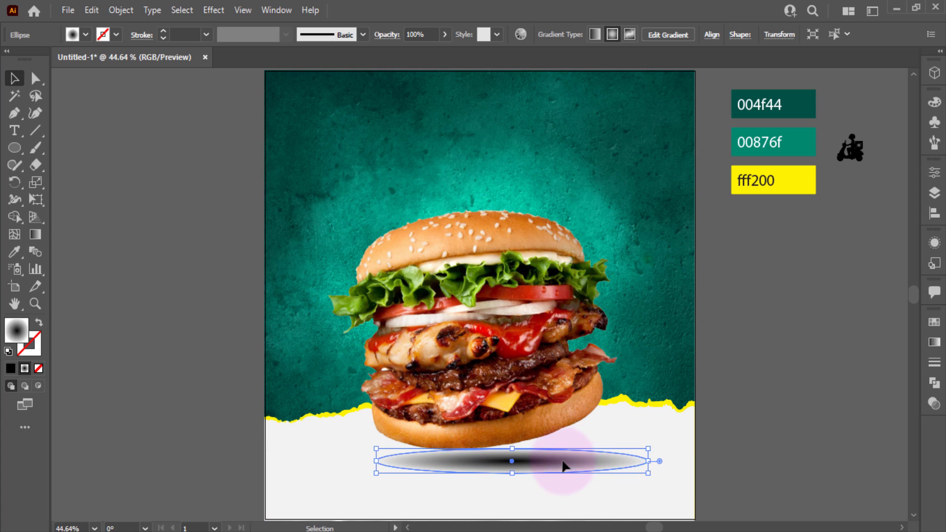
drag(566, 460, 549, 466)
Apply a Gaussian Blur with a radius of about 5.7 pixels to the shadow ellipse.
click(215, 10)
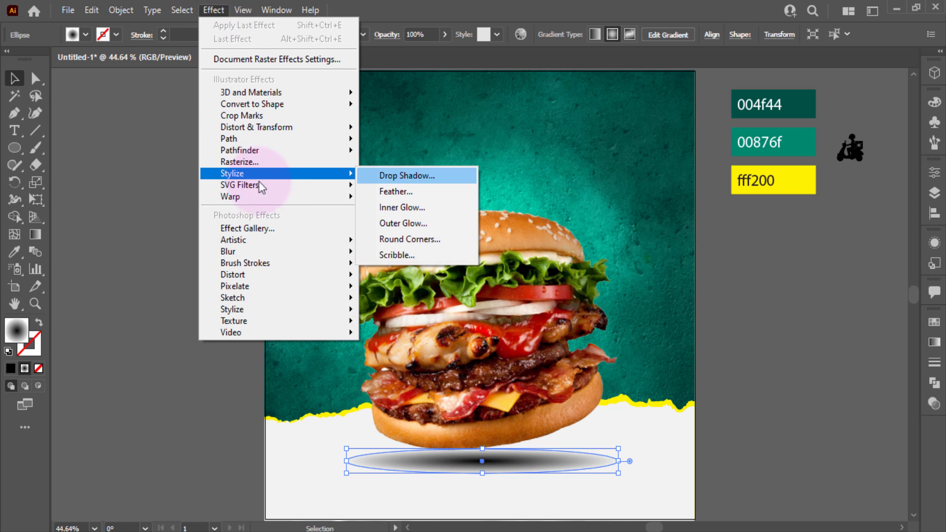
mouse_move(295, 252)
click(389, 252)
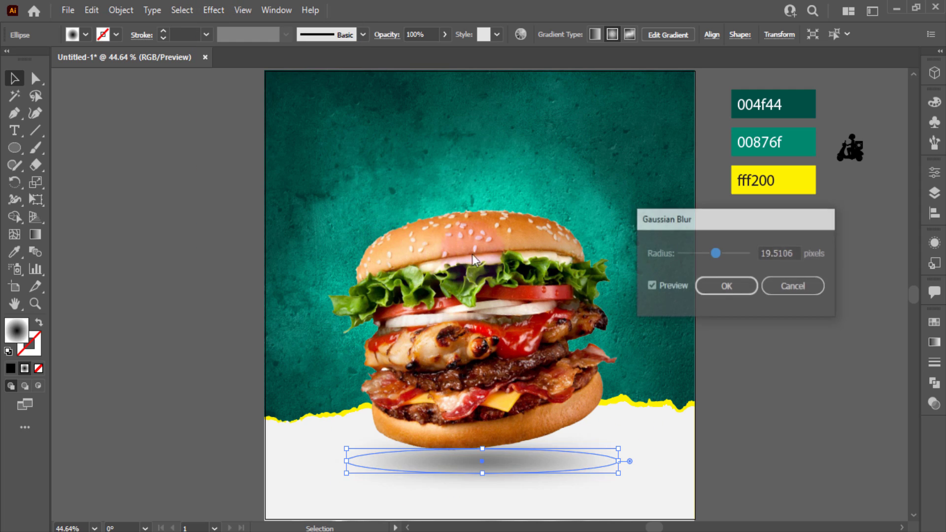
drag(688, 255, 699, 254)
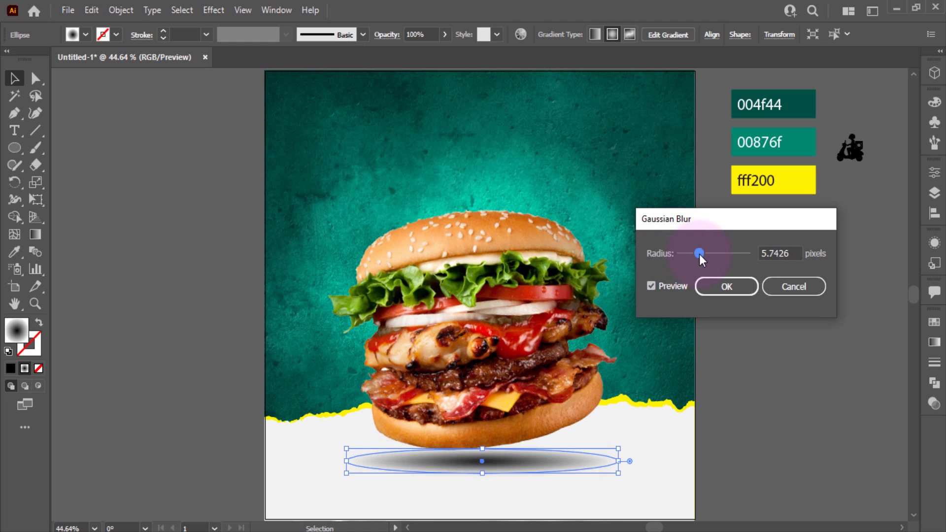
click(710, 284)
click(719, 336)
Bring the burger image in front of the shadow ellipse and nudge the shadow slightly left under the bun.
drag(521, 460, 510, 457)
right_click(488, 330)
mouse_move(608, 240)
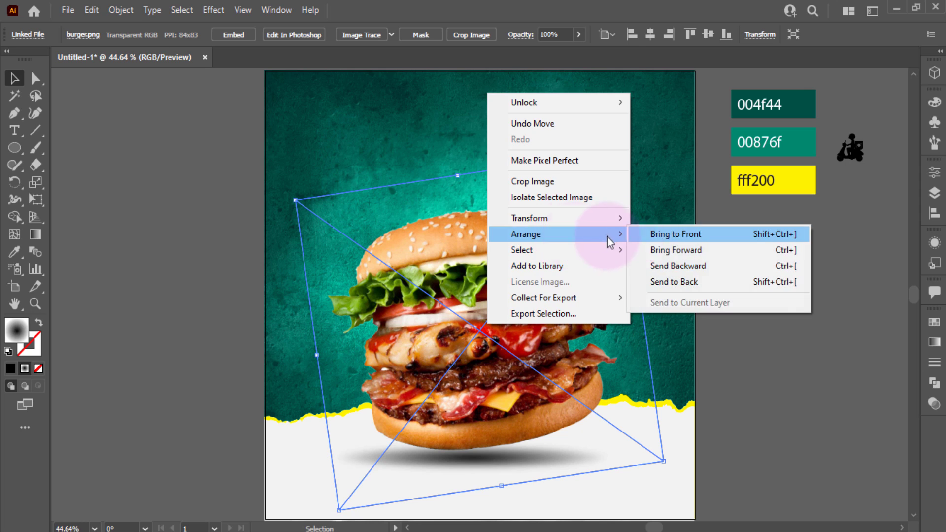
click(672, 237)
click(672, 238)
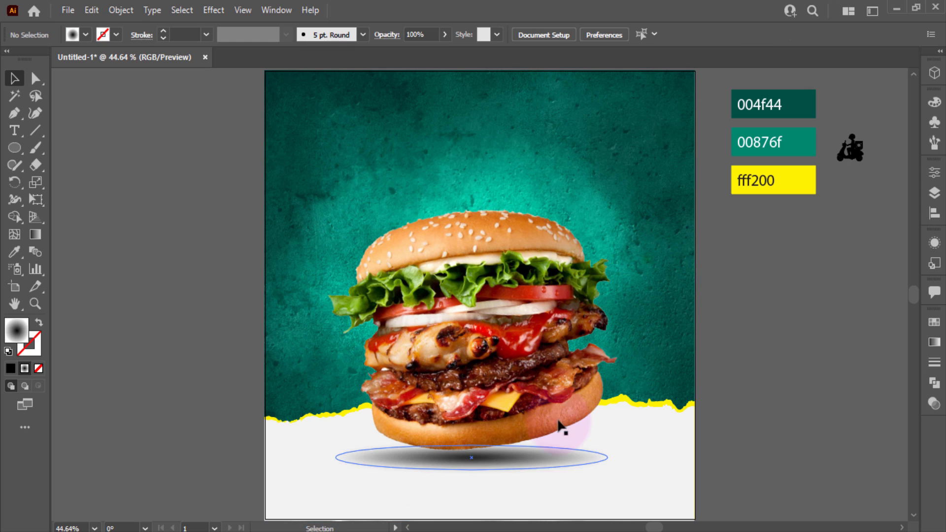
click(507, 457)
mouse_move(508, 458)
mouse_down()
mouse_move(507, 449)
mouse_move(499, 461)
mouse_up()
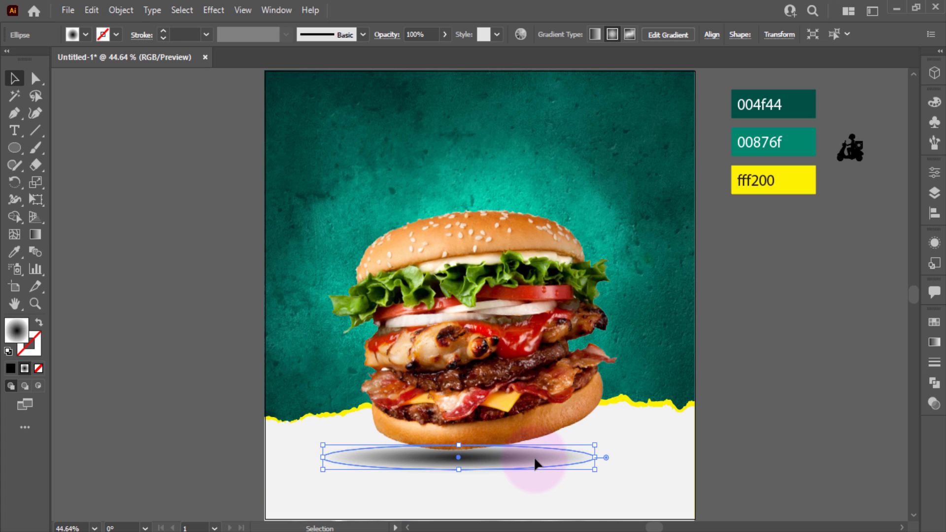
Shift the dark centre of the shadow's radial gradient to the left with the Gradient tool.
key(g)
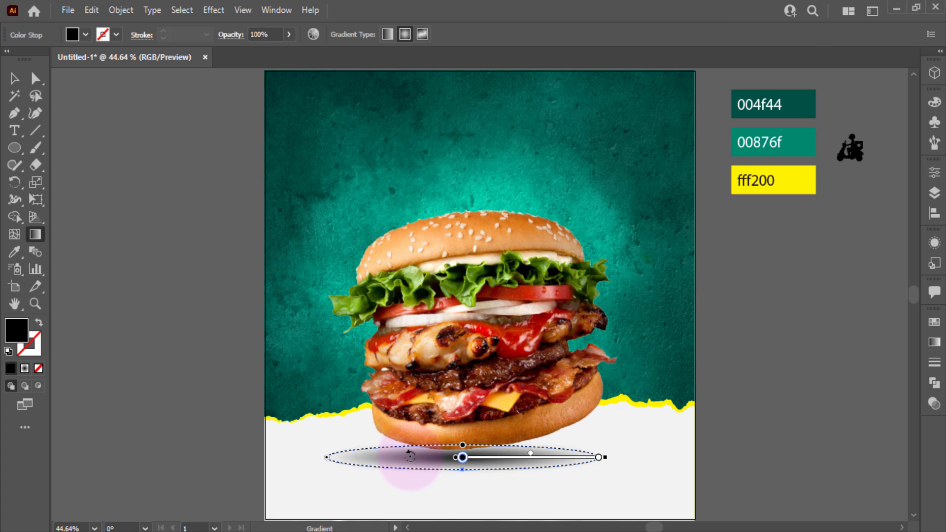
mouse_move(445, 465)
mouse_down()
mouse_move(461, 466)
mouse_move(418, 461)
mouse_up()
key(ctrl+z)
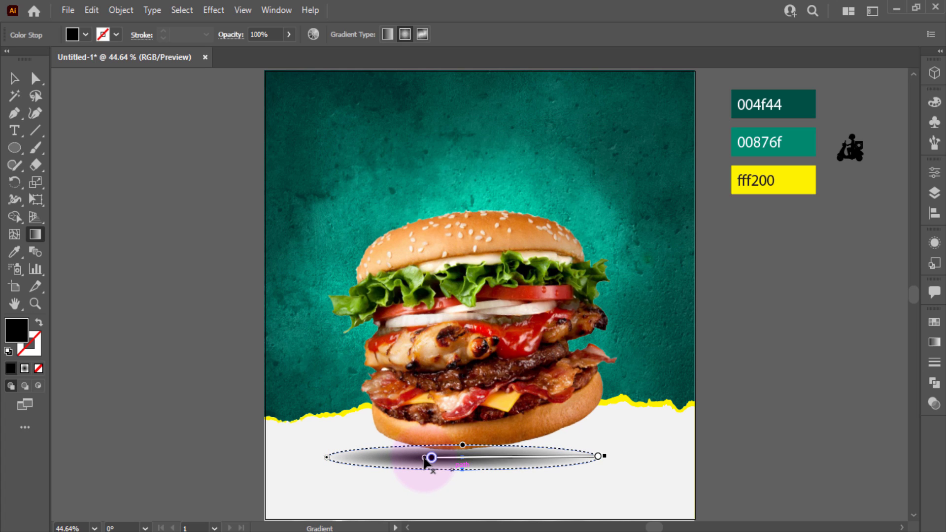
drag(425, 463, 425, 463)
key(l)
click(13, 79)
click(77, 144)
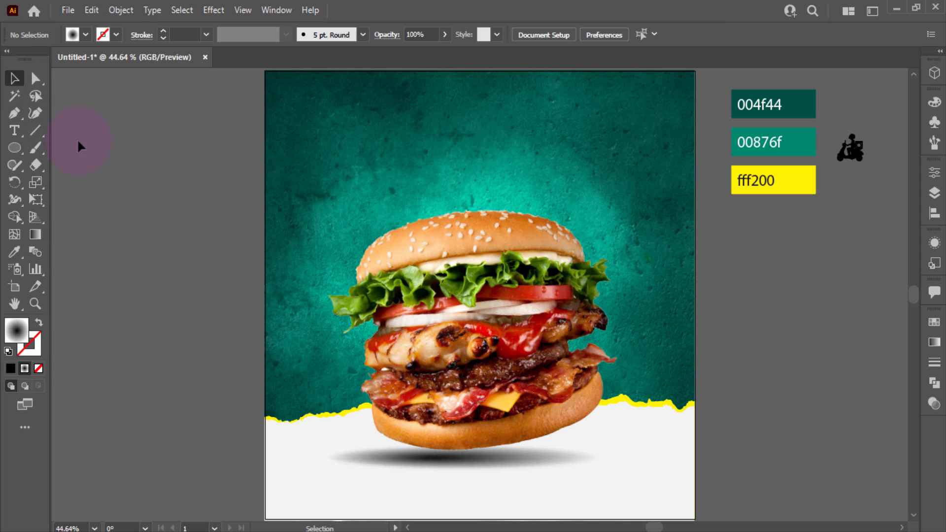
Move the midpoint of the shadow's gradient to about 38% so the dark area shrinks.
click(429, 469)
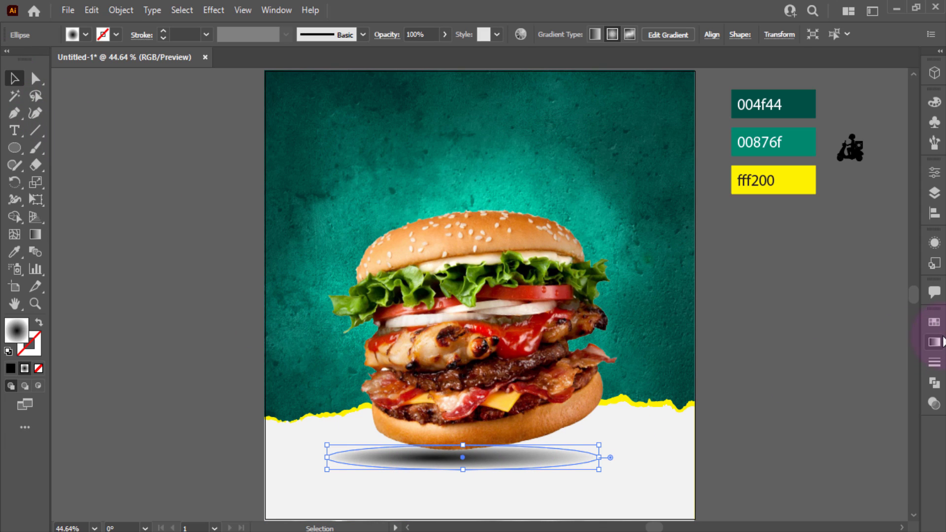
click(942, 340)
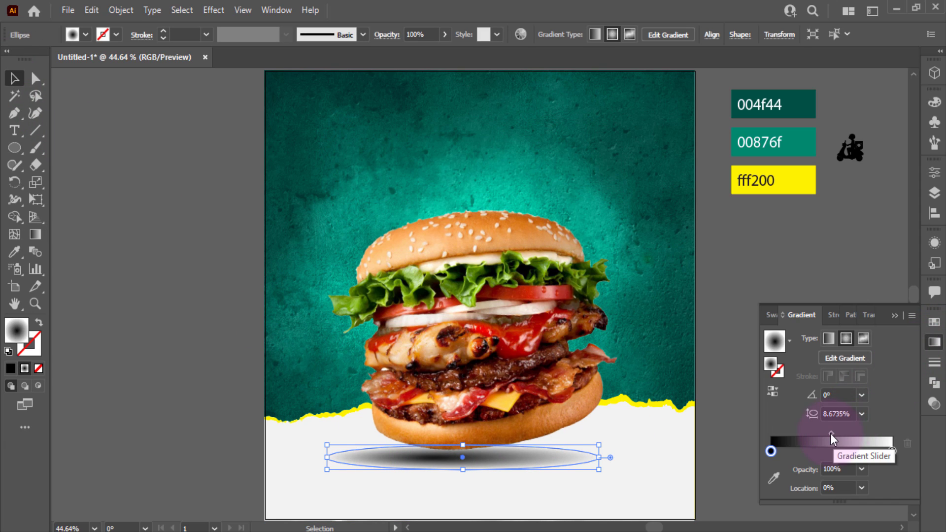
drag(831, 434, 818, 434)
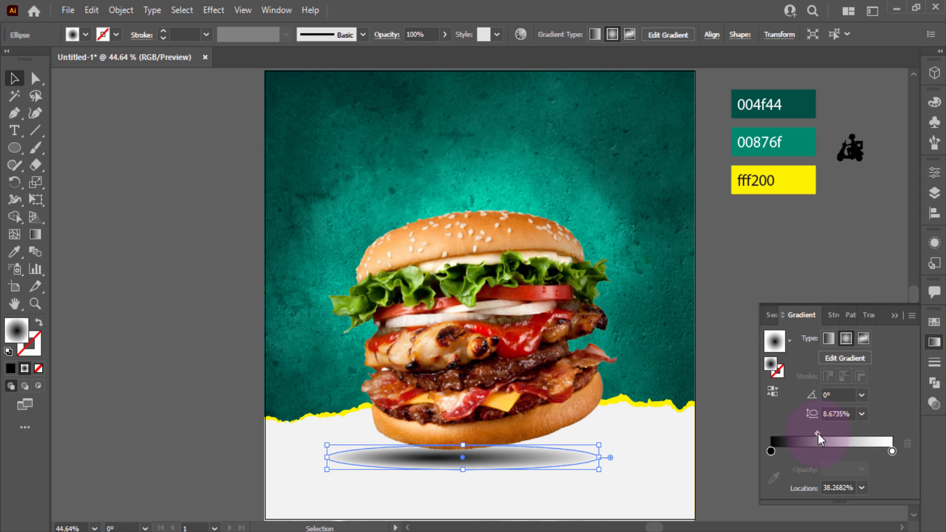
click(893, 316)
click(804, 309)
Move the shadow about 11 px to the right and stretch its upper edge slightly up behind the bun.
click(523, 466)
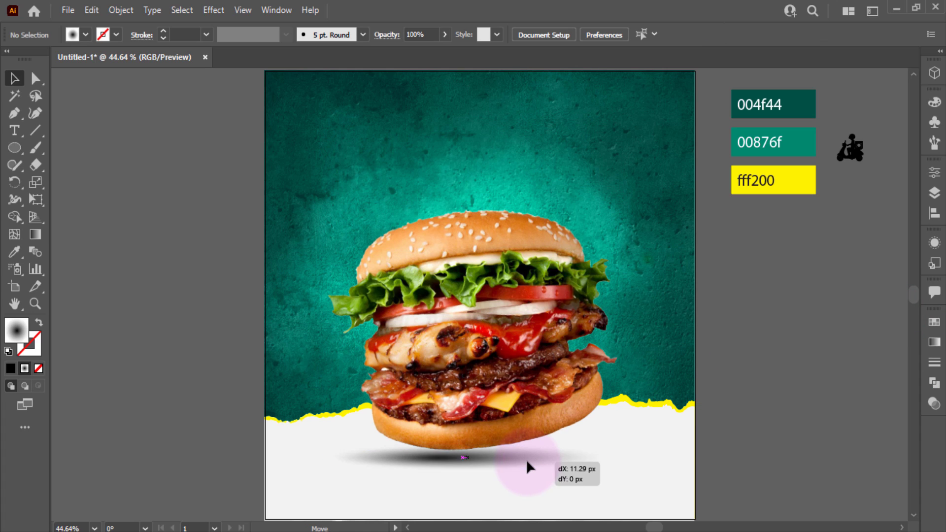
click(800, 350)
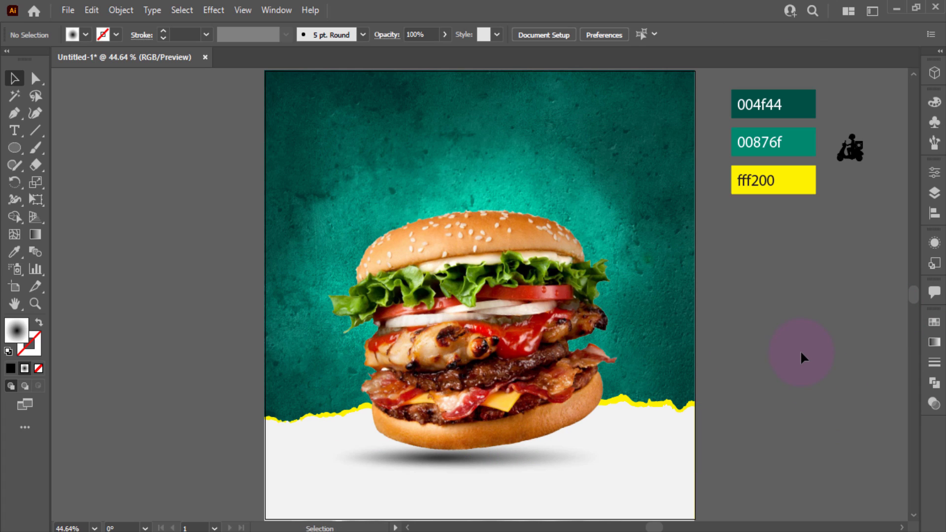
click(465, 456)
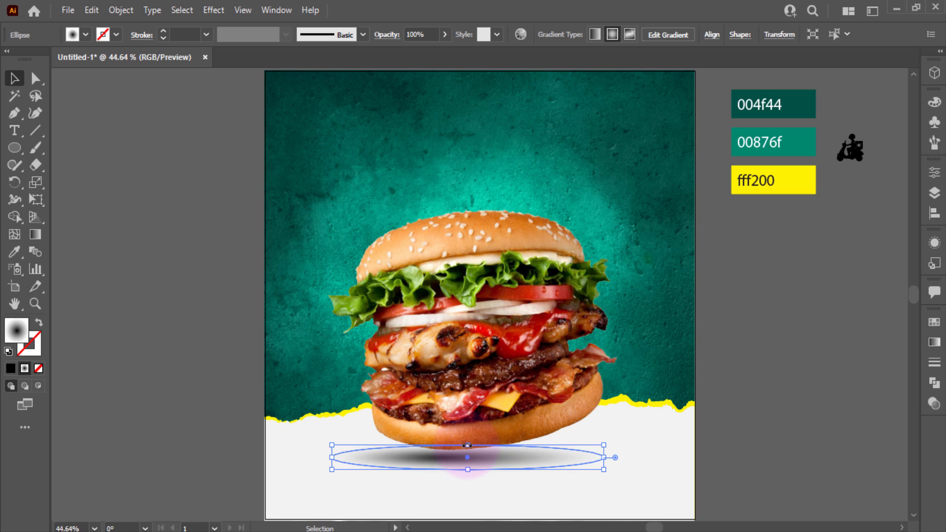
drag(467, 444, 468, 438)
Lock the white torn-paper shape at the base of the poster.
click(682, 408)
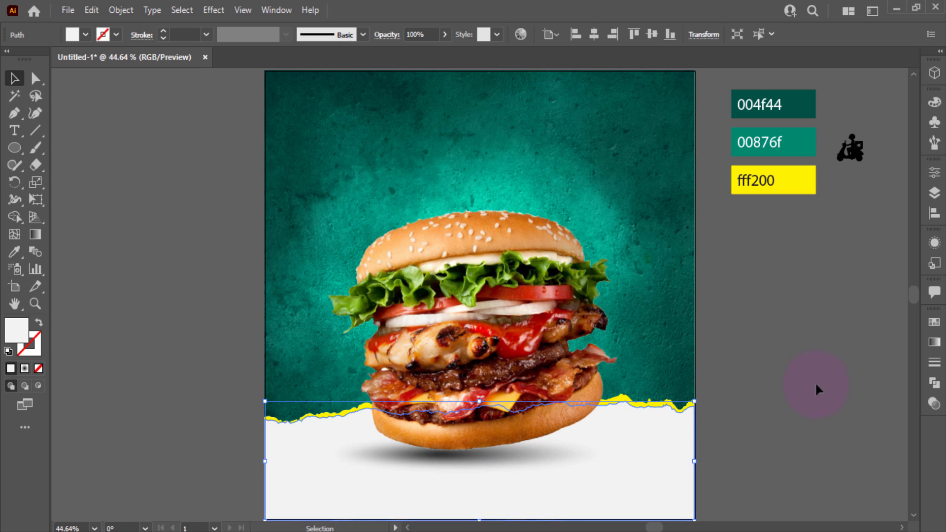
click(791, 382)
click(665, 432)
key(ctrl+2)
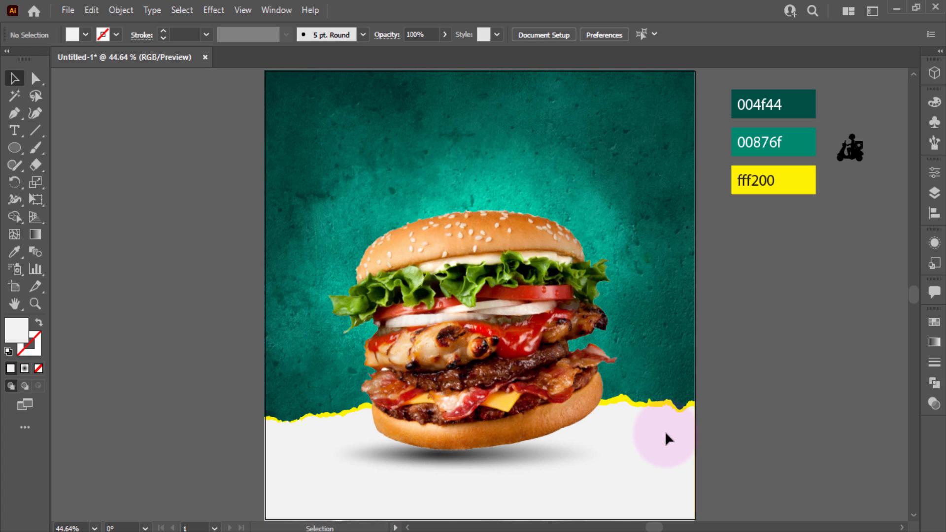
Draw a small white circle beside the artboard and duplicate it into an overlapping cloud-shaped cluster.
key(t)
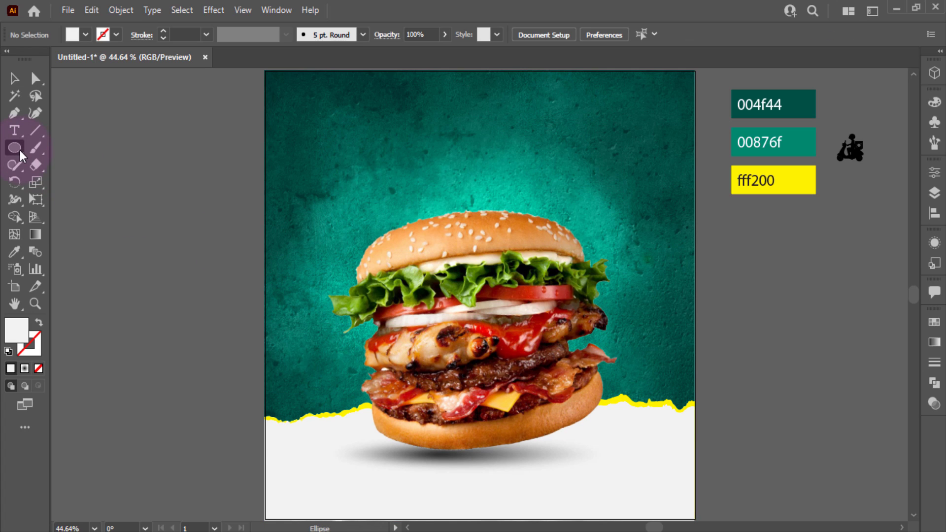
drag(19, 150, 64, 182)
mouse_move(141, 179)
mouse_down()
mouse_move(271, 227)
mouse_move(281, 208)
mouse_up()
key(v)
mouse_move(275, 207)
mouse_down()
mouse_move(292, 213)
mouse_move(274, 226)
mouse_up()
drag(277, 226, 310, 215)
Unite all the overlapping circles into a single cloud shape.
drag(241, 245, 324, 180)
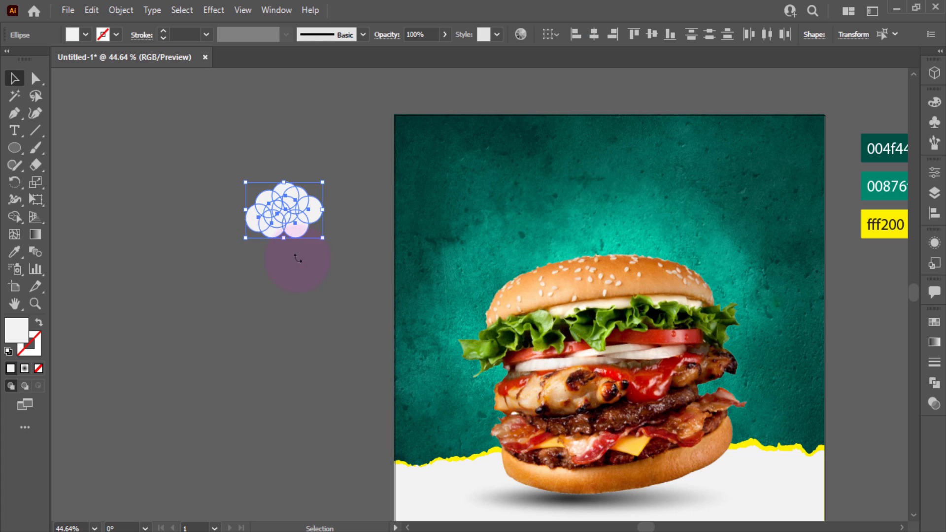
click(935, 386)
click(784, 354)
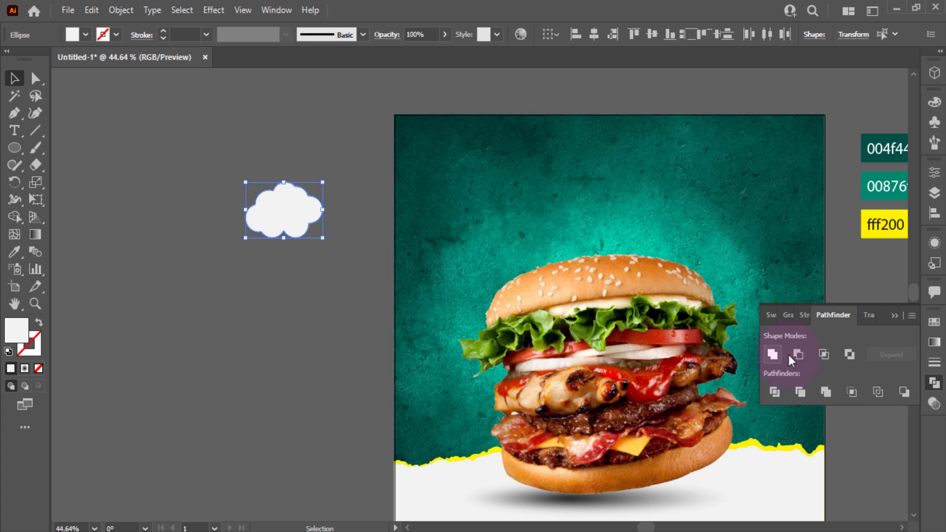
click(895, 312)
Turn the cloud into an unfilled outline with a yellow 5 pt dotted stroke.
key(shift+x)
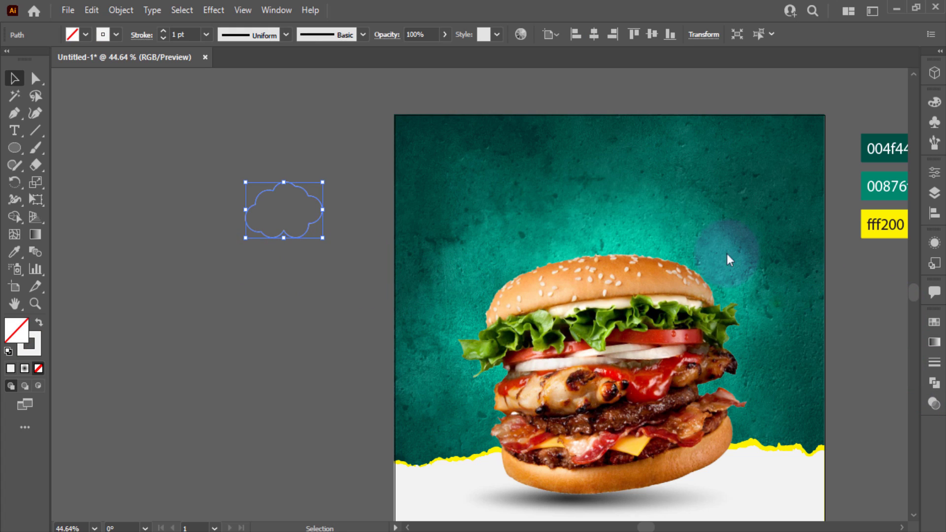
click(138, 36)
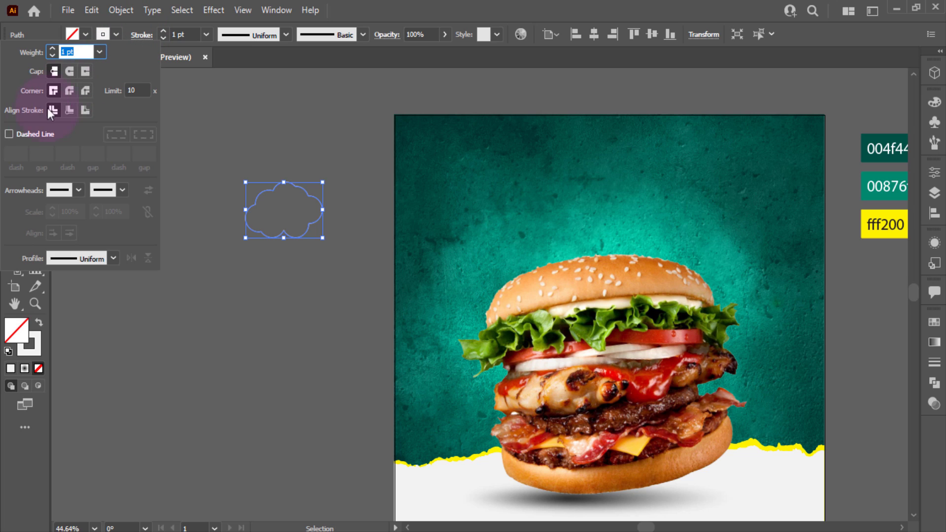
click(19, 132)
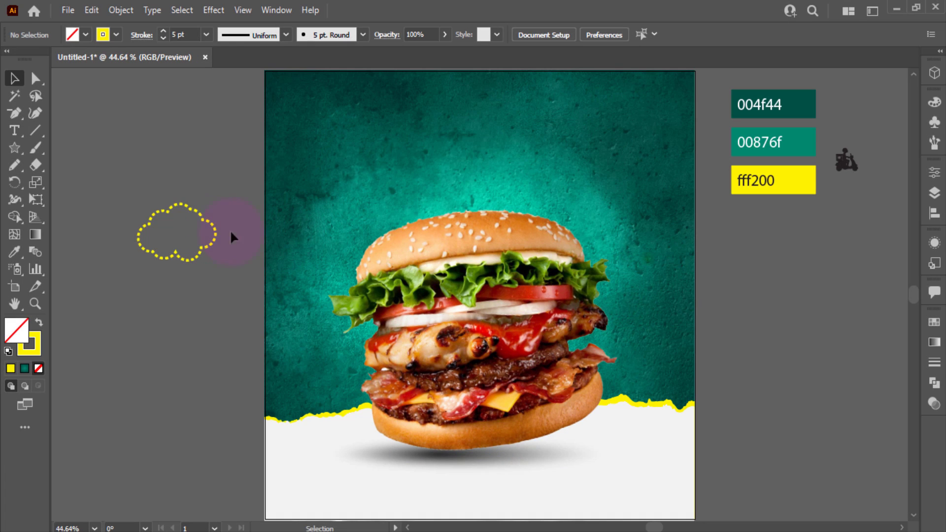
Place the dotted cloud on the green background to the upper right of the burger, tilted slightly clockwise.
drag(230, 230, 676, 226)
click(725, 226)
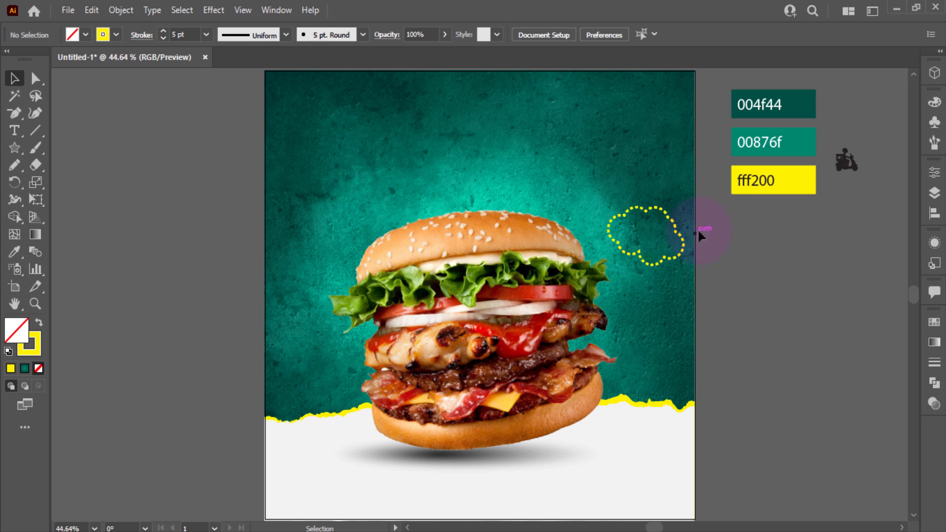
click(683, 237)
click(728, 237)
Add the text "25%" on the empty canvas beside the artboard.
click(15, 131)
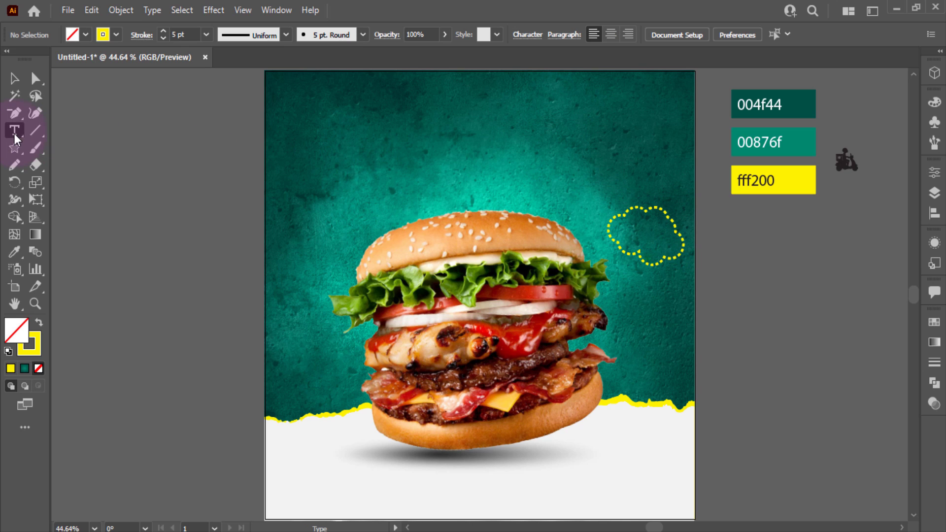
click(98, 193)
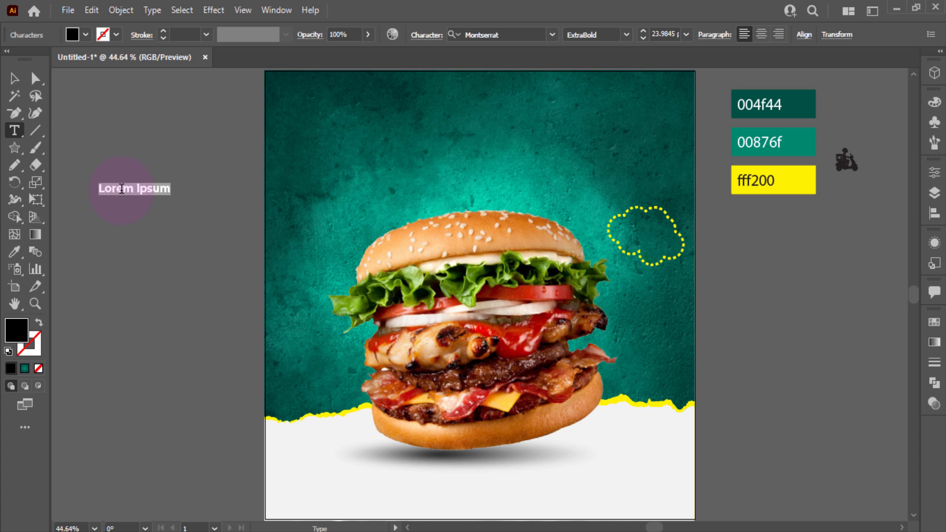
text(25)
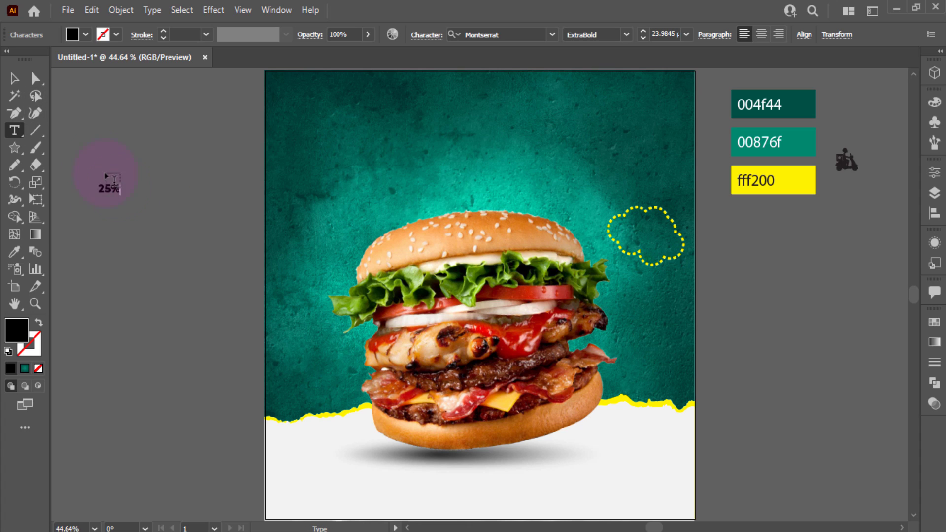
Add the text "OFF" directly beneath the "25%" text on the empty canvas.
click(15, 78)
drag(114, 196, 110, 208)
double_click(111, 209)
text(OFF)
click(14, 77)
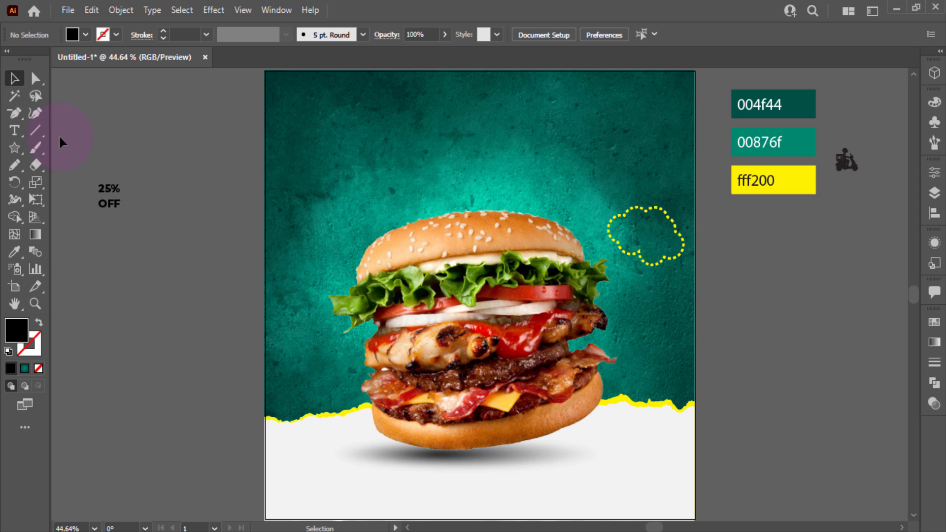
Fill the "25%" and "OFF" texts with white.
key(ctrl+1)
drag(138, 237, 186, 179)
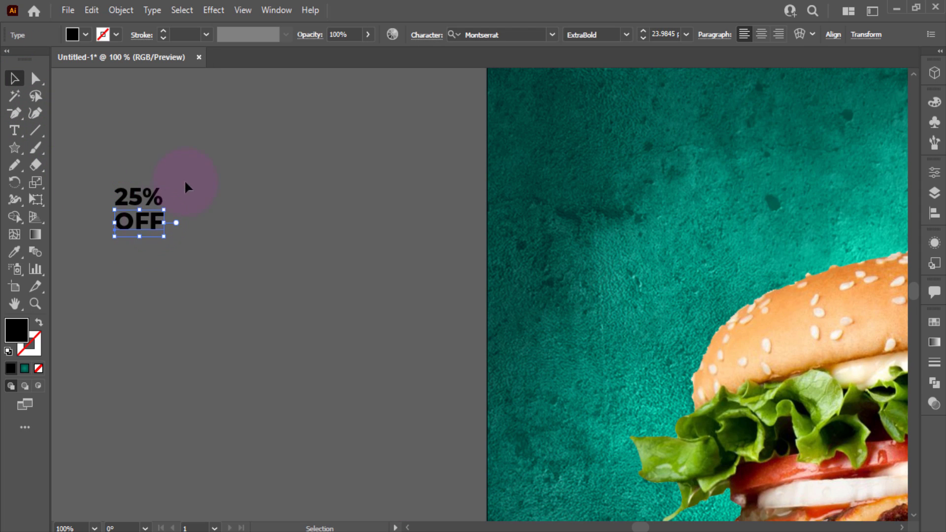
click(85, 34)
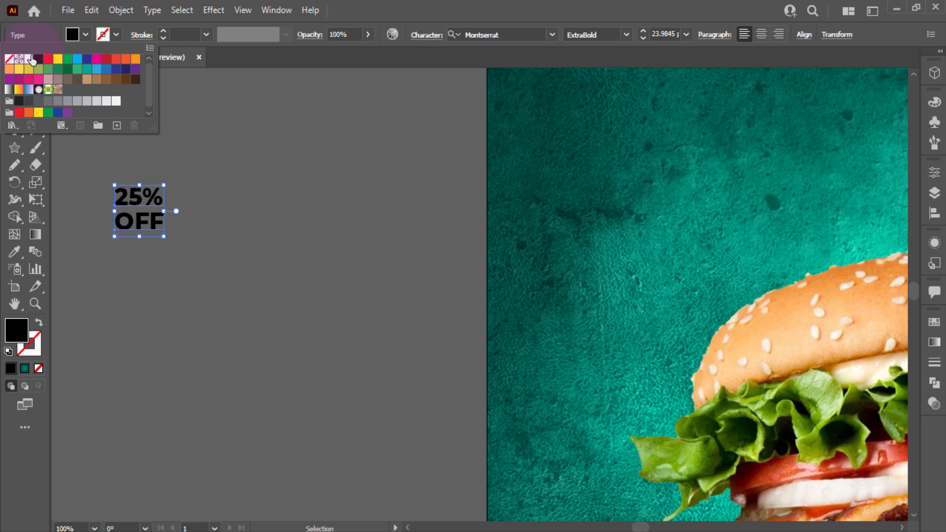
click(29, 58)
click(146, 175)
scroll(200, 242, down, 1)
click(242, 354)
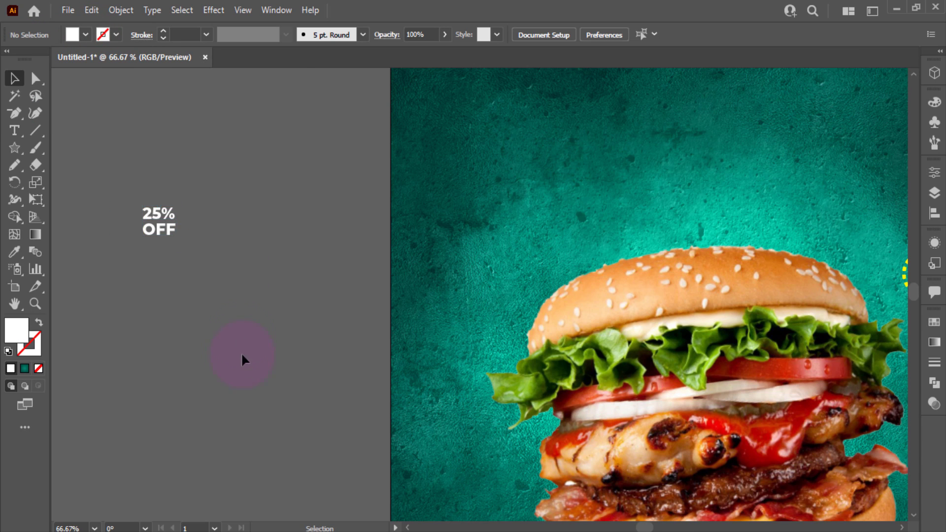
drag(223, 317, 139, 255)
drag(87, 170, 874, 221)
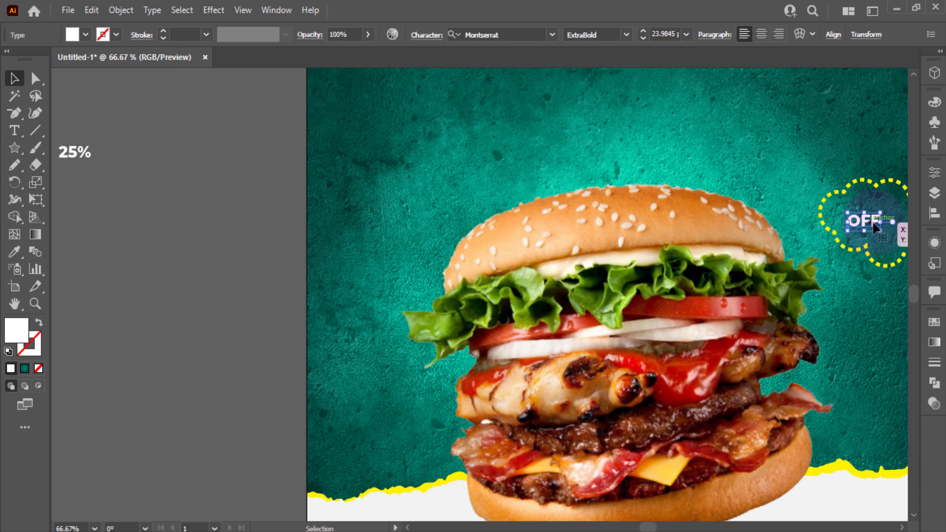
key(ctrl+z)
Group "25%" and "OFF" and place them inside the dotted cloud, tilted slightly clockwise.
drag(90, 198, 77, 203)
key(ctrl+g)
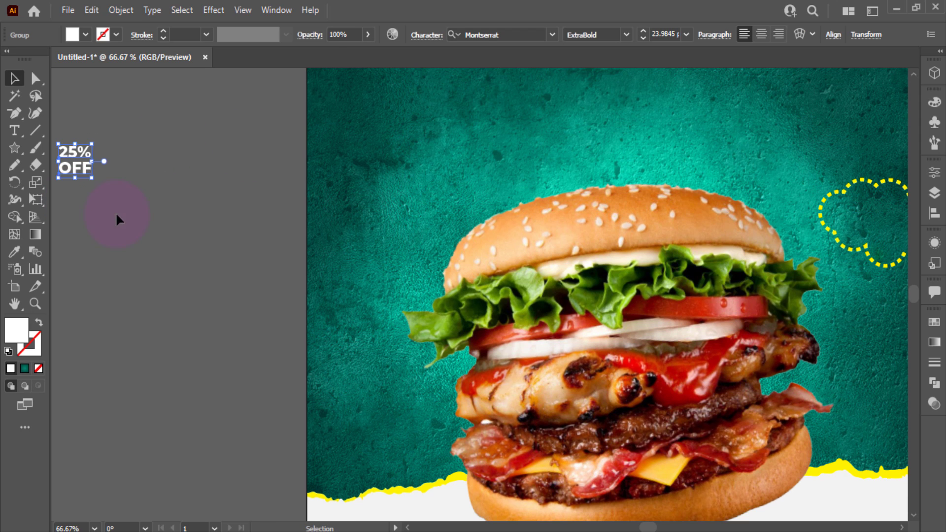
click(117, 213)
drag(82, 169, 636, 194)
click(673, 241)
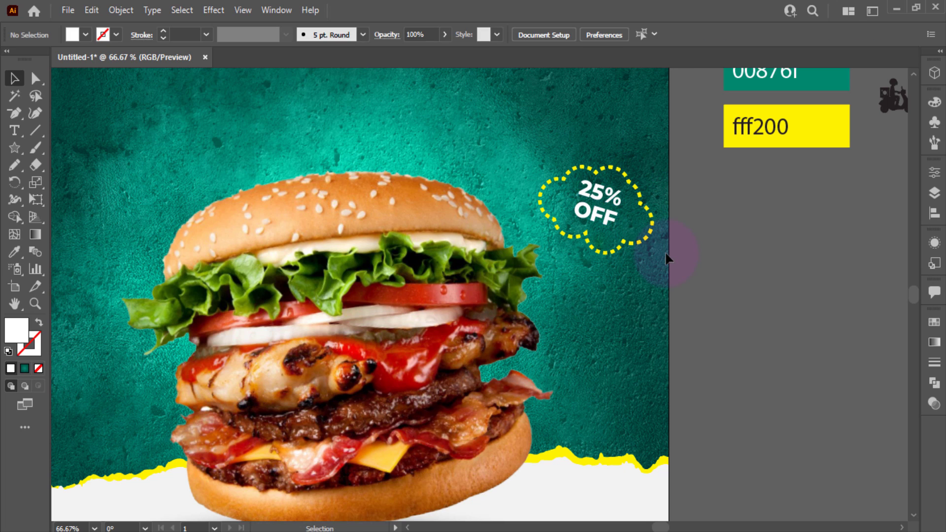
Draw a looped freehand path from beside the burger up toward the cloud and copy the cloud's yellow dotted stroke onto it.
key(n)
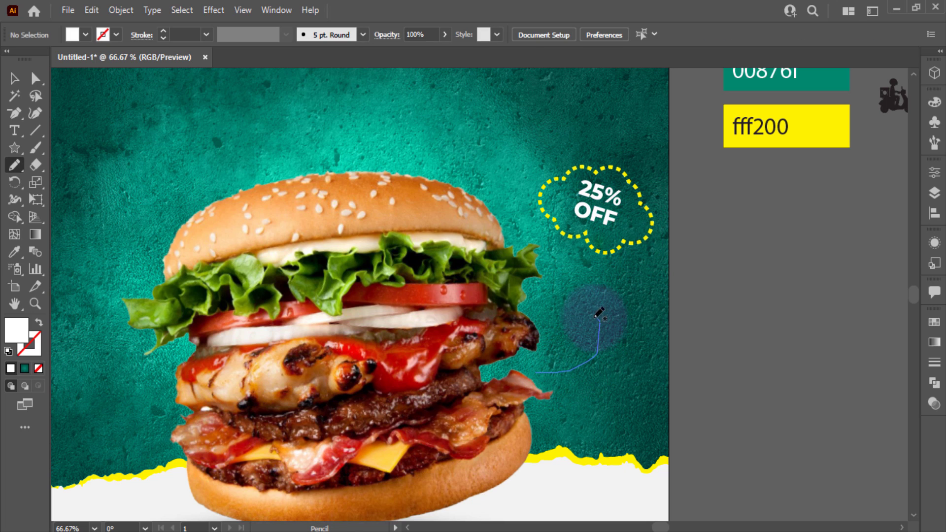
drag(620, 274, 619, 274)
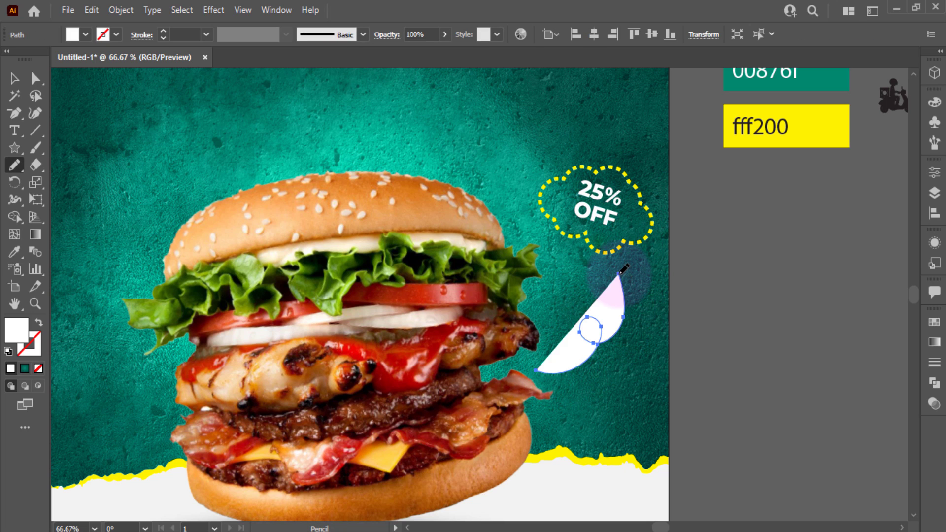
key(shift+x)
key(i)
click(641, 240)
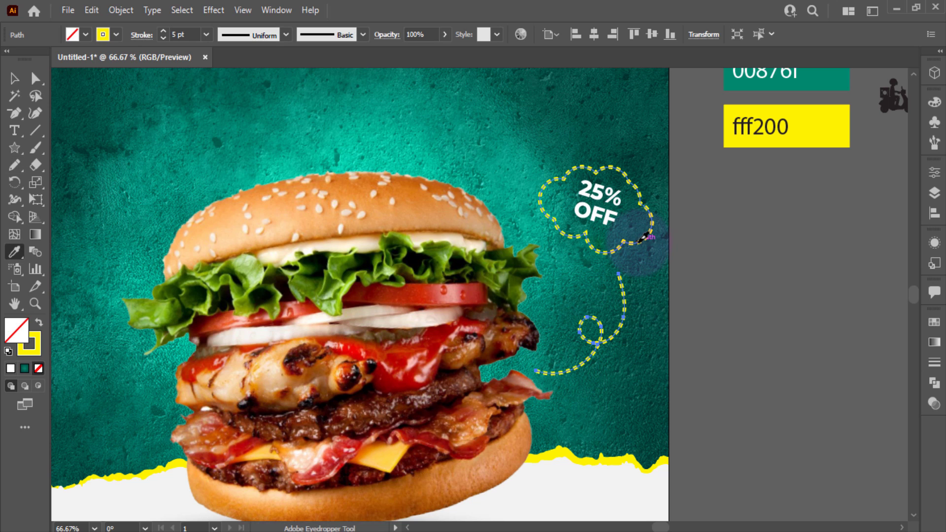
key(v)
click(689, 274)
Draw a small triangle with a solid yellow fill and no stroke for use as an arrowhead.
click(20, 153)
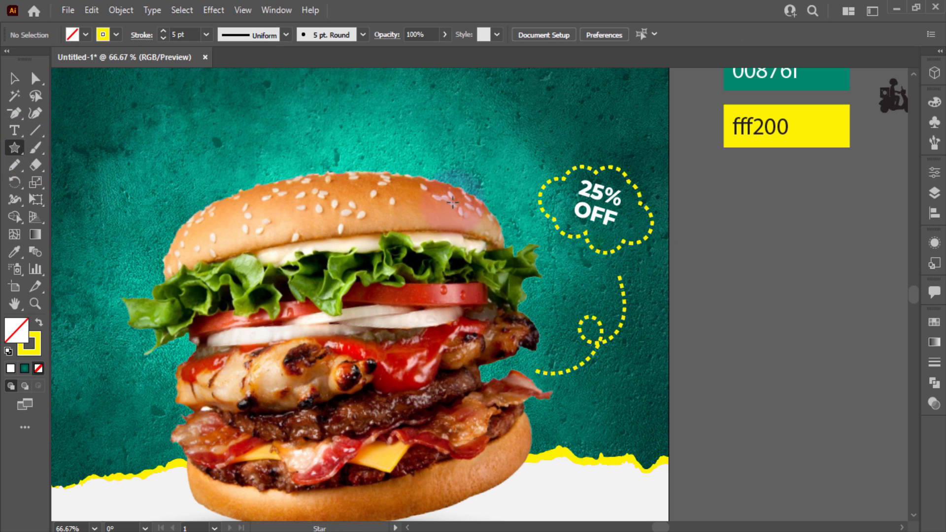
mouse_move(713, 234)
mouse_down()
mouse_move(729, 246)
mouse_move(720, 242)
mouse_move(733, 228)
mouse_move(615, 272)
mouse_move(641, 272)
mouse_up()
key(shift+x)
key(v)
Shrink the triangle to about 32 x 31 px and place it as an arrowhead at the upper end of the dotted path.
click(730, 226)
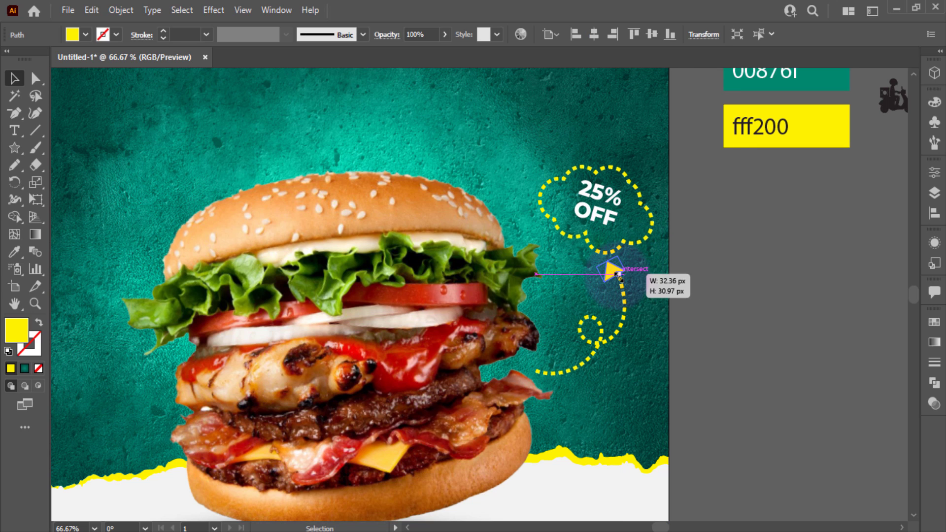
click(696, 267)
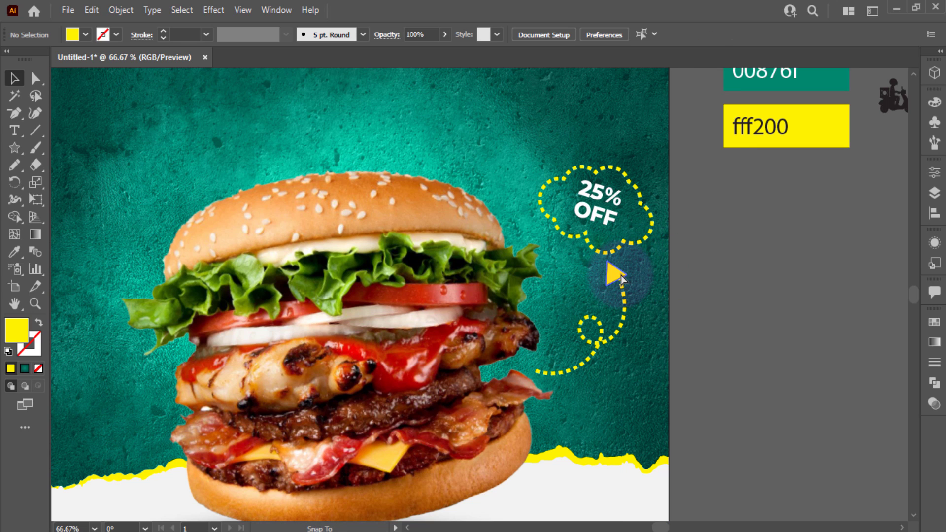
drag(622, 274, 627, 267)
scroll(620, 272, up, 5)
scroll(632, 267, down, 5)
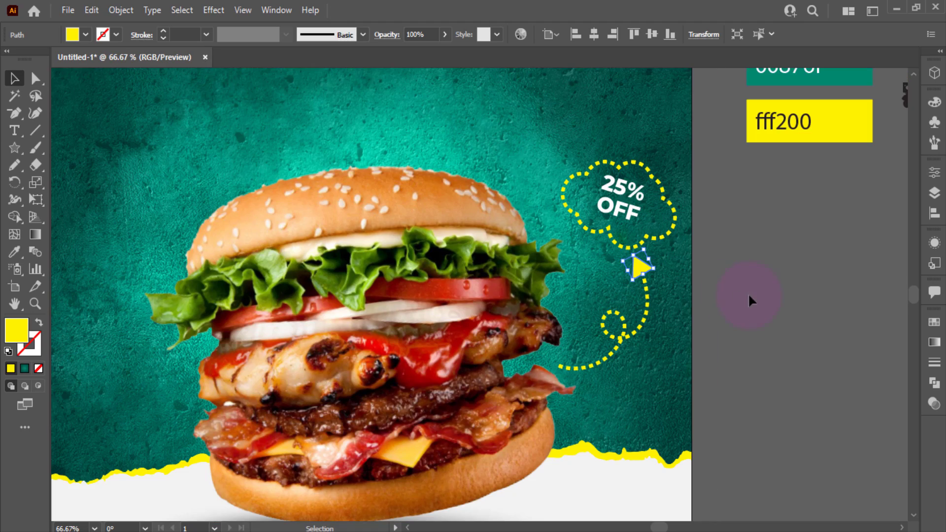
click(751, 298)
Add the text "FREE" on the empty canvas to the left of the artboard.
drag(771, 332, 844, 311)
drag(101, 239, 173, 256)
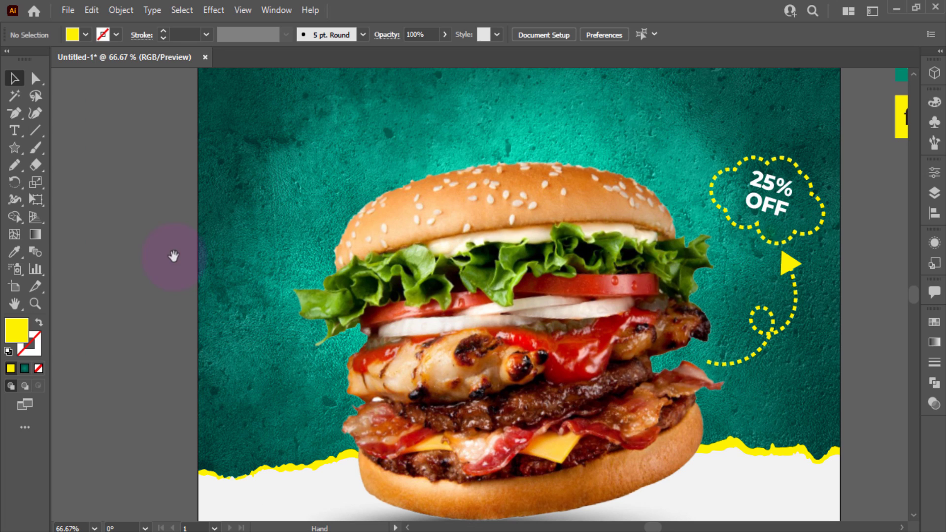
click(15, 131)
click(96, 248)
text(FREE)
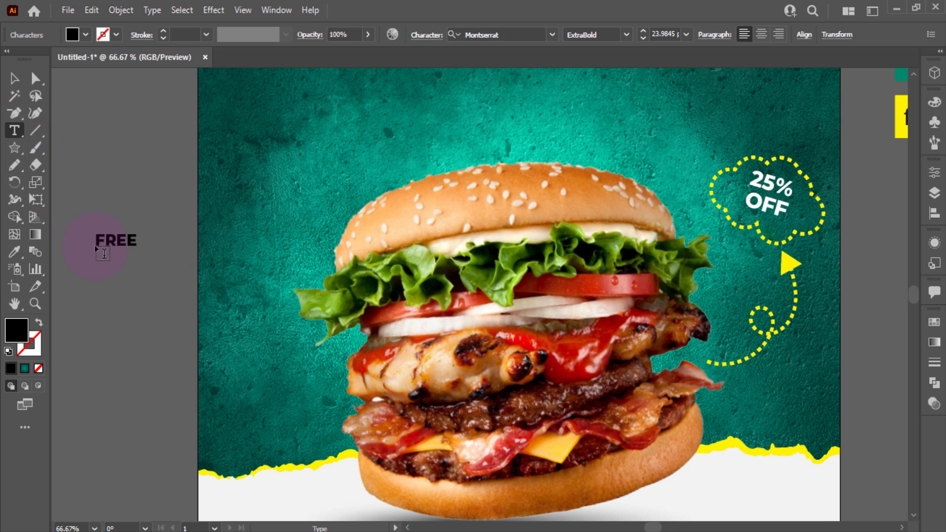
Duplicate the "FREE" text directly below itself and change the copy to "DELEVERY".
click(14, 78)
click(107, 219)
alt+drag(107, 220, 107, 237)
double_click(117, 259)
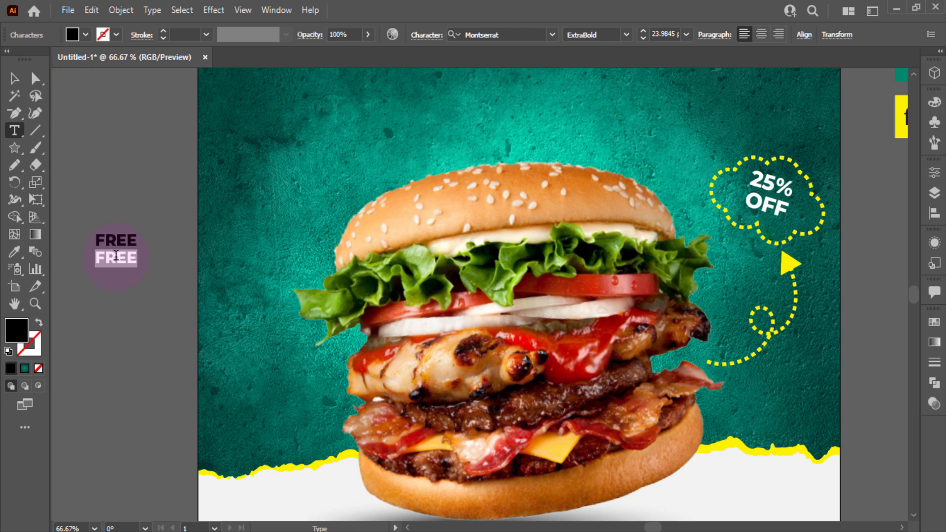
text(DELEVERY)
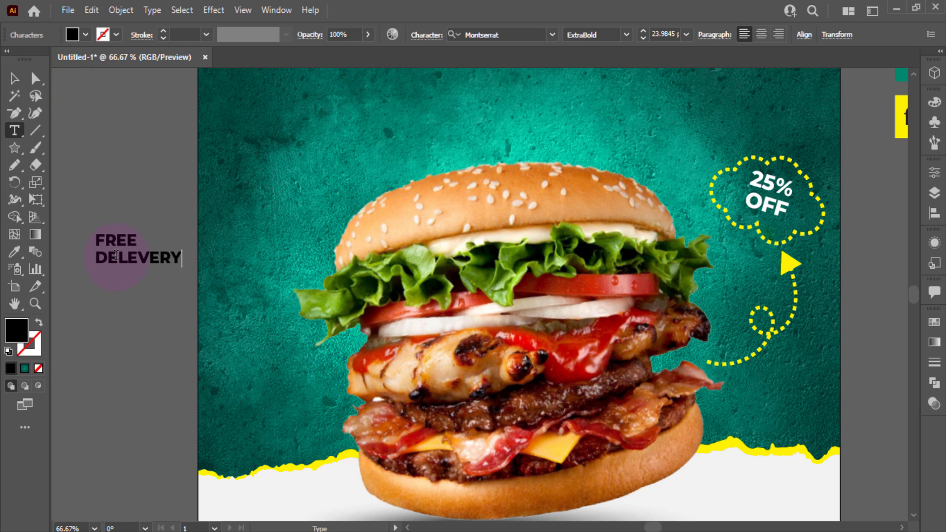
click(12, 78)
Set the font of both the "FREE" and "DELEVERY" texts to Evogria.
click(111, 261)
shift+click(116, 240)
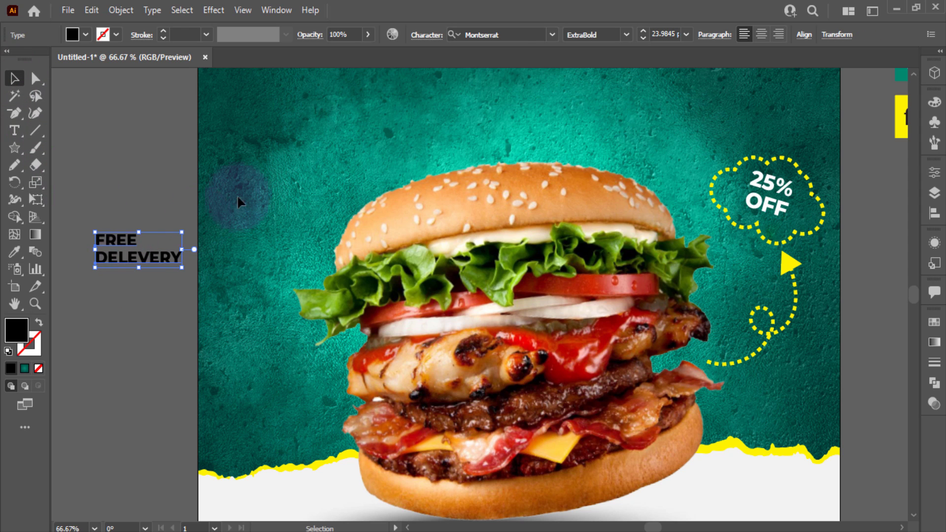
click(500, 34)
text(ev)
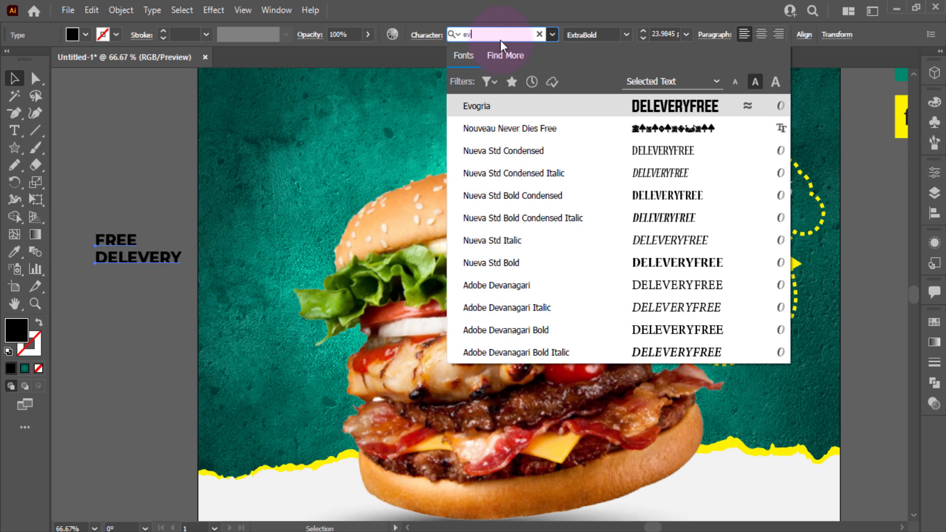
click(647, 105)
click(179, 190)
scroll(179, 198, up, 1)
scroll(179, 198, up, 2)
click(153, 374)
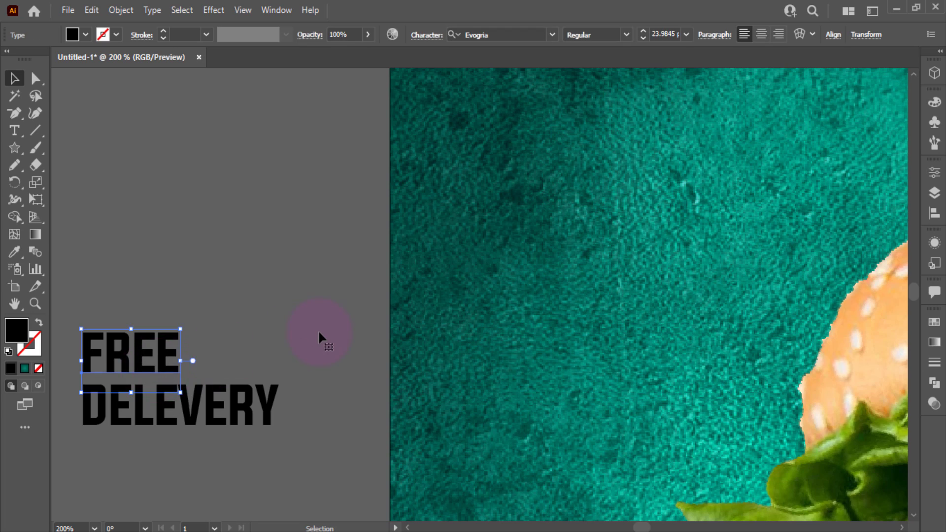
click(318, 331)
Move the scooter rider icon from beside the colour swatches to the space right of "FREE", above "DELEVERY".
scroll(319, 331, down, 3)
drag(263, 264, 91, 188)
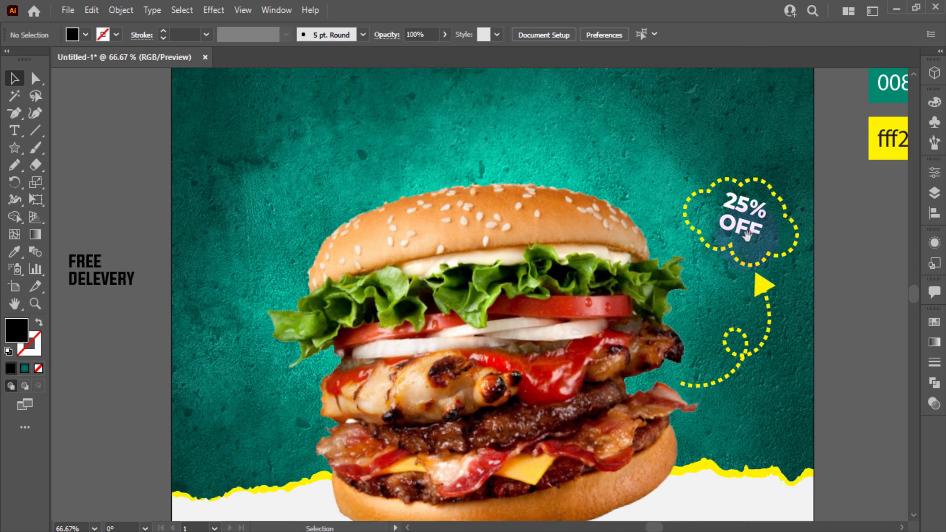
drag(825, 240, 707, 232)
drag(870, 174, 843, 199)
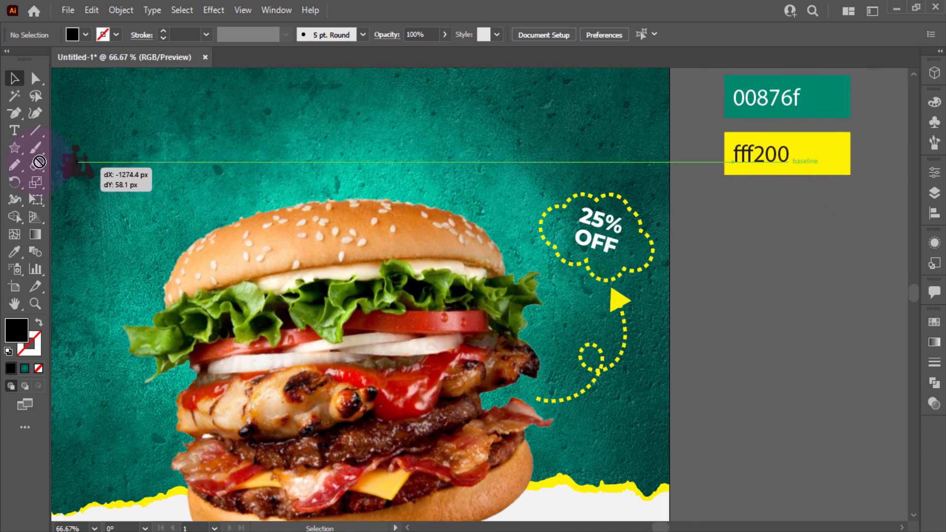
click(895, 127)
drag(905, 142, 186, 217)
scroll(371, 266, up, 3)
click(295, 353)
click(285, 220)
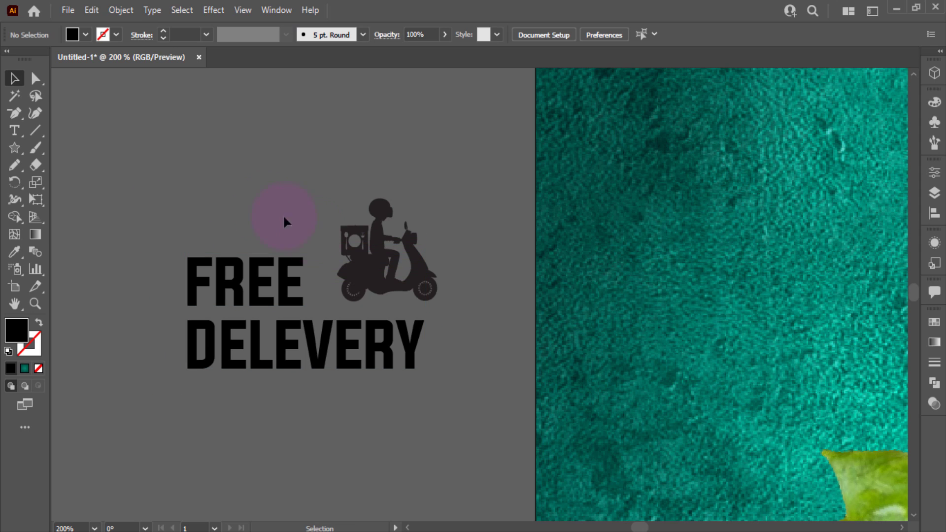
drag(382, 251, 362, 260)
drag(408, 207, 433, 205)
Recolour the "FREE DELEVERY" texts and the scooter icon with the yellow fff200 swatch.
drag(511, 216, 279, 398)
key(ctrl+0)
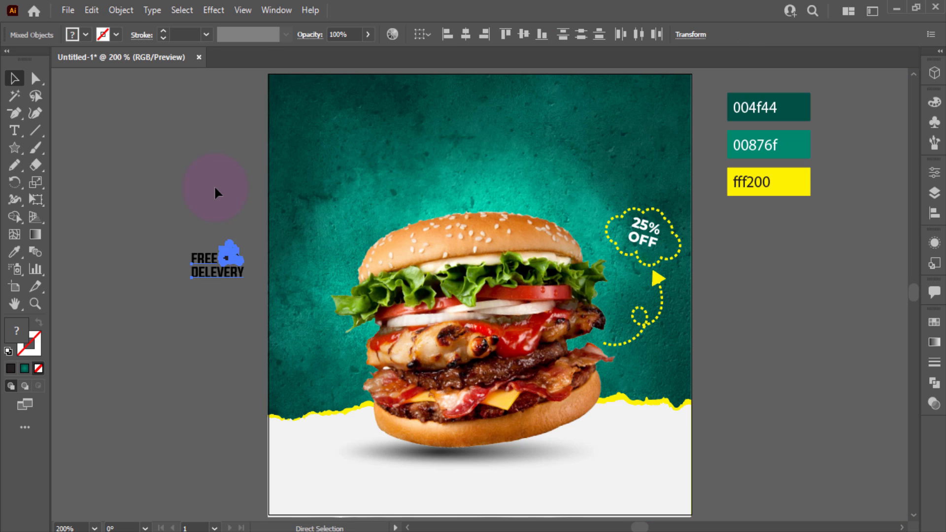
key(i)
click(803, 182)
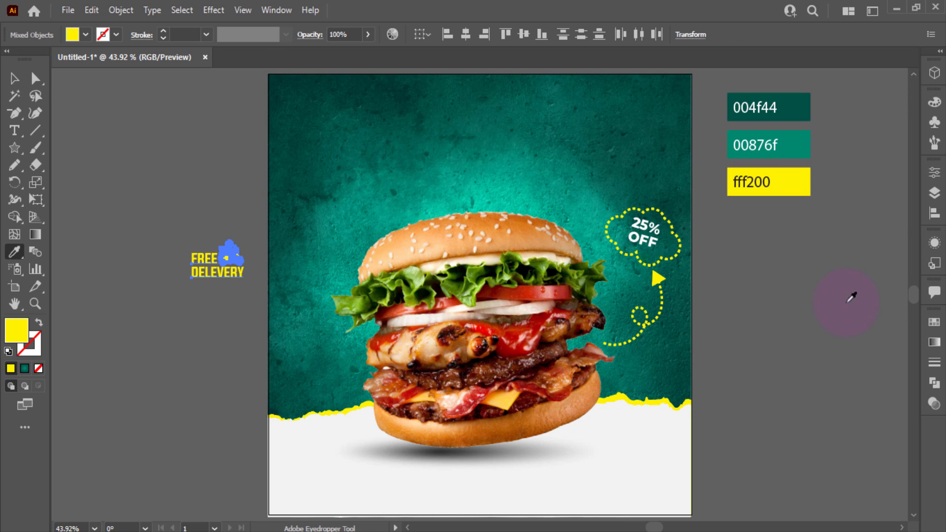
key(v)
click(751, 295)
Place the free-delivery texts and scooter icon left of the burger, just above the torn edge, and group them.
drag(226, 270, 308, 377)
key(ctrl+g)
click(202, 332)
click(318, 377)
click(211, 296)
scroll(211, 296, up, 1)
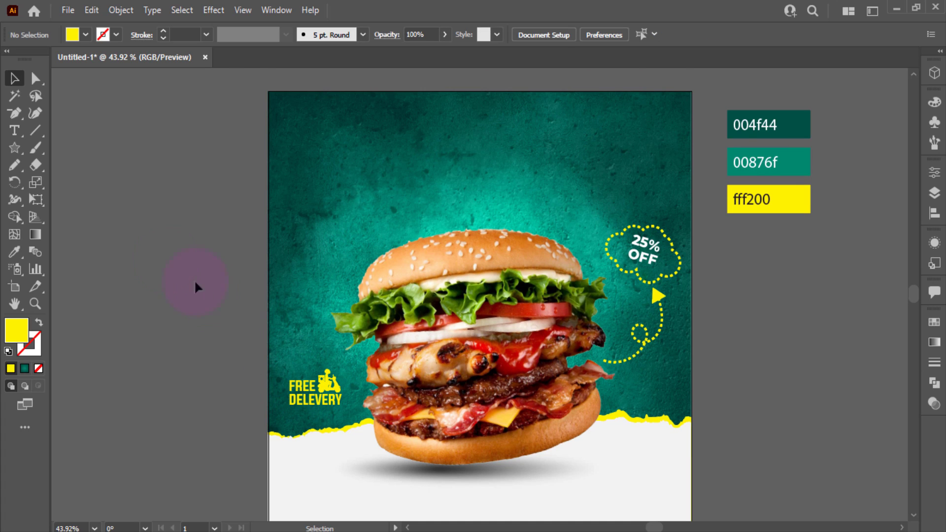
Add the text "Super" on the empty canvas beside the artboard's upper left.
click(10, 133)
click(100, 137)
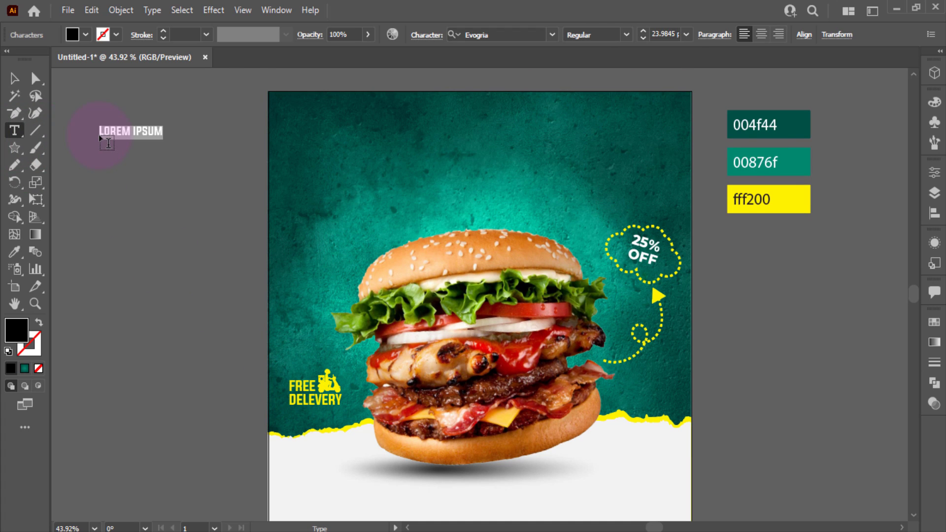
text(SUPER)
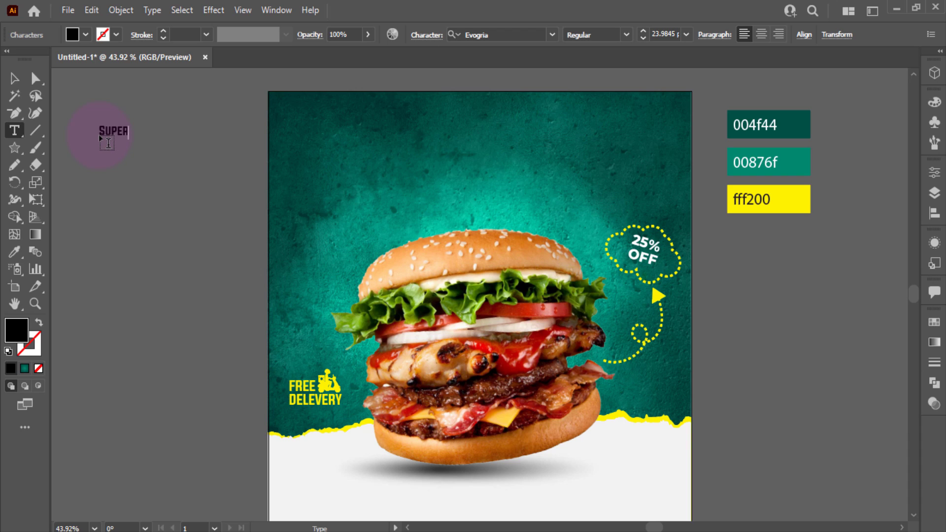
click(13, 80)
click(113, 144)
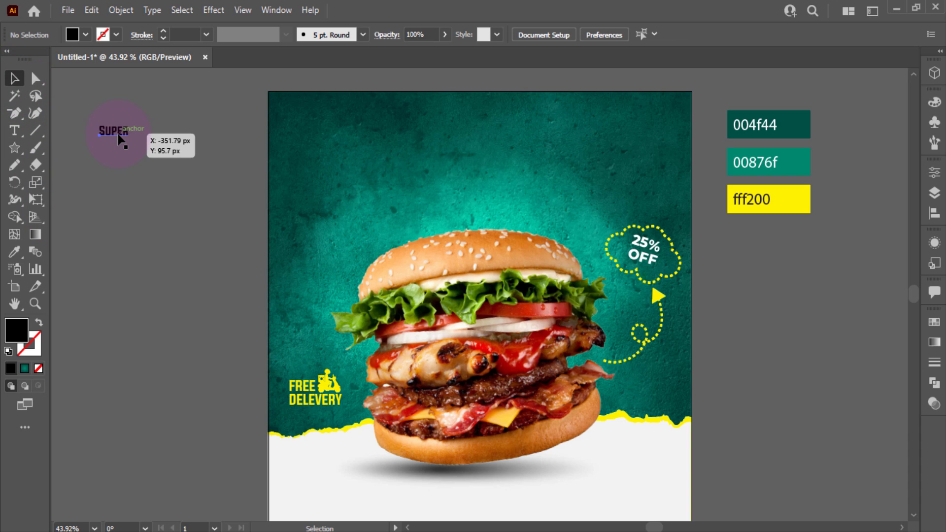
Duplicate the "Super" text below itself and change the copy to "Delicious".
drag(119, 134, 117, 185)
key(t)
double_click(116, 184)
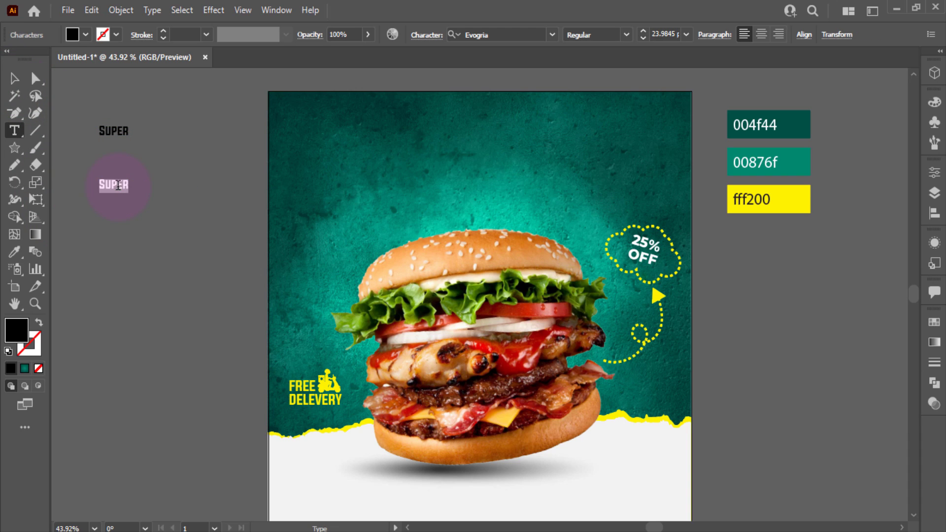
text(DELICIOUS)
click(16, 82)
click(116, 200)
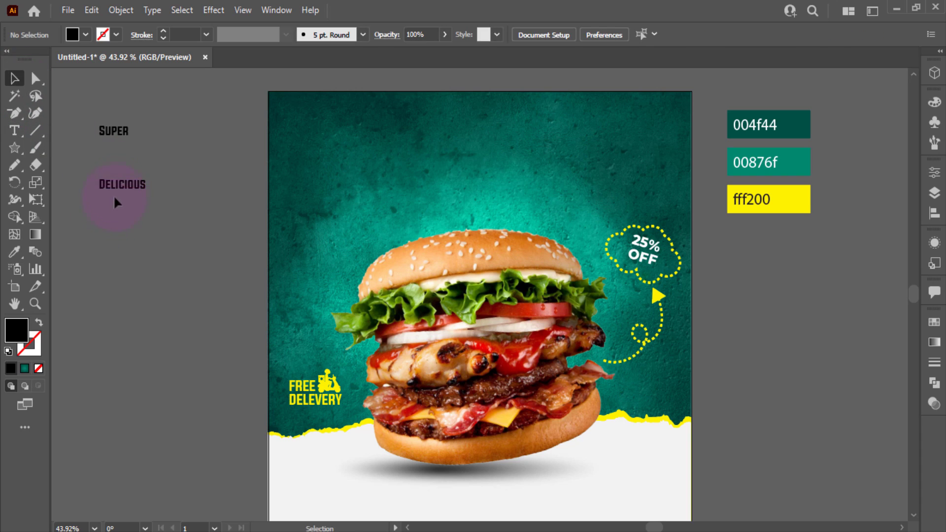
Duplicate the "Delicious" text below itself and change the copy to "Burger".
drag(120, 184, 121, 226)
key(t)
double_click(120, 225)
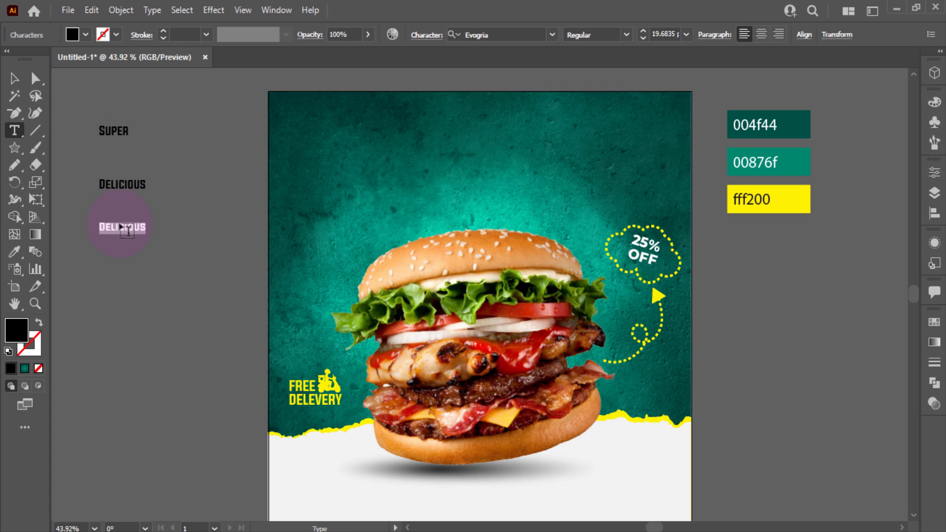
text(Burger)
click(18, 84)
Set the font of the "Super" text to Hey August.
click(496, 42)
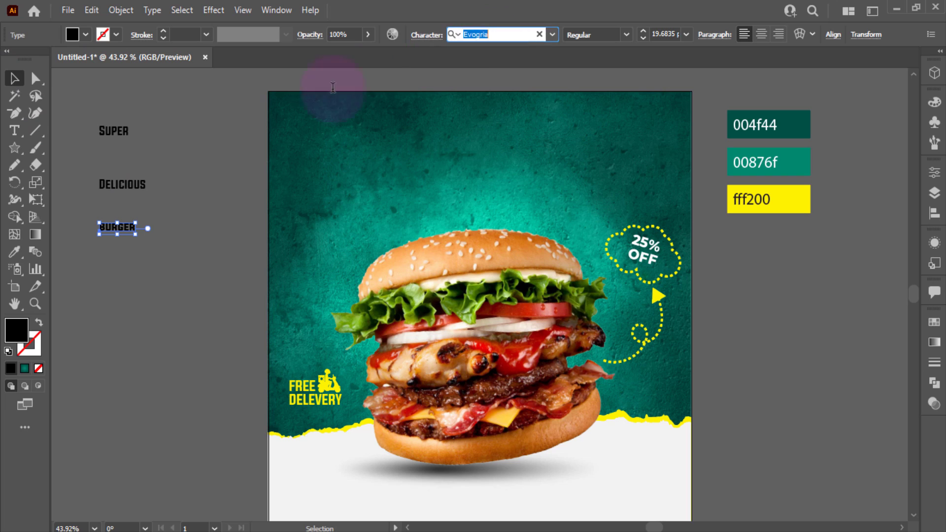
click(170, 133)
click(123, 138)
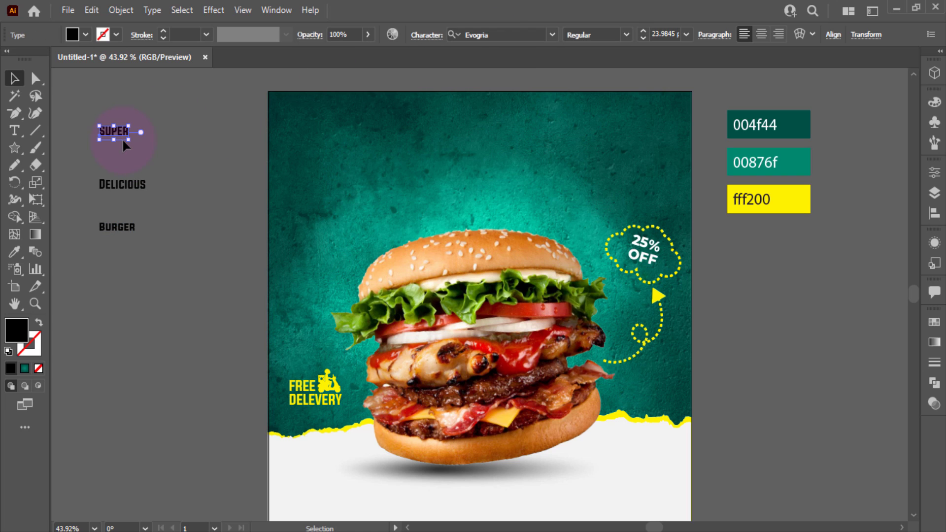
click(502, 34)
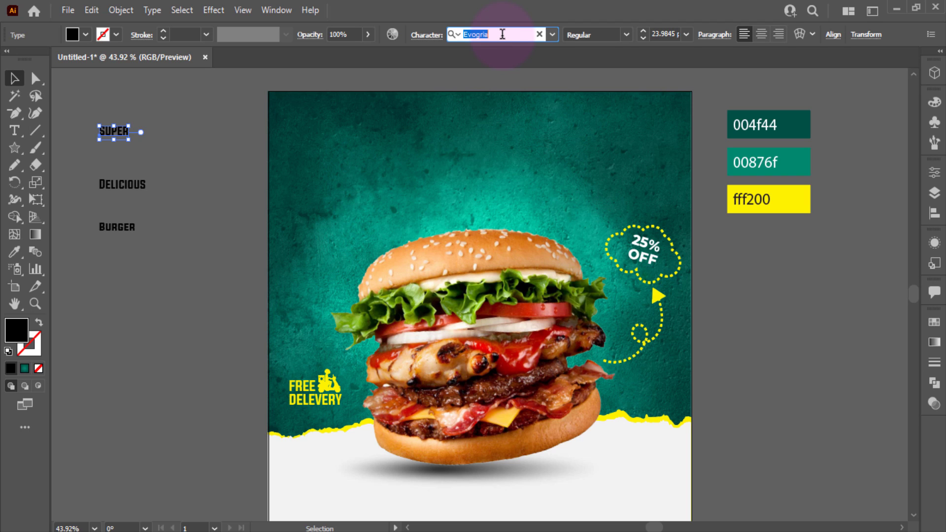
text(Hey August)
click(652, 100)
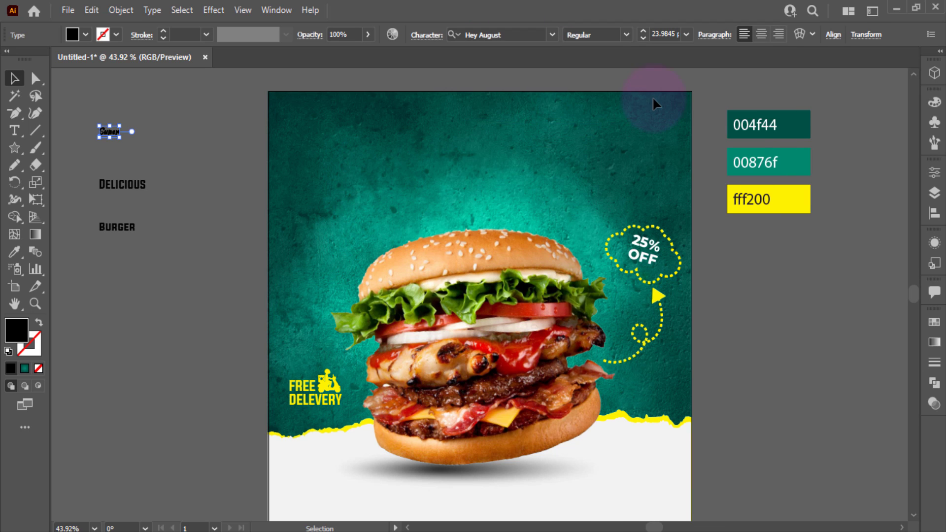
click(147, 183)
click(519, 36)
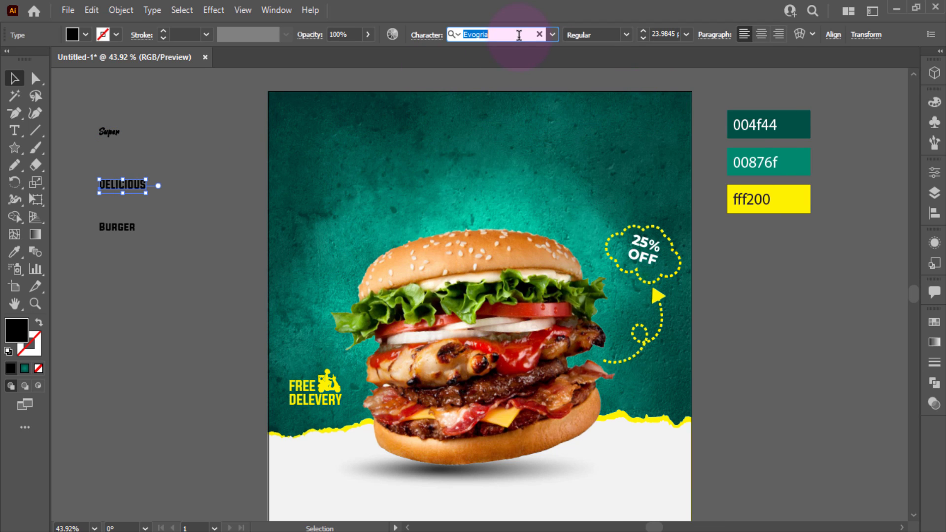
text(ge)
key(Down)
key(Up)
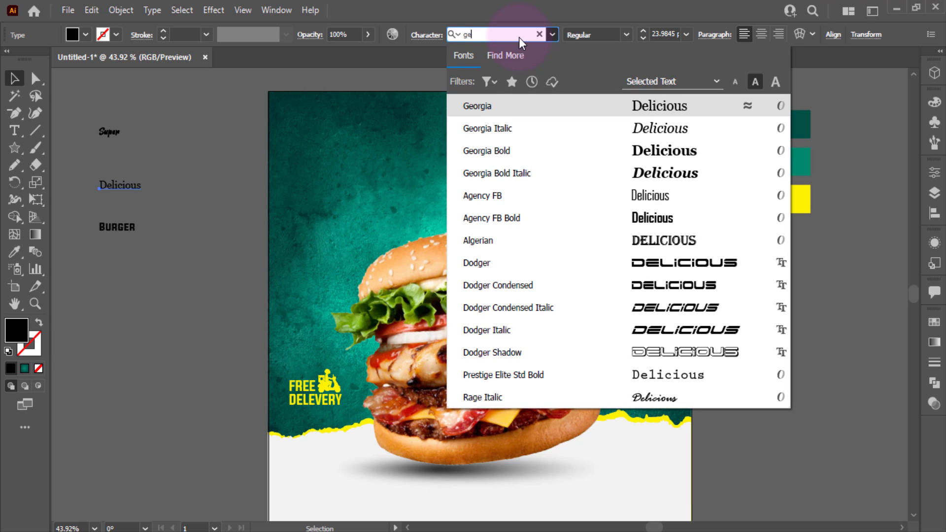
text(l)
click(179, 149)
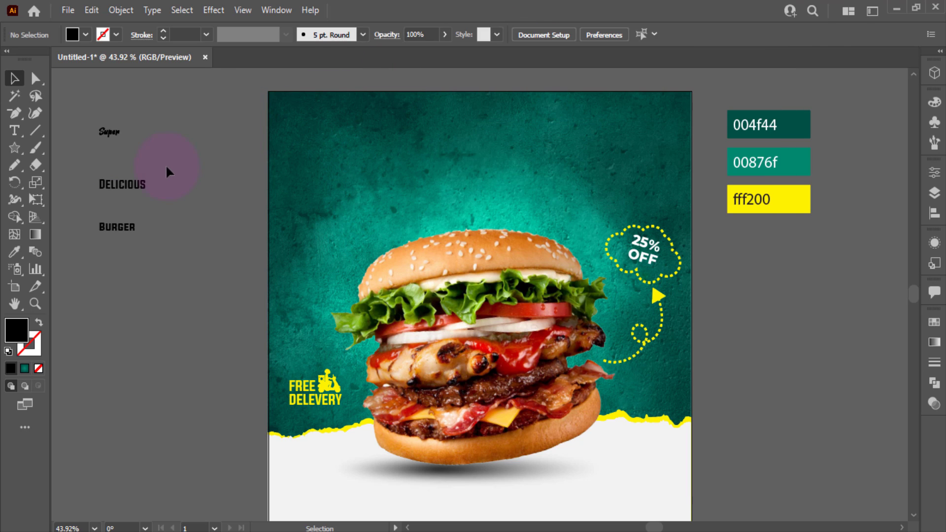
Set the font of the "Delicious" text to Cheddar Gothic Rough Regular.
click(140, 186)
click(511, 32)
text(che)
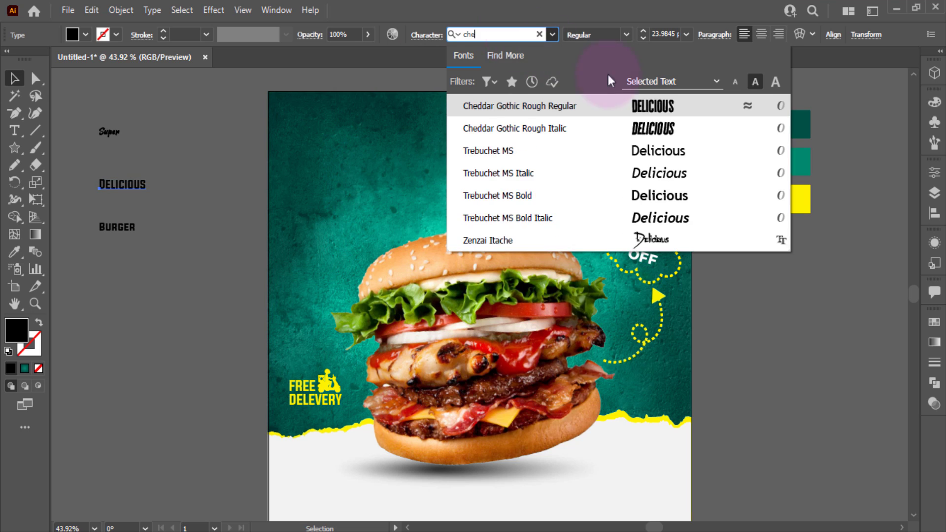
click(593, 112)
Set the font of the "Burger" text to Badcats Regular.
click(149, 225)
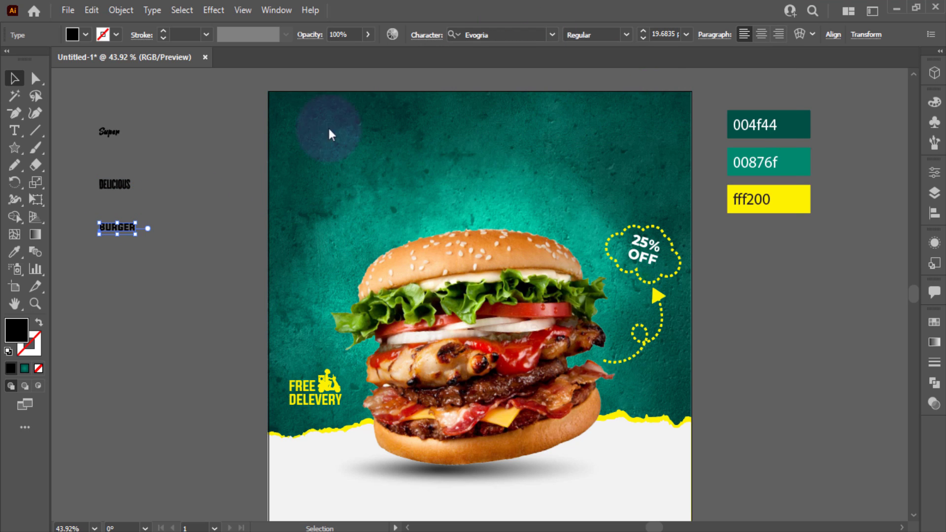
click(505, 34)
text(ba)
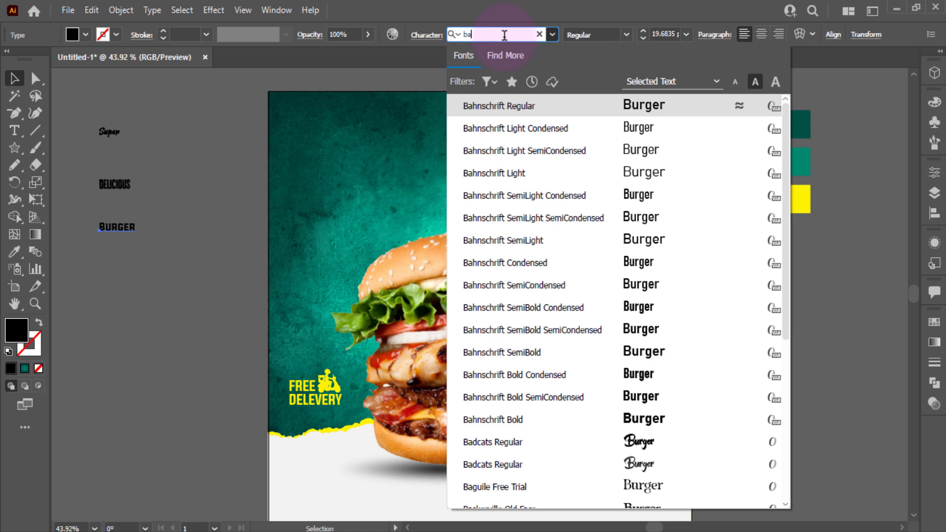
text(d)
click(607, 104)
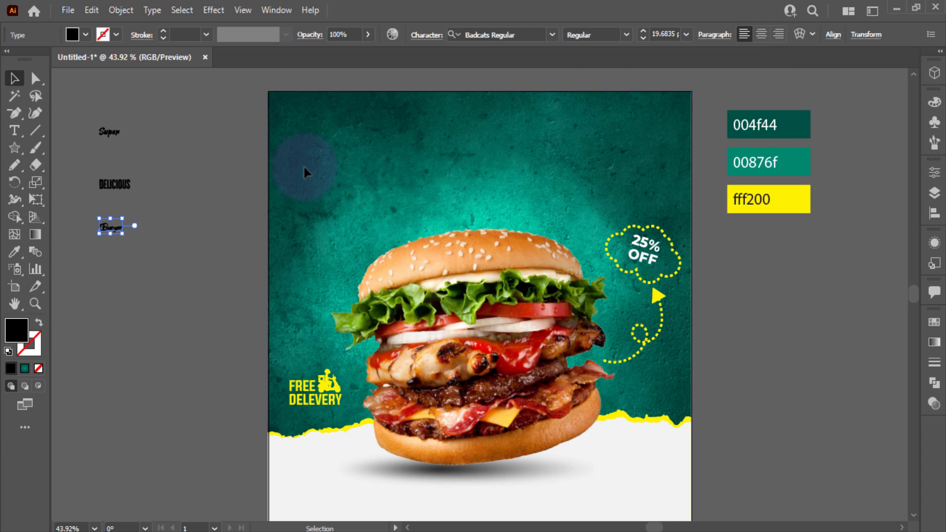
click(193, 195)
Fill the "Super" and "Burger" texts with white.
click(120, 226)
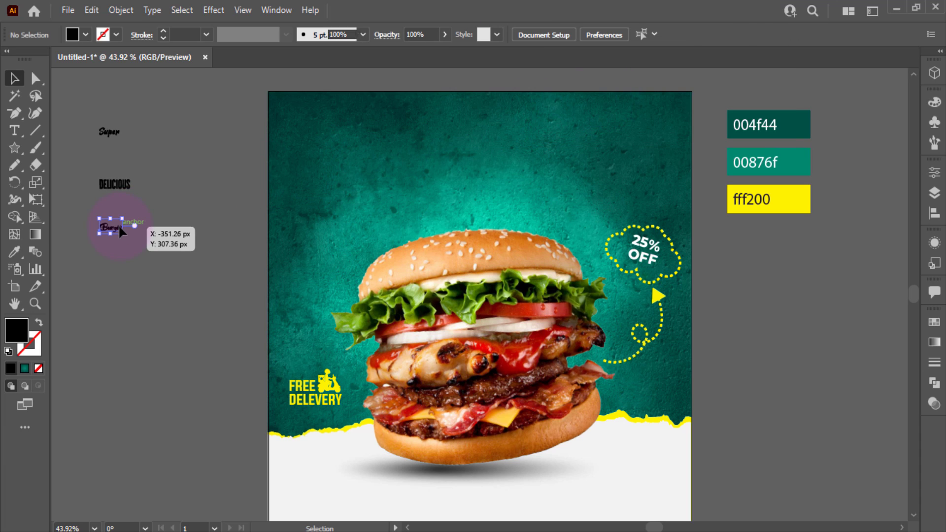
shift+click(112, 133)
click(72, 34)
click(28, 59)
Color the "Delicious" text yellow by sampling the fff200 swatch beside the artboard.
click(116, 184)
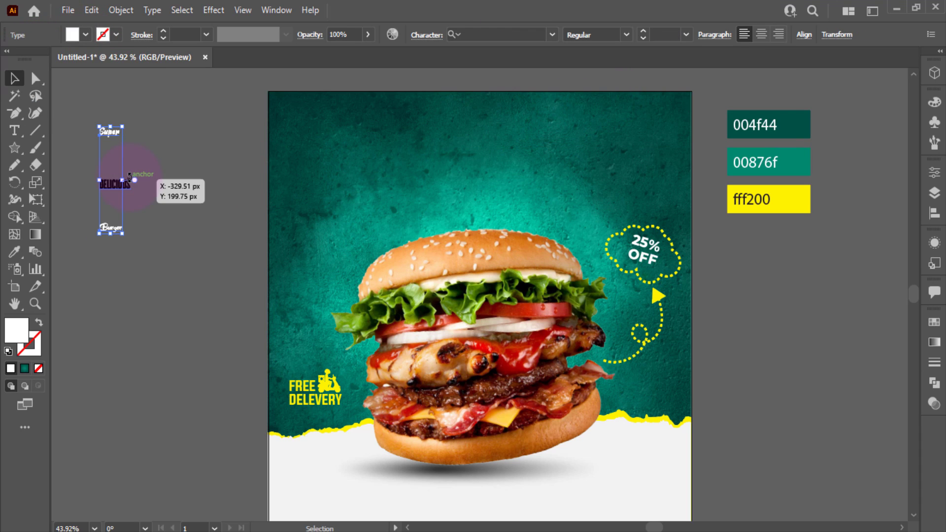
key(i)
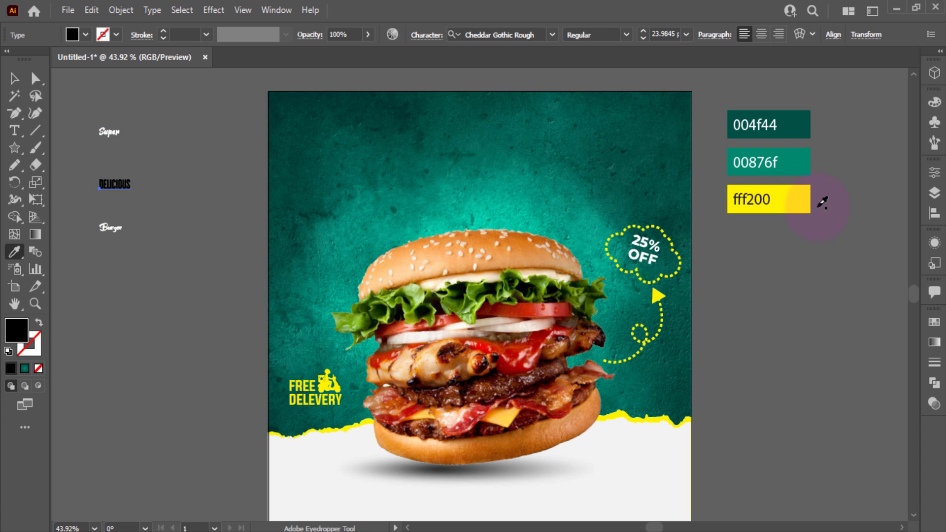
click(804, 203)
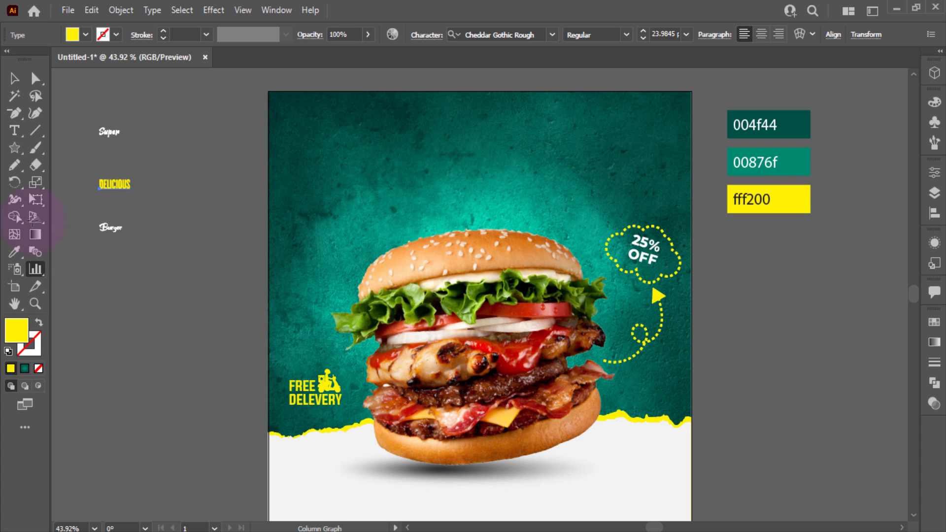
click(14, 78)
click(142, 303)
Enlarge "Burger" to about 74 pt and "Super" to about 43 pt, and stack all three headline words with an enlarged "Delicious" in between.
click(120, 233)
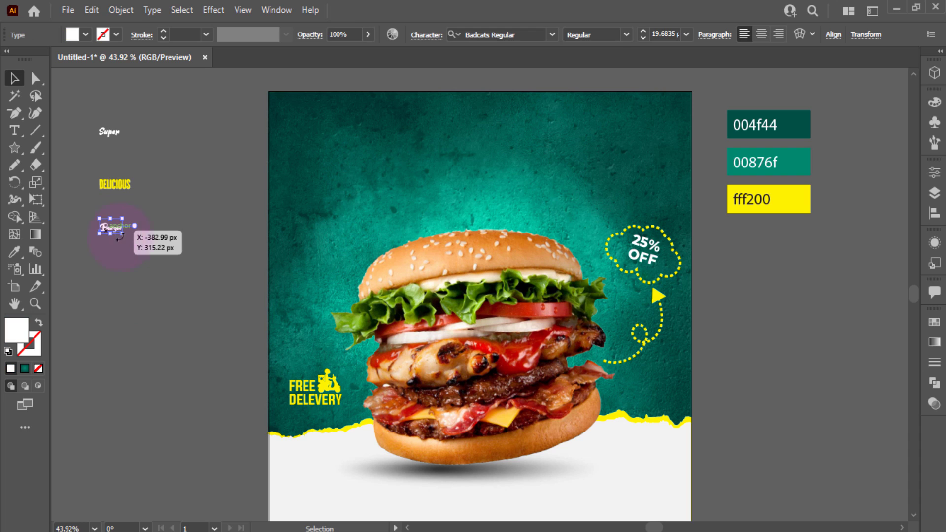
drag(123, 235, 185, 274)
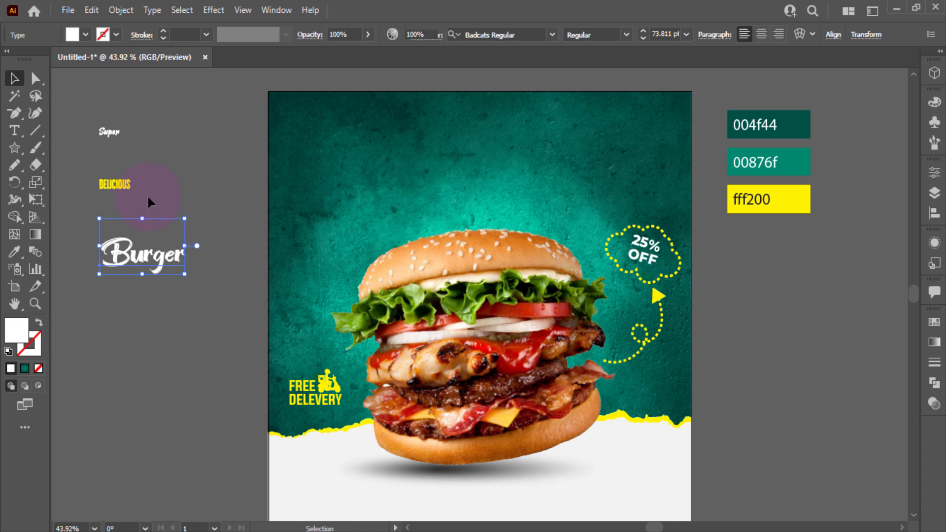
drag(107, 190, 187, 227)
click(109, 135)
drag(120, 139, 141, 223)
click(143, 160)
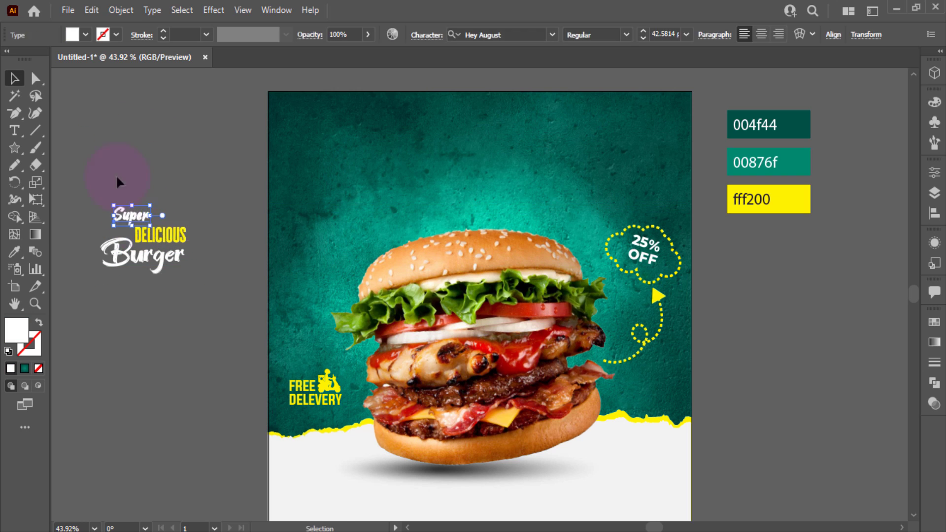
Tighten the headline stack by moving "Burger" up under "Delicious" and "Super" down just above it.
click(155, 278)
drag(101, 200, 211, 300)
click(207, 303)
scroll(143, 314, up, 2)
drag(136, 316, 232, 356)
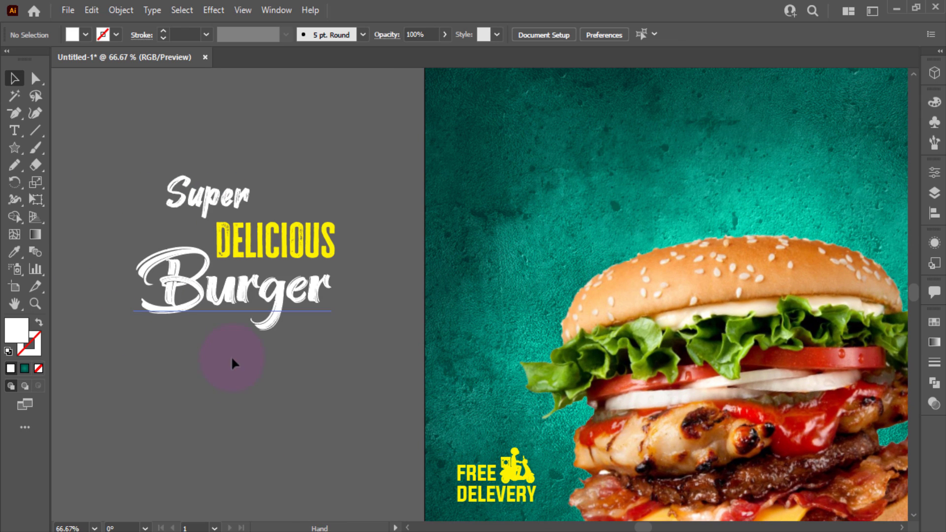
click(269, 309)
drag(269, 312, 274, 294)
click(286, 165)
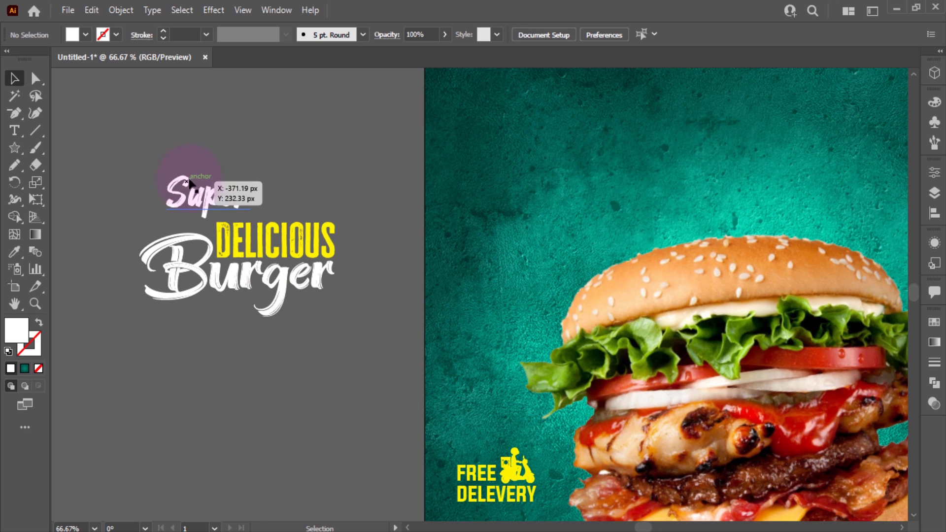
drag(187, 179, 186, 193)
drag(158, 148, 235, 305)
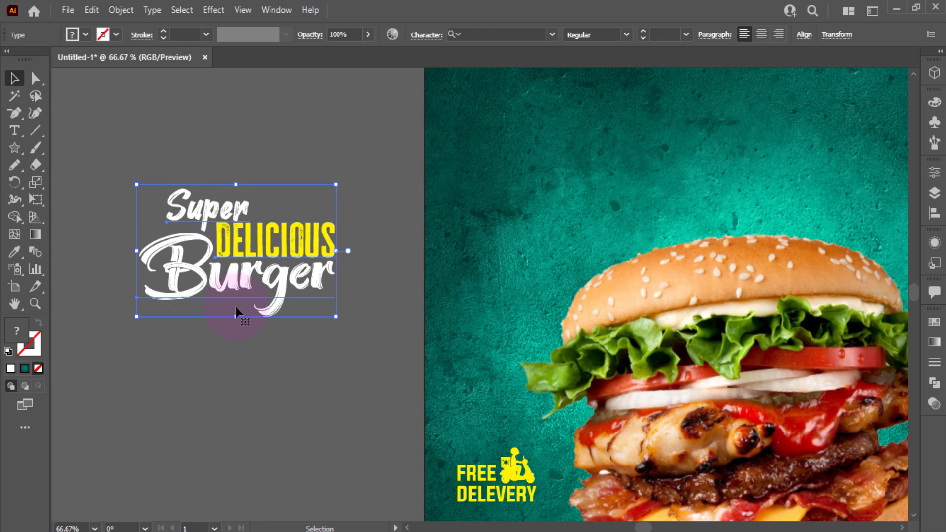
click(315, 362)
Draw a small white rectangle on the empty canvas just above the headline's upper right.
click(28, 155)
click(54, 146)
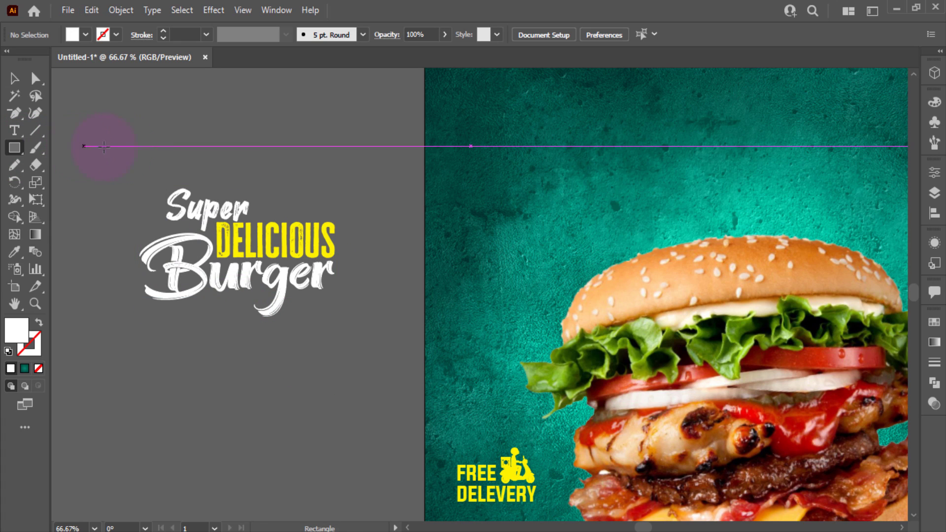
drag(263, 146, 312, 164)
click(15, 78)
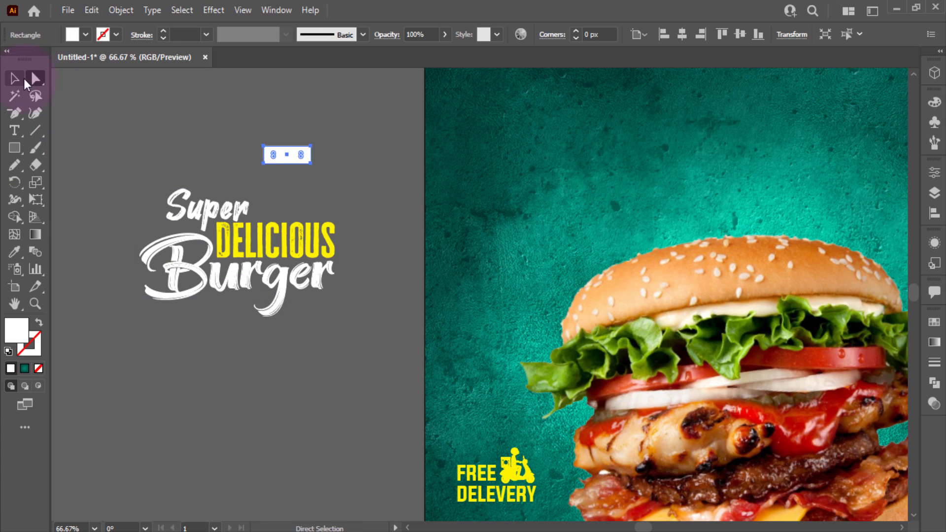
click(241, 10)
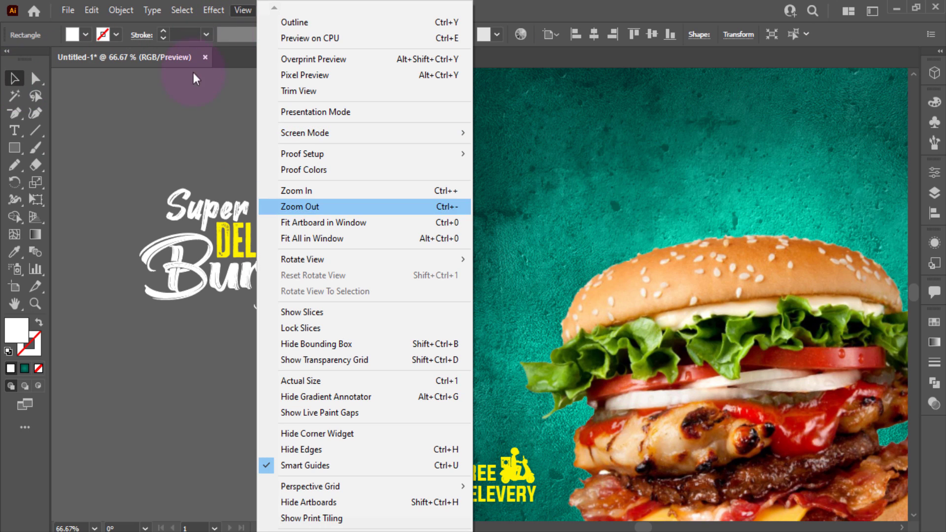
click(167, 111)
Warp the rectangle with a horizontal Arc at 50% bend and -100% horizontal distortion, and expand its appearance.
click(279, 157)
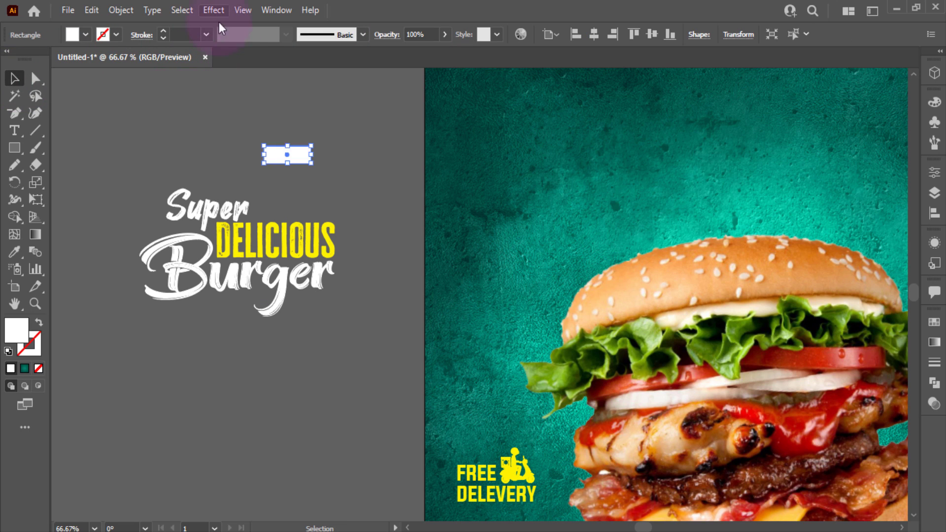
click(213, 10)
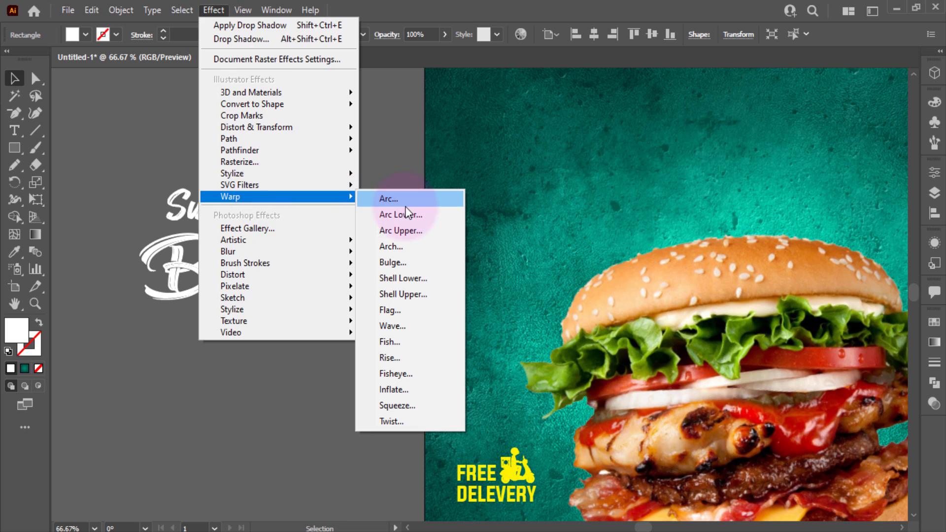
click(386, 198)
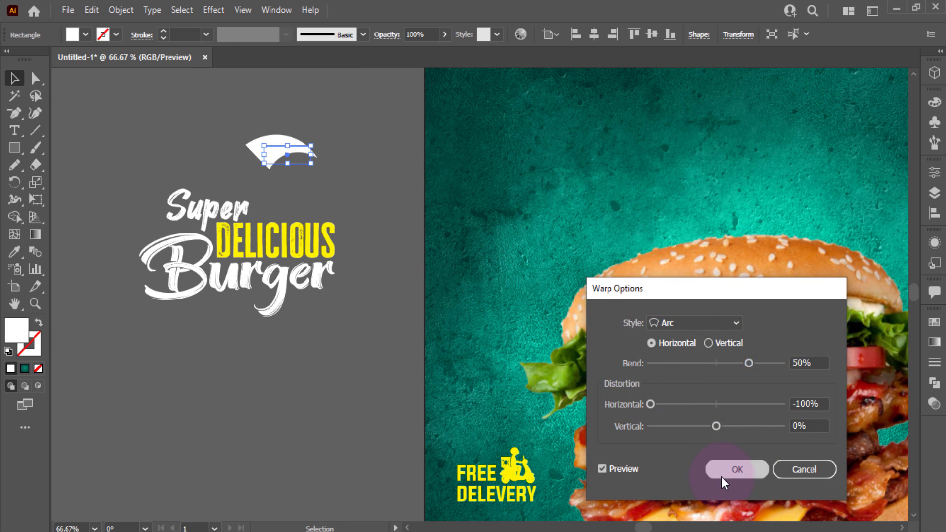
click(736, 469)
click(121, 10)
click(191, 193)
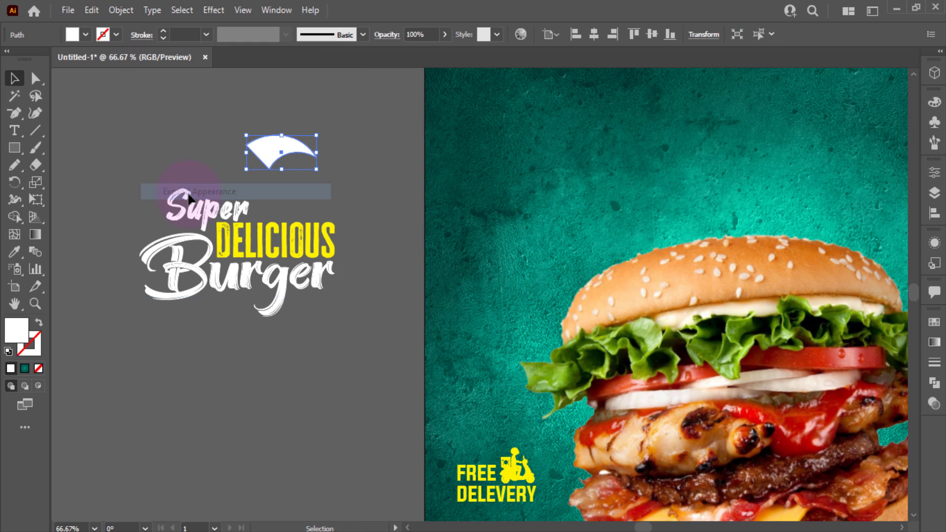
Round the two corners at the wide end of the warped shape fully to form a curved droplet.
click(42, 83)
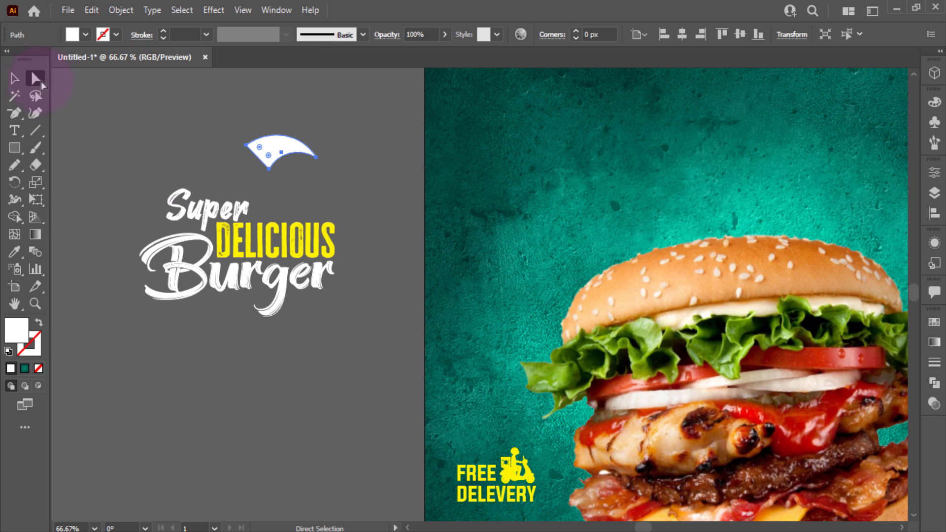
click(268, 169)
shift+click(247, 145)
drag(269, 155, 312, 114)
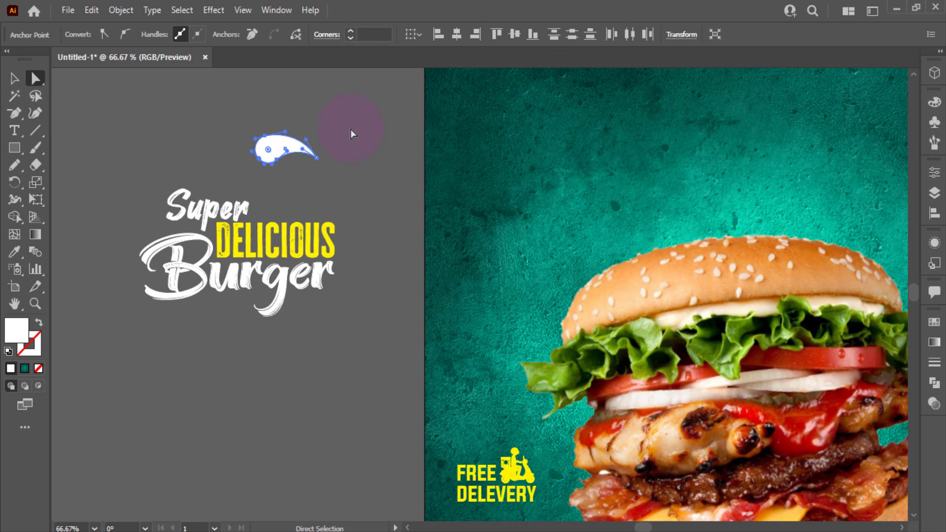
key(v)
click(357, 129)
Duplicate the droplet into two smaller copies, one below and one rotated above the original, fanned out with their tips together.
scroll(303, 158, up, 2)
drag(274, 139, 295, 201)
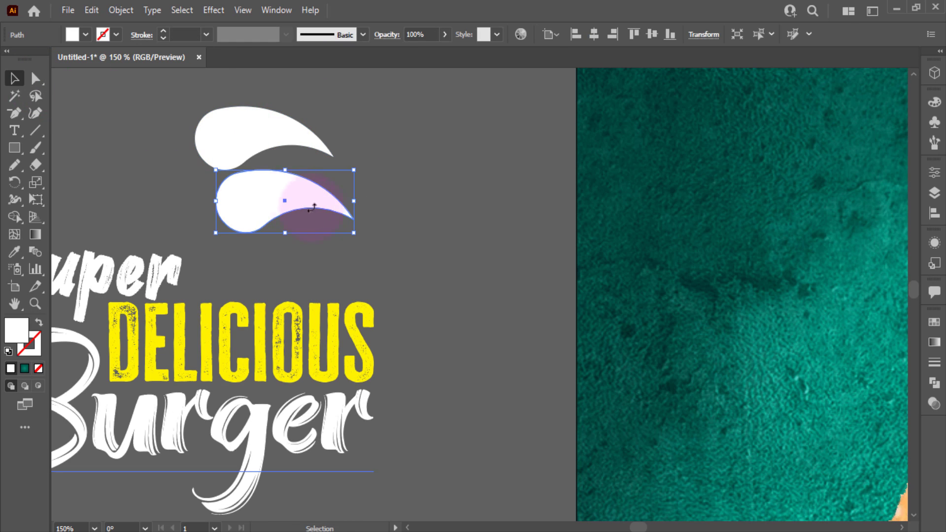
drag(355, 229, 355, 178)
click(376, 164)
click(337, 145)
scroll(340, 111, up, 1)
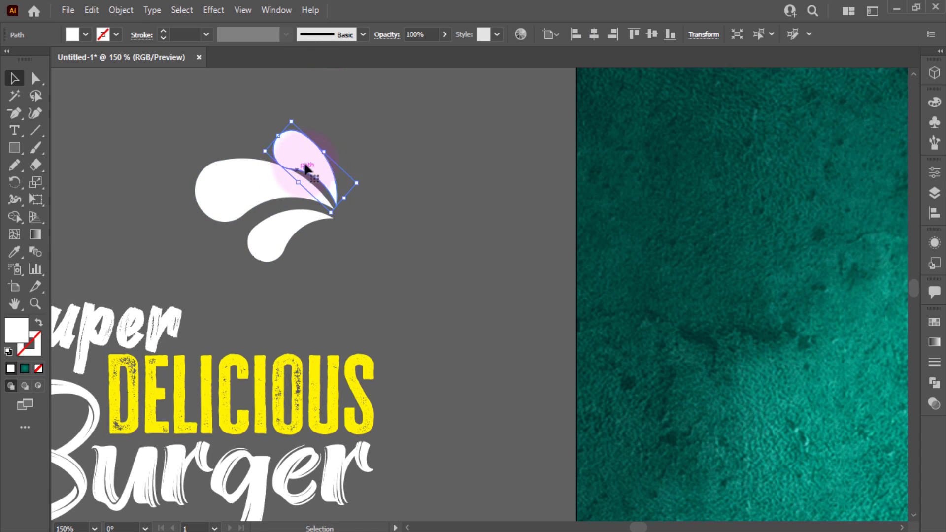
Fine-tune the upper droplet's rotation and position so its tip sits next to the middle droplet's tip.
drag(298, 160, 333, 170)
scroll(331, 182, up, 4)
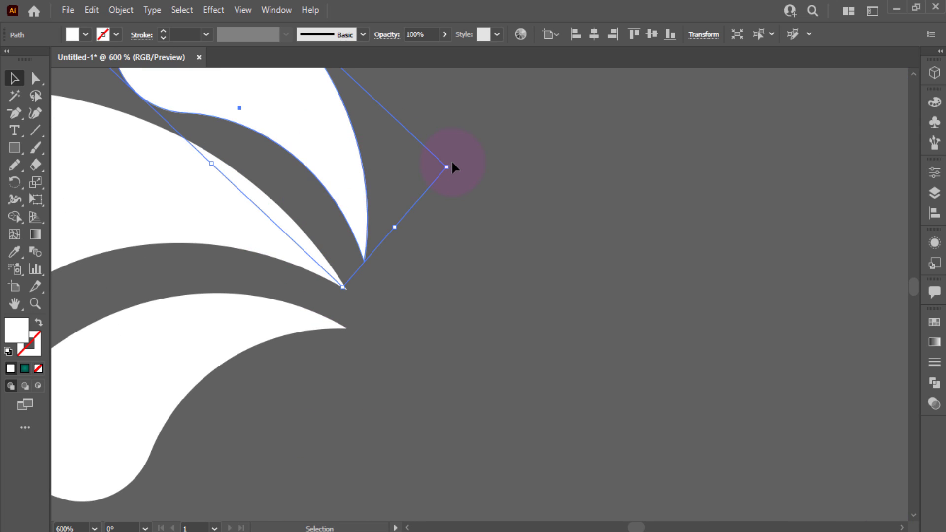
drag(452, 164, 438, 173)
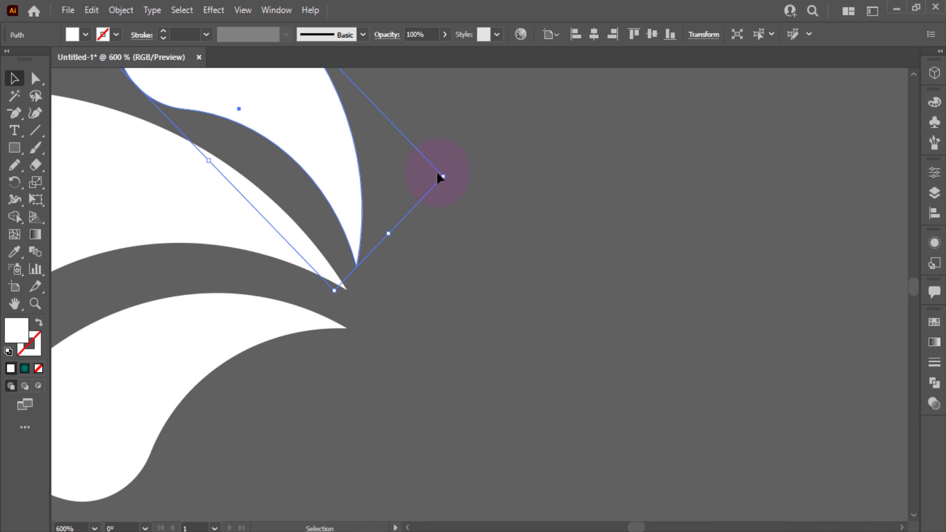
drag(348, 175, 356, 186)
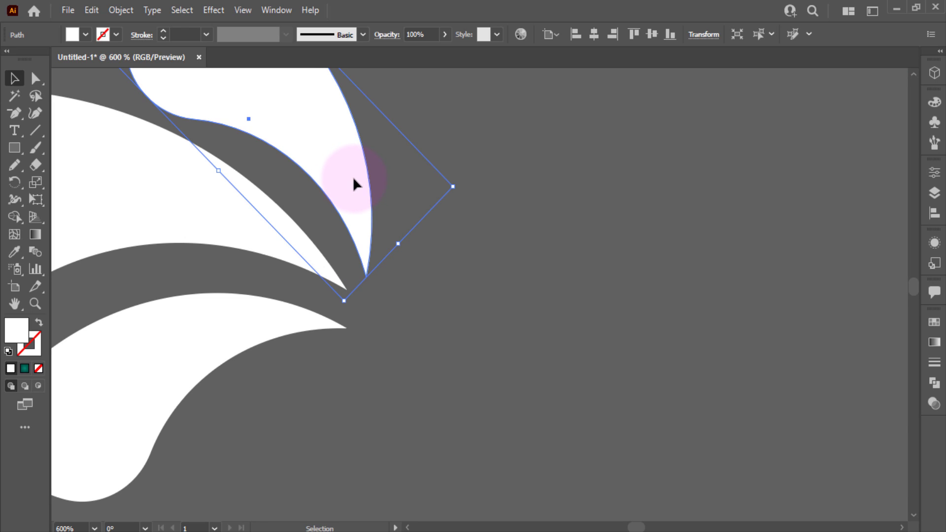
Rotate the upper white droplet slightly clockwise and shift it so its tip stays just beyond the middle droplet's tip.
click(462, 184)
click(357, 177)
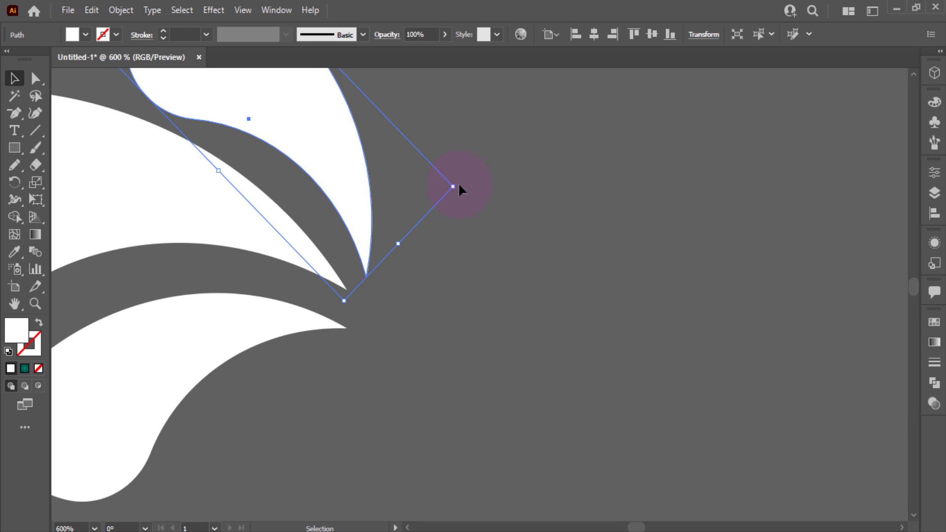
drag(459, 184, 463, 194)
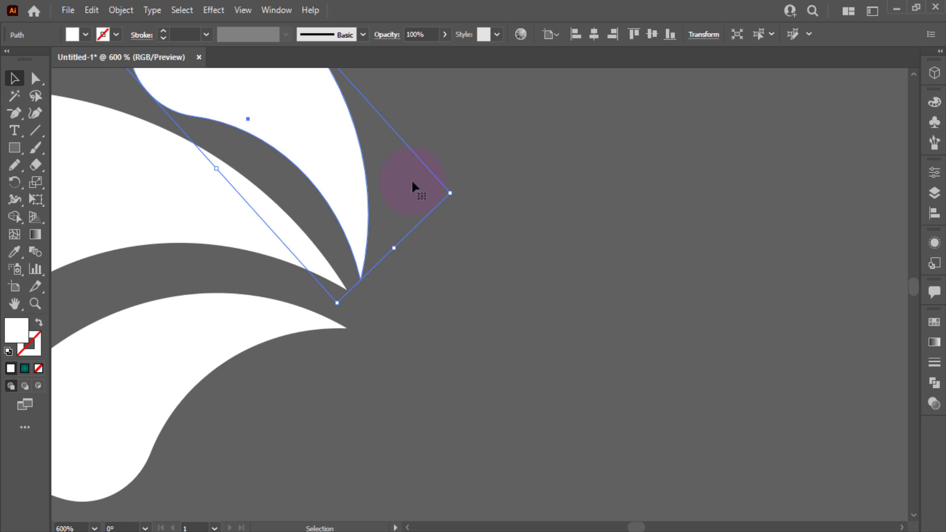
drag(342, 164, 350, 167)
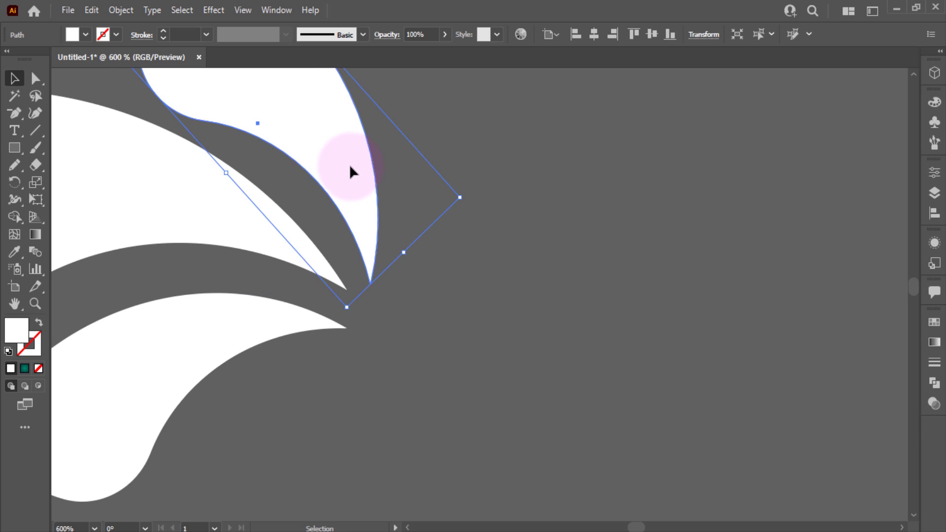
scroll(350, 167, down, 3)
click(420, 142)
scroll(352, 156, up, 1)
click(351, 158)
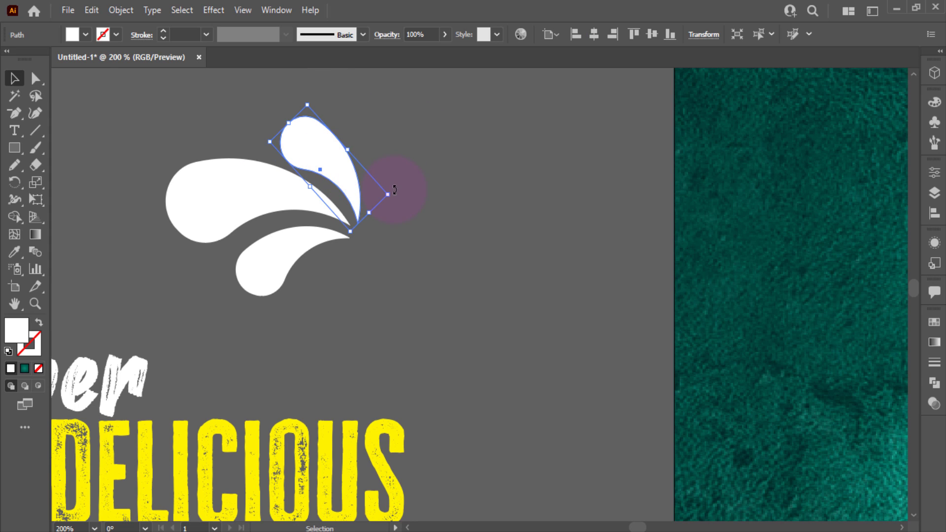
drag(395, 190, 396, 198)
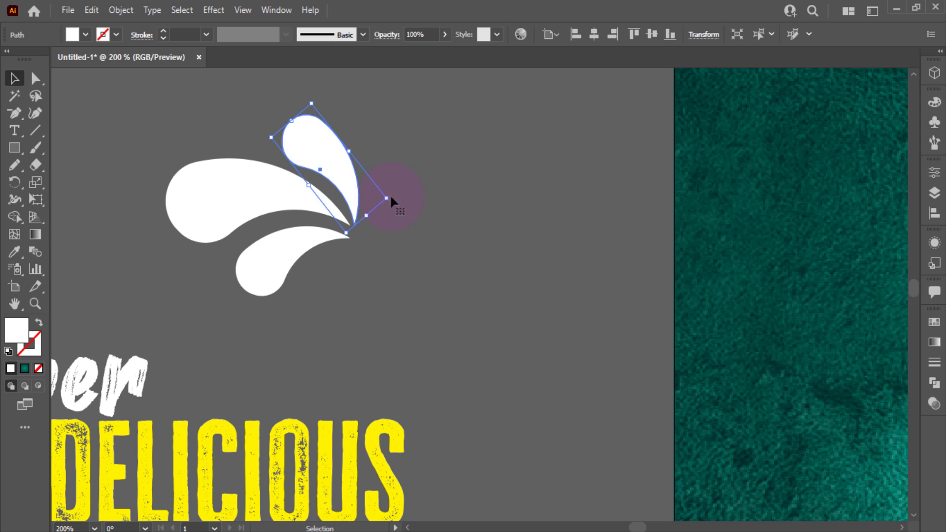
drag(347, 178, 351, 181)
Raise the lower droplet closer to the middle one and readjust the upper droplet so all three tips meet evenly.
click(261, 252)
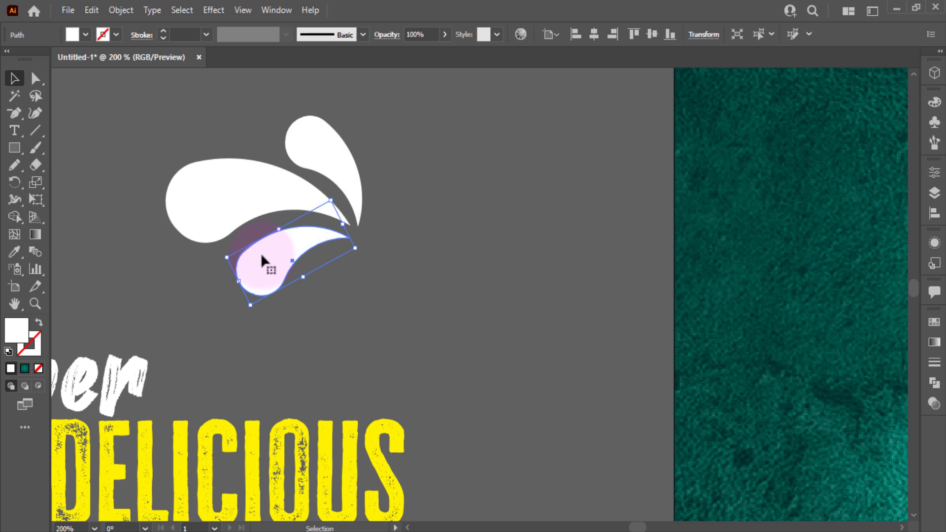
click(323, 149)
drag(318, 91, 323, 97)
drag(331, 155, 331, 153)
click(320, 199)
click(320, 238)
drag(322, 241, 329, 237)
click(430, 183)
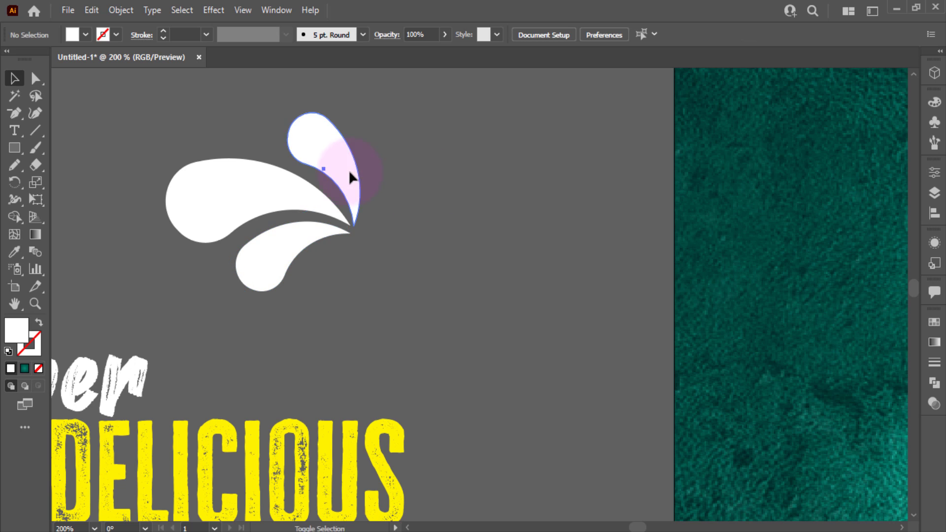
Recolor the upper and lower droplets with the design's yellow, keeping the middle droplet white.
shift+click(348, 172)
shift+click(297, 235)
scroll(290, 234, down, 3)
scroll(341, 237, down, 2)
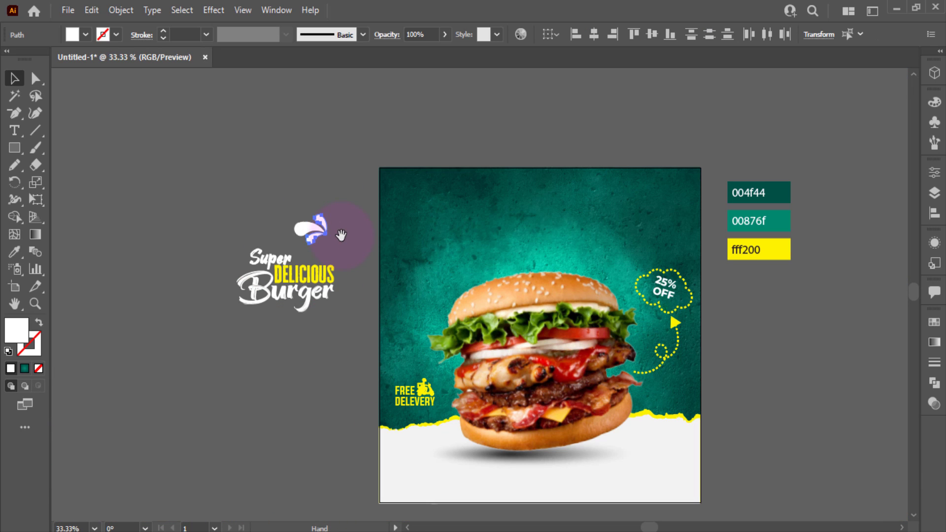
key(i)
scroll(340, 227, up, 2)
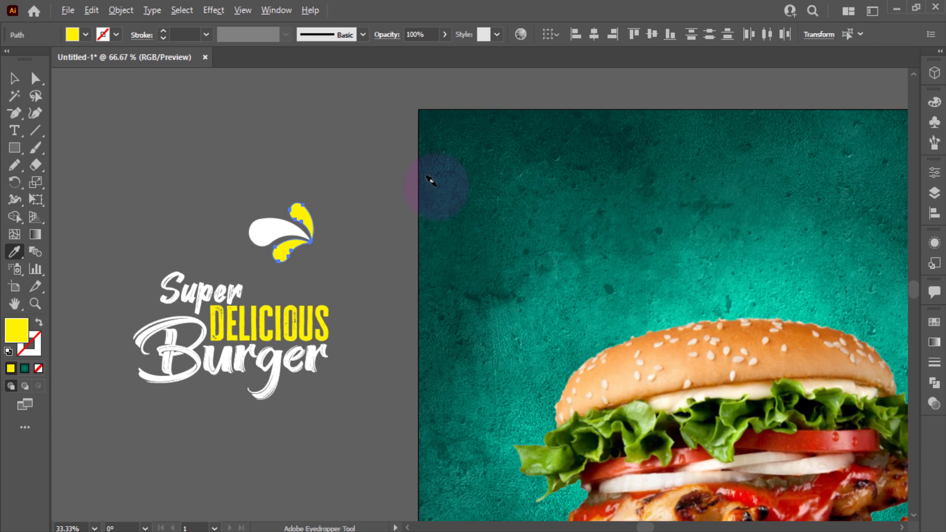
Rotate the yellow upper droplet slightly to even out its gap from the white droplet.
key(v)
drag(247, 183, 303, 256)
scroll(333, 170, up, 1)
scroll(329, 186, up, 1)
click(276, 270)
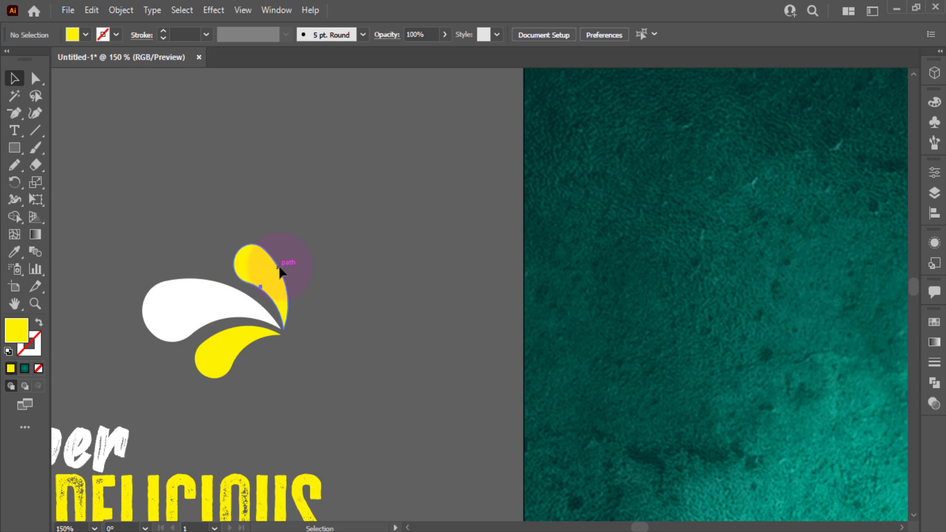
drag(264, 228, 262, 228)
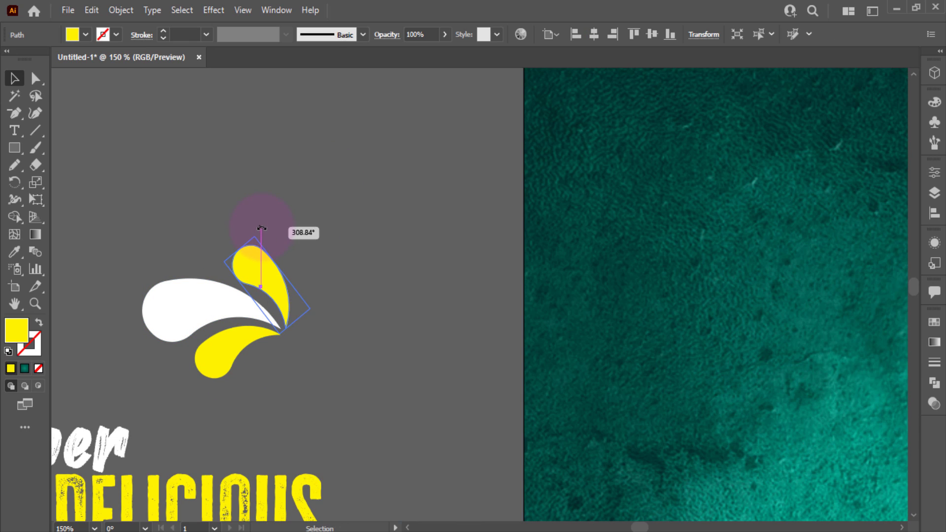
click(323, 255)
Shrink the three-droplet cluster, place it above the B of "Burger", and put a copy beyond the end of the word.
click(226, 301)
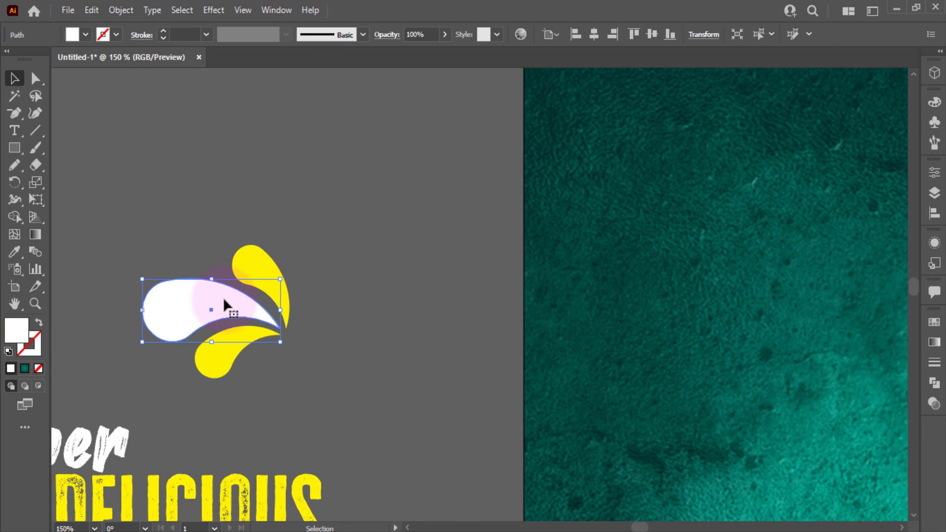
shift+click(264, 295)
shift+click(215, 369)
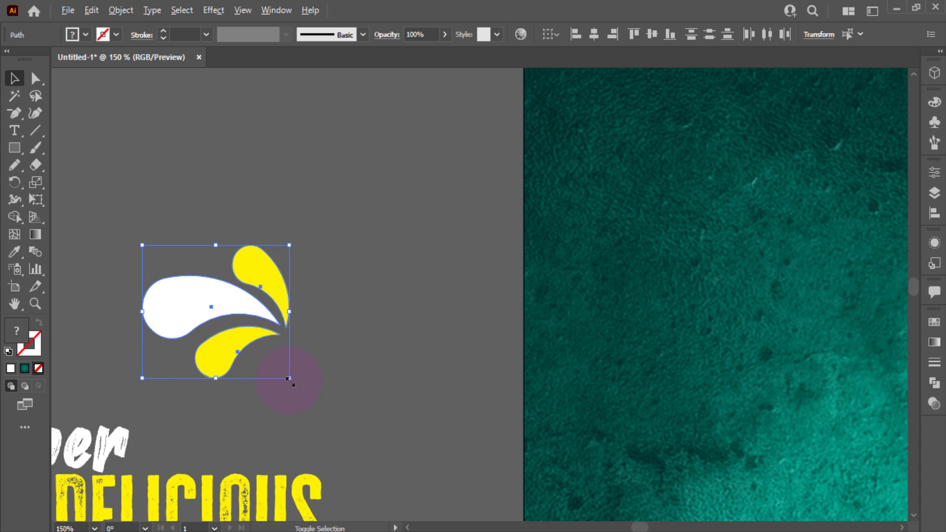
drag(288, 379, 583, 197)
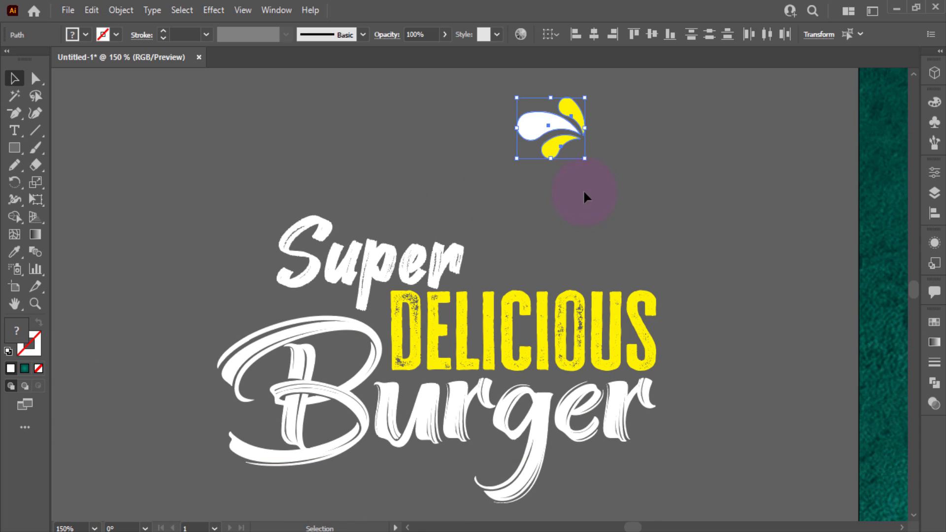
drag(584, 160, 580, 156)
drag(553, 124, 727, 371)
scroll(228, 301, down, 2)
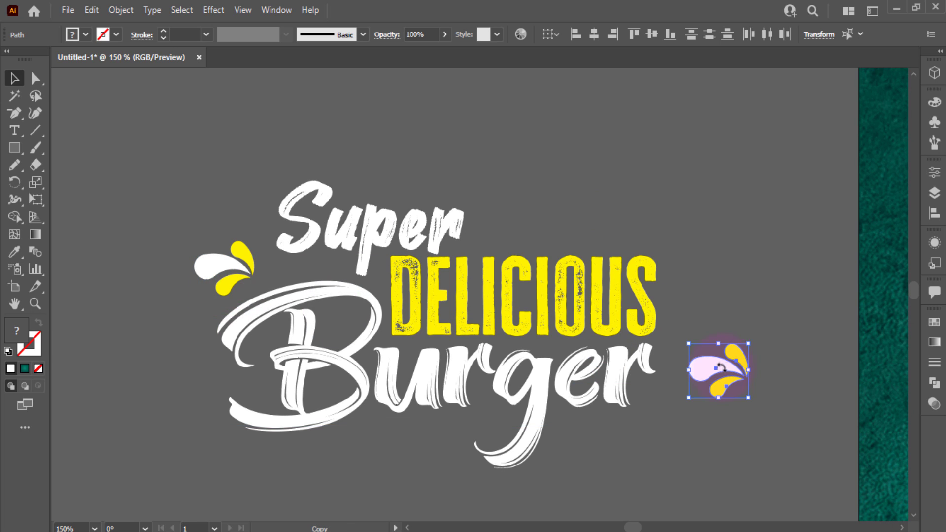
Reflect the copied droplet cluster across the vertical axis and move it close to the final r of "Burger".
right_click(737, 365)
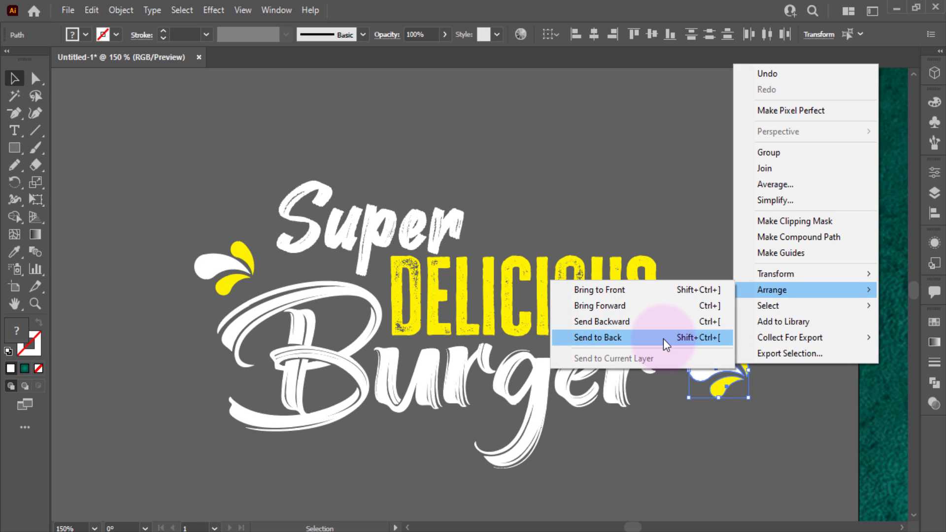
mouse_move(787, 303)
mouse_move(783, 274)
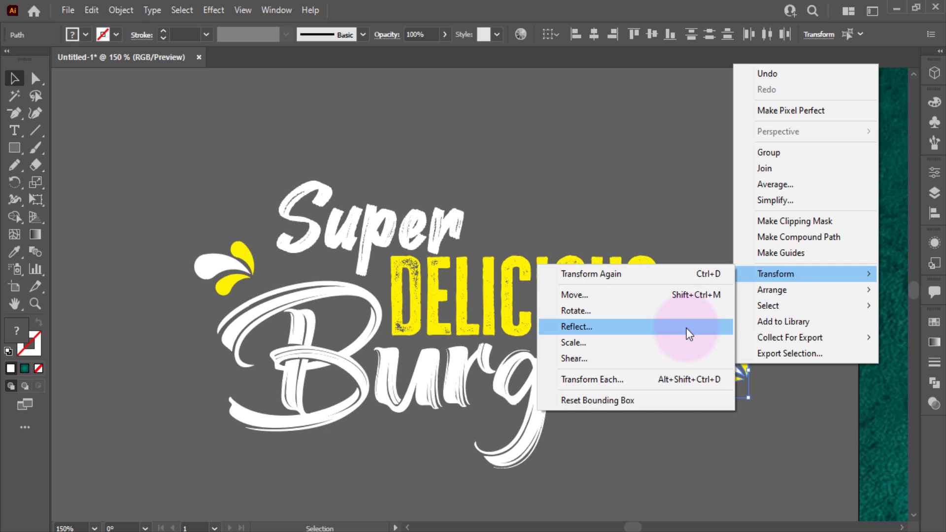
click(688, 330)
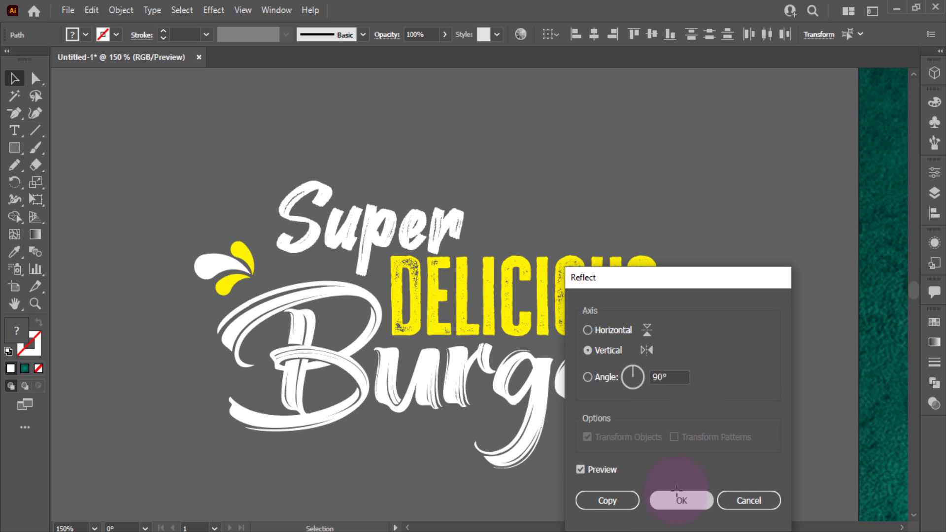
click(681, 499)
drag(722, 387, 695, 373)
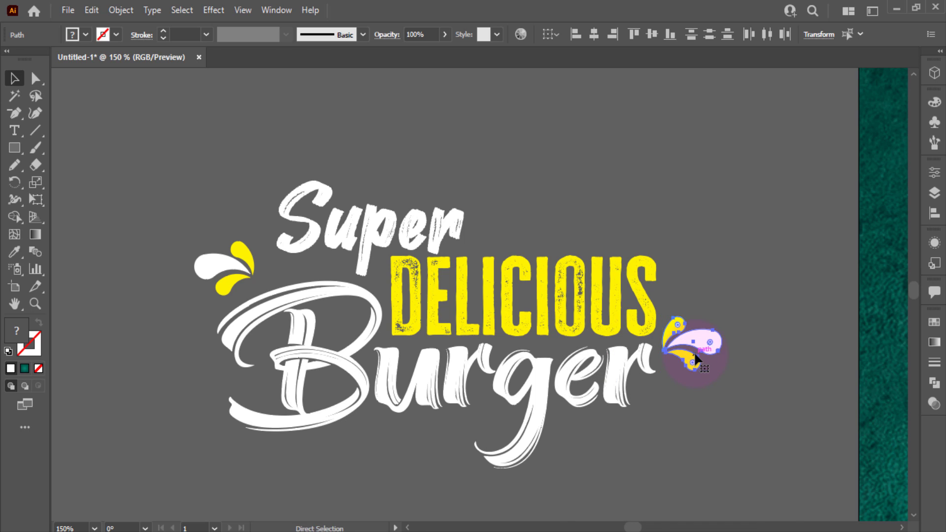
Move the three-droplet cluster above the B closer to the headline lettering.
key(ctrl+0)
click(65, 186)
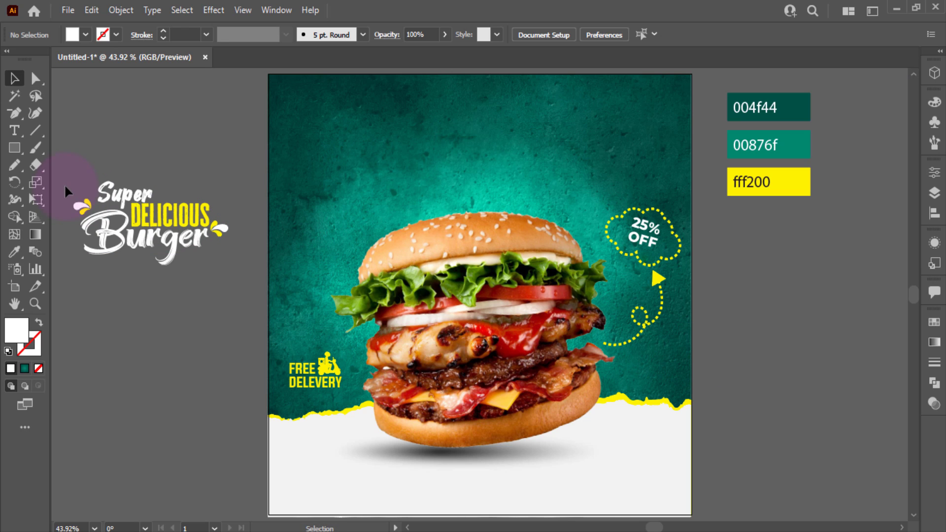
click(90, 206)
scroll(88, 191, up, 3)
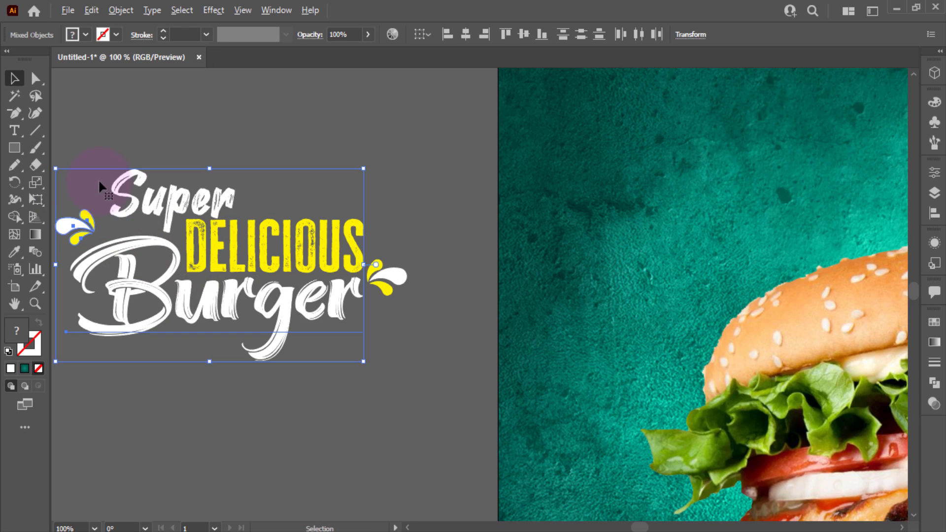
drag(129, 165, 225, 142)
scroll(155, 175, up, 1)
click(156, 178)
shift+click(175, 227)
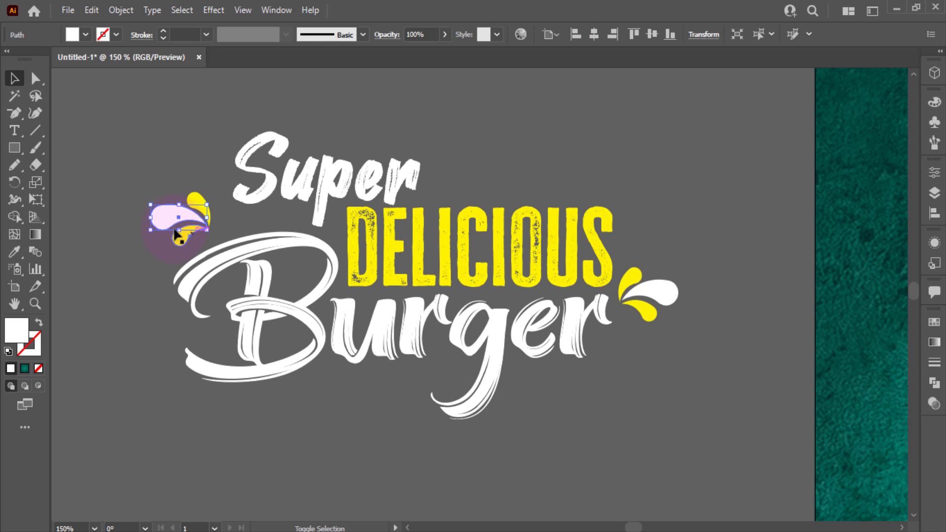
shift+click(194, 217)
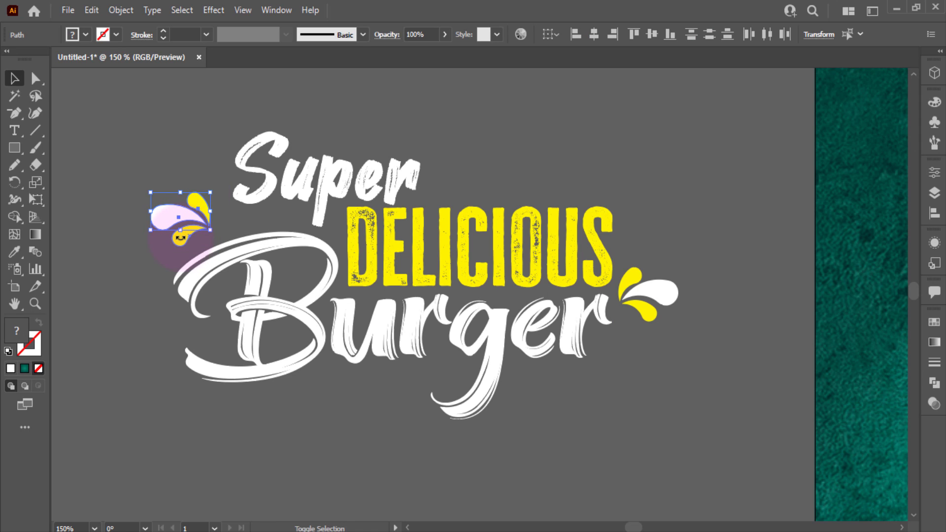
drag(190, 226, 201, 223)
key(ctrl+0)
click(207, 147)
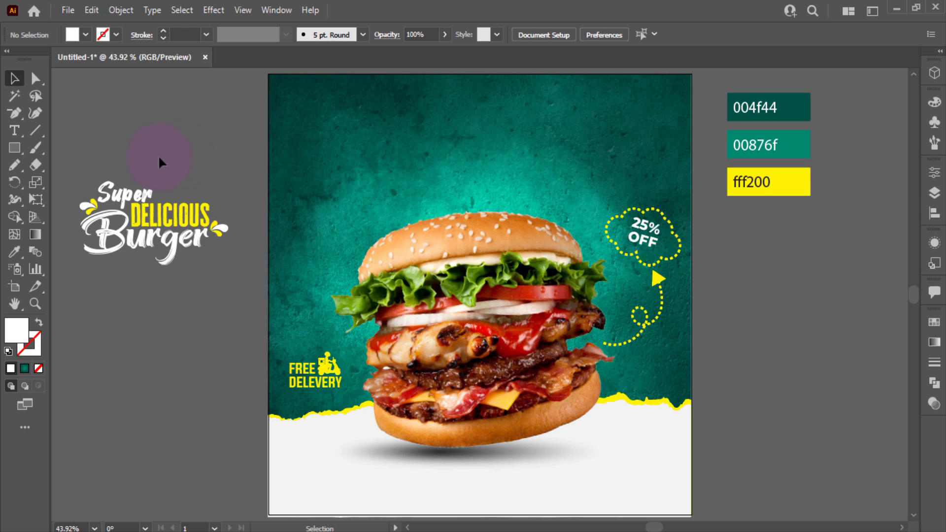
Group the headline lettering with both droplet clusters and move the group above the burger on the poster.
drag(193, 267, 237, 278)
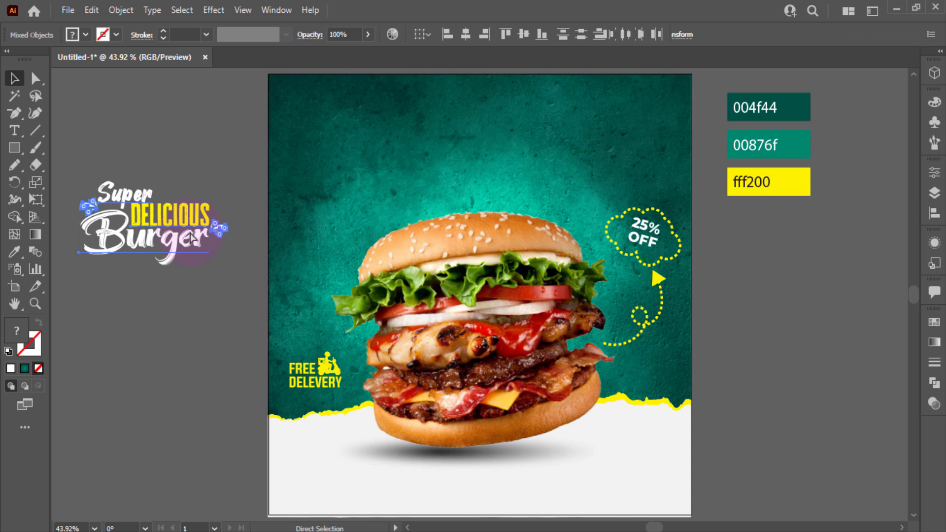
key(ctrl+g)
drag(177, 225, 478, 123)
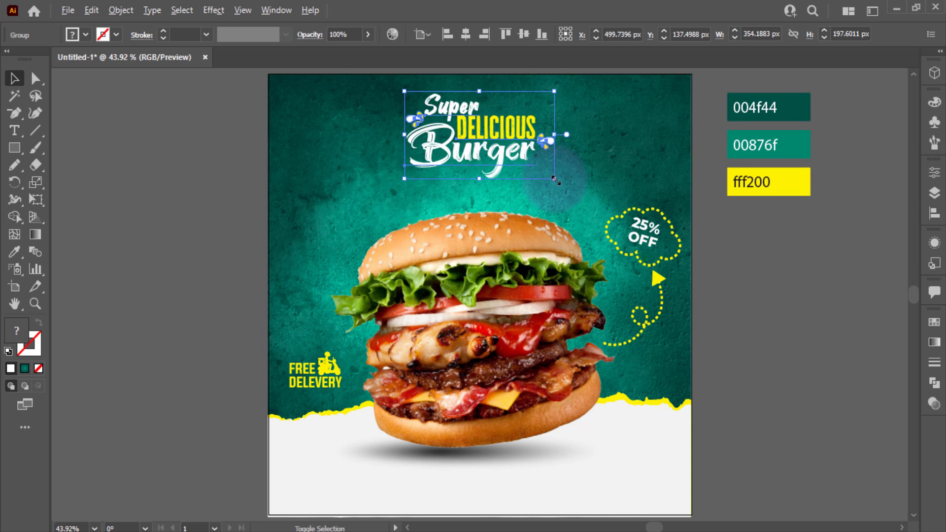
Enlarge the headline group to about 506 px wide, tilt it upward to the right, and center it above the burger.
mouse_move(529, 166)
mouse_down()
mouse_move(582, 196)
mouse_move(528, 172)
mouse_up()
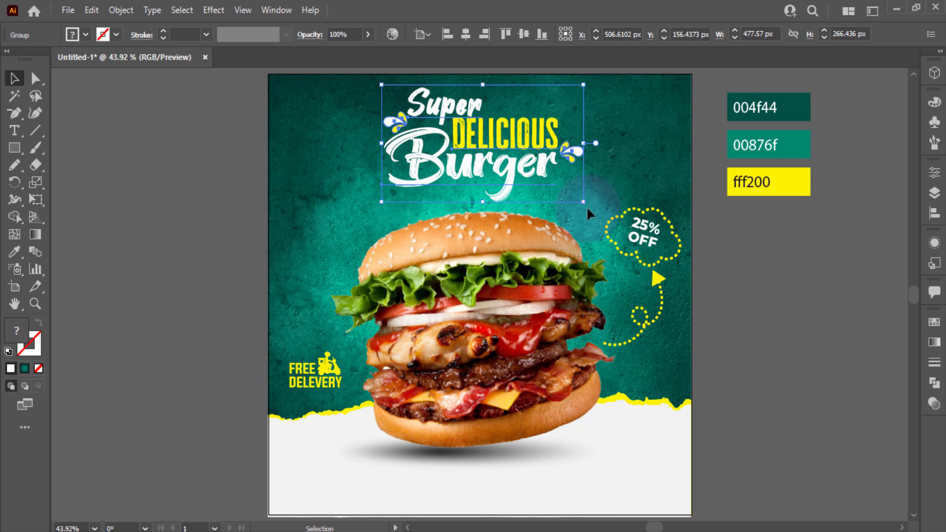
drag(587, 208, 595, 193)
drag(510, 160, 501, 160)
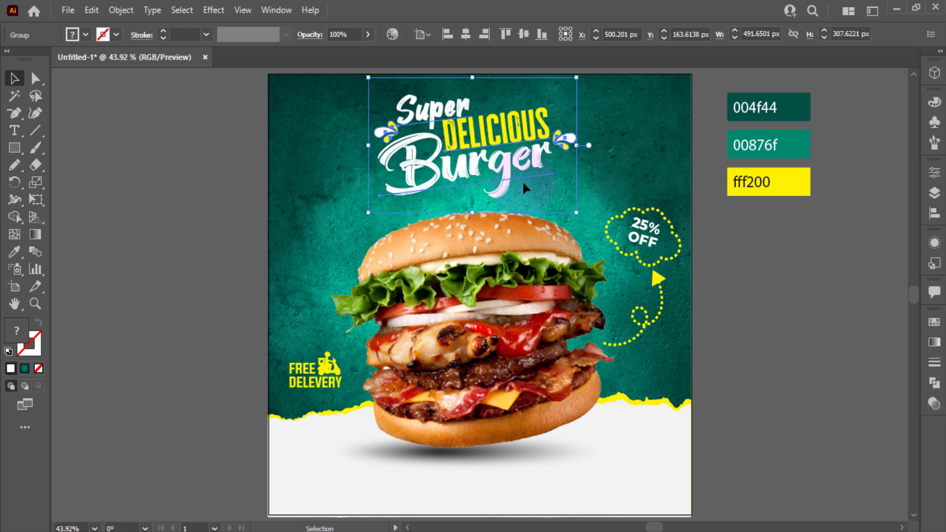
drag(582, 217, 584, 219)
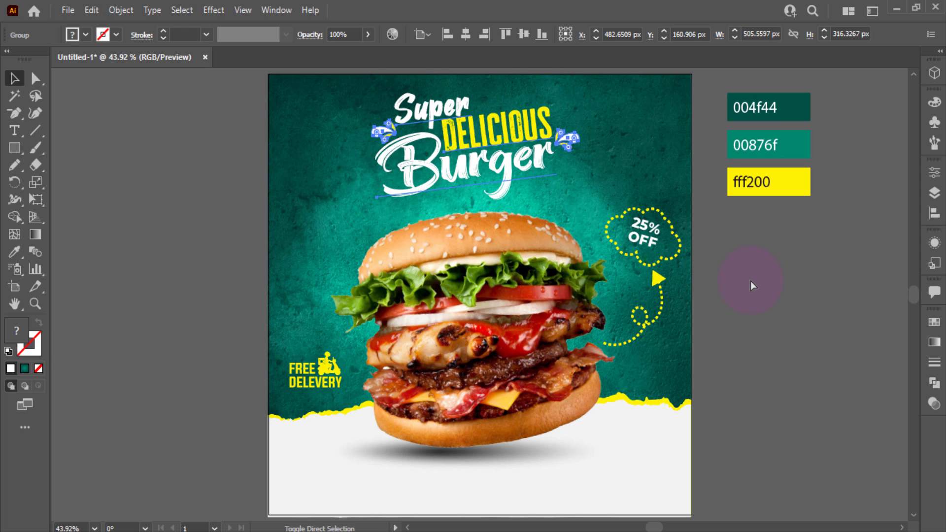
Apply a Multiply drop shadow with 75% opacity, 7 px offsets and 5 px blur to the headline group and the free-delivery label.
click(549, 176)
click(213, 10)
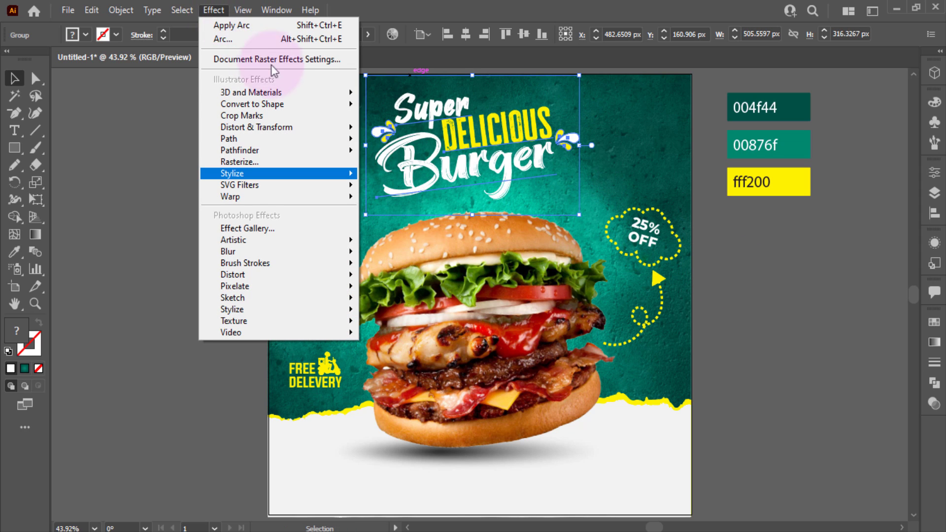
mouse_move(345, 174)
click(376, 176)
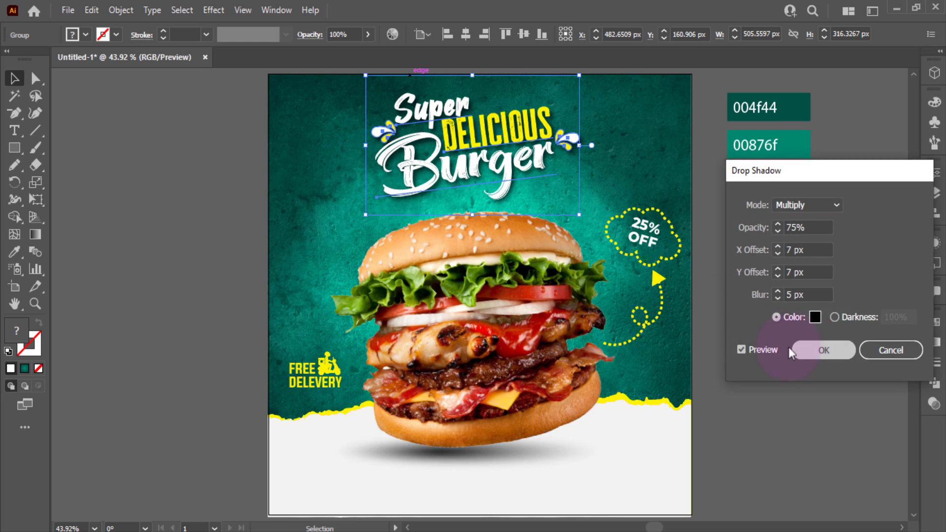
click(789, 349)
click(338, 374)
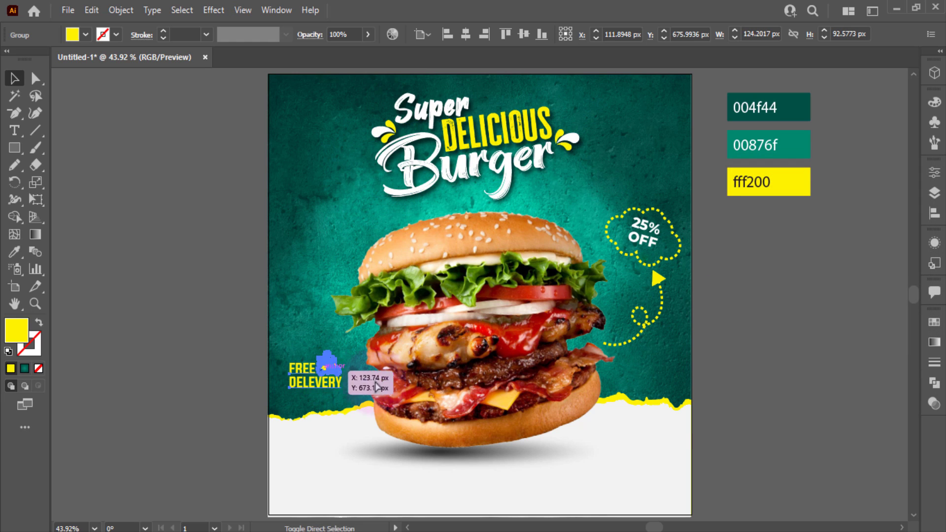
click(742, 412)
Draw a small rectangle in the lower-left of the poster's white area and fill it with the dark green 004f44 swatch color.
scroll(287, 247, down, 2)
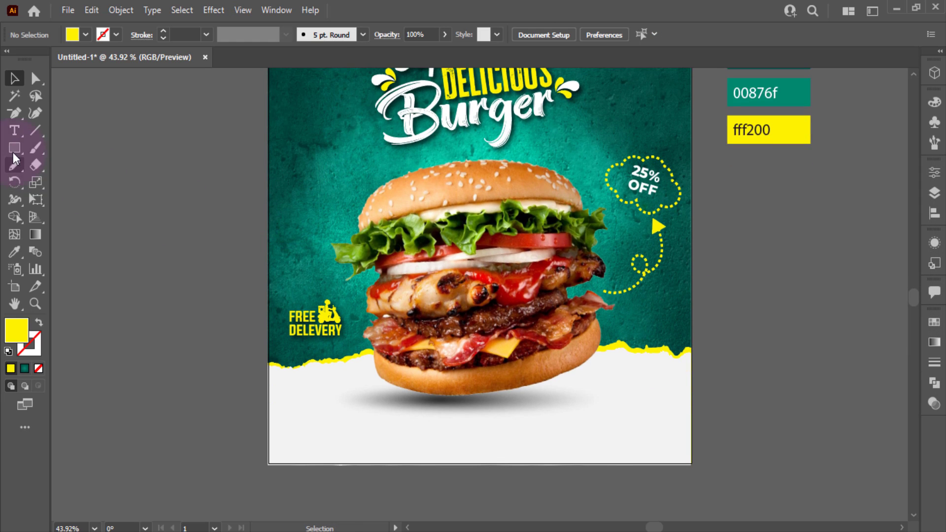
mouse_move(291, 424)
mouse_down()
mouse_move(300, 436)
mouse_move(360, 448)
mouse_up()
scroll(360, 448, up, 1)
key(i)
click(762, 75)
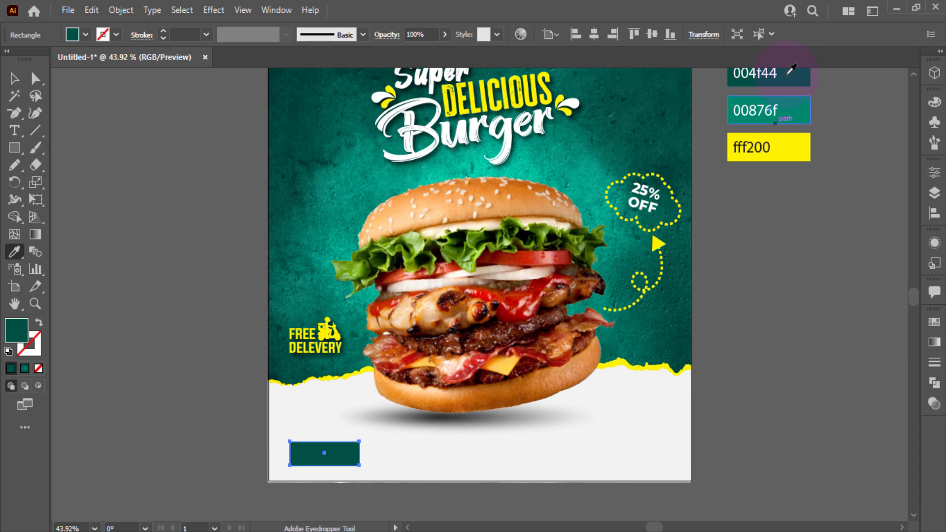
key(a)
click(328, 459)
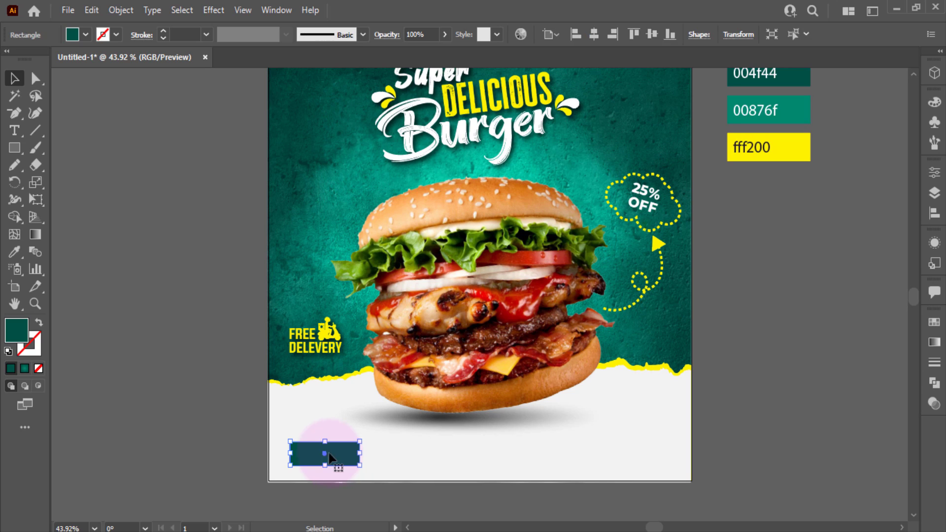
Round the corners of the dark green rectangle fully into a pill shape.
drag(300, 456, 338, 448)
key(v)
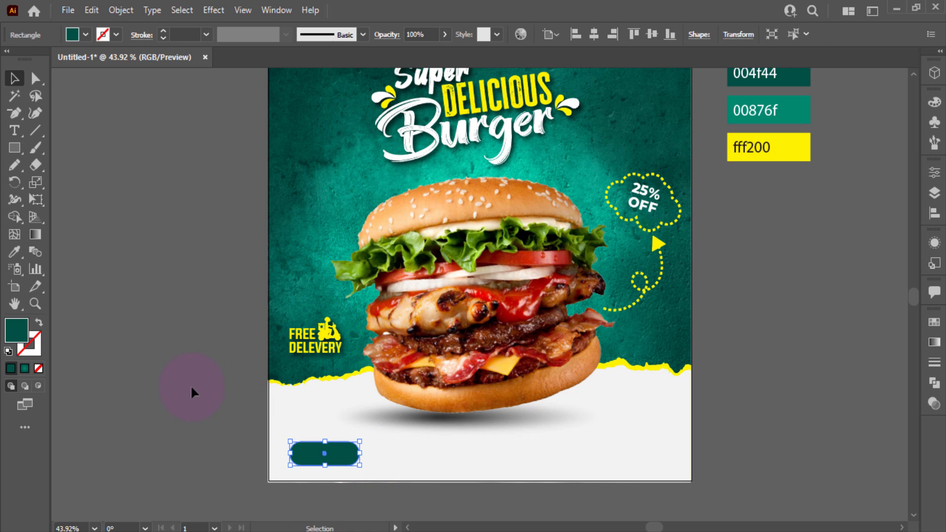
click(177, 377)
Add the point text ORDER NOW on the empty canvas beside the poster.
key(t)
click(133, 346)
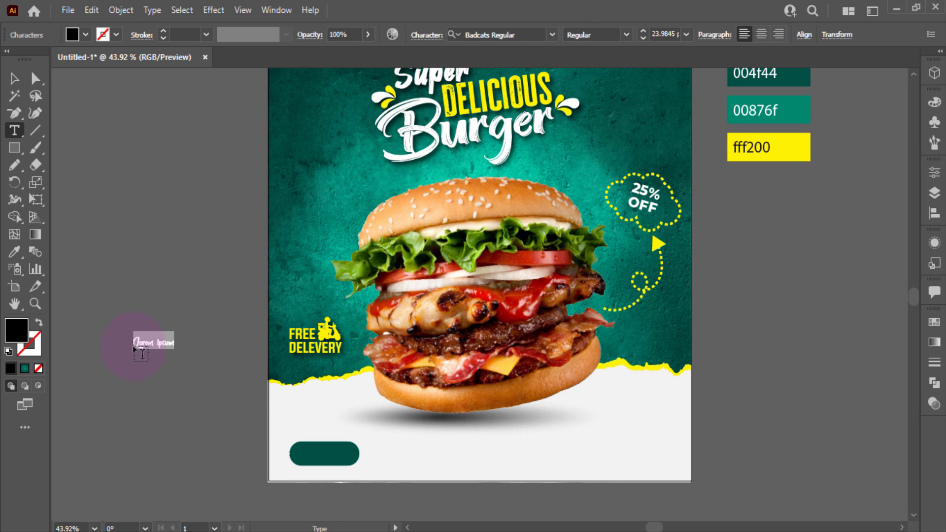
text(ORDER NOW)
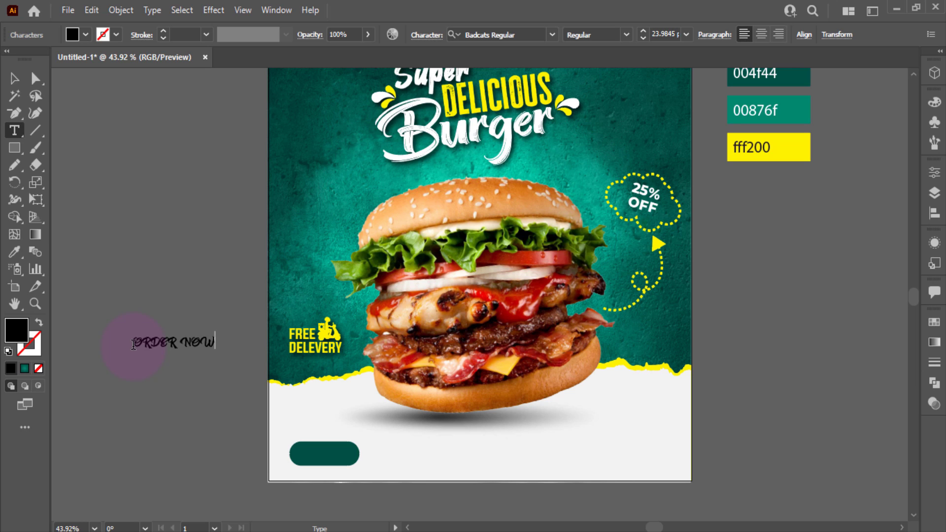
key(Escape)
Set the ORDER NOW text's font to Montserrat ExtraBold.
click(520, 34)
text(mon)
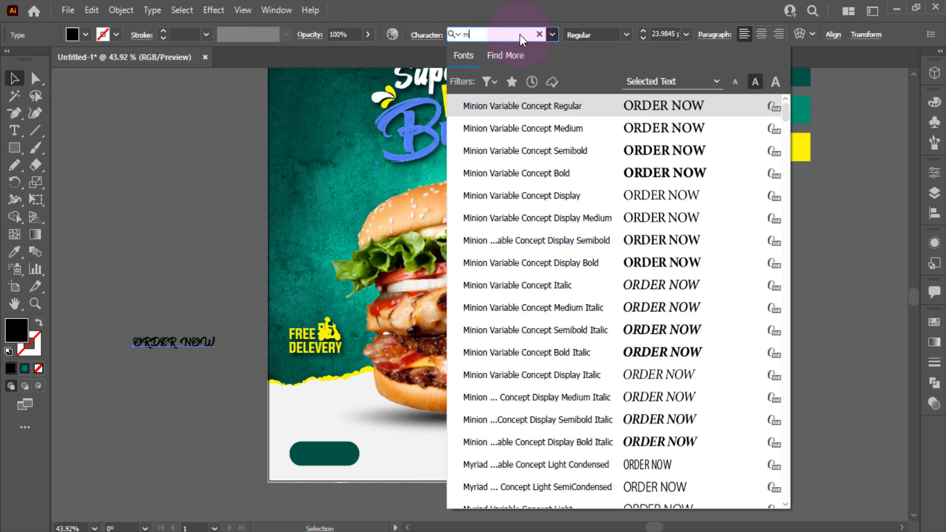
key(Down)
key(Down)
key(Down)
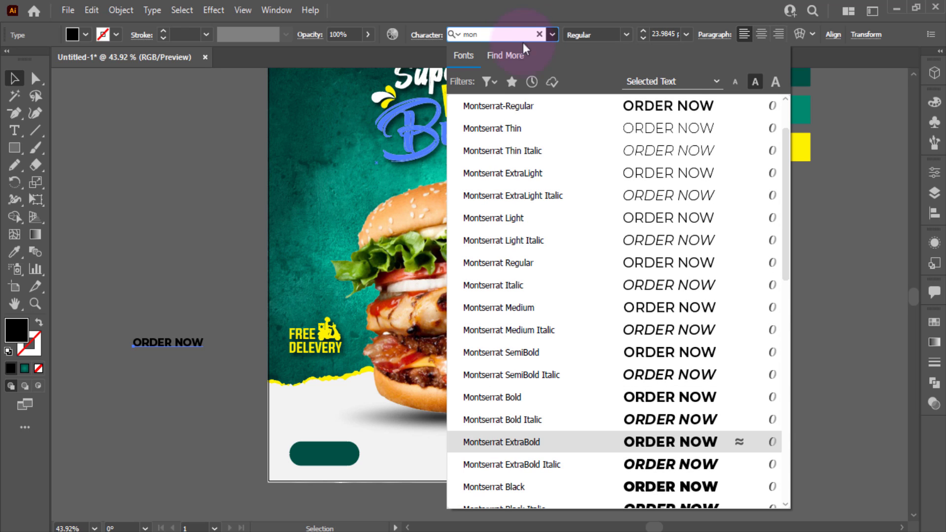
click(678, 444)
Move the ORDER NOW text onto the dark green pill.
drag(170, 343, 386, 449)
scroll(337, 454, up, 1)
click(344, 430)
click(331, 450)
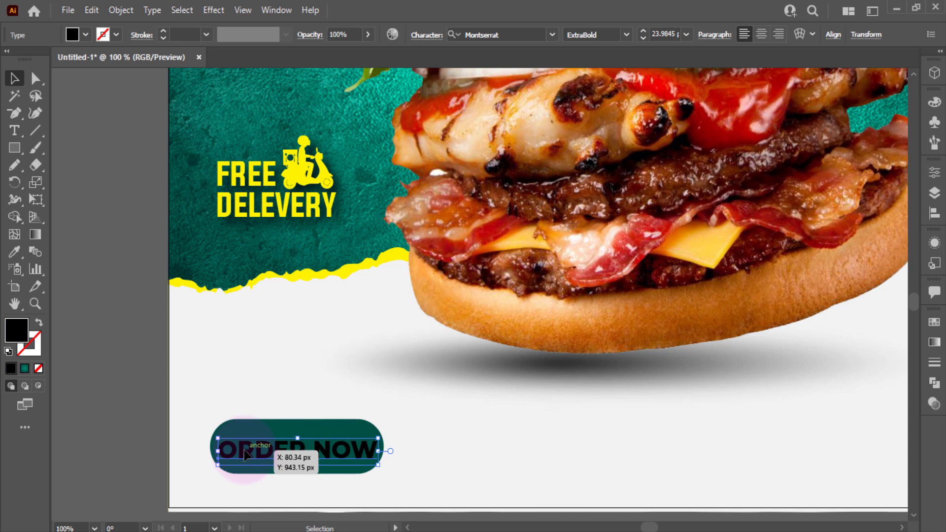
drag(246, 450, 245, 450)
Widen the green pill slightly and evenly on both sides of the ORDER NOW text.
click(343, 423)
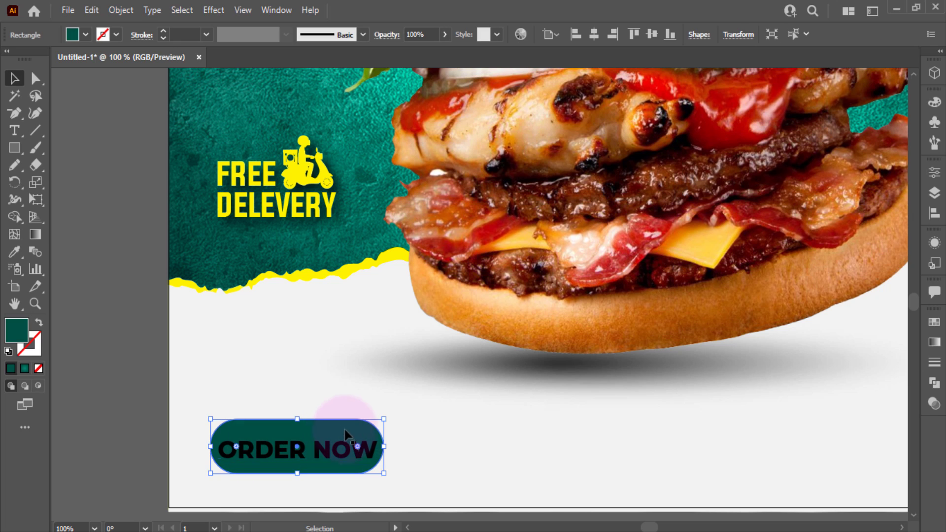
drag(384, 449, 389, 449)
click(148, 437)
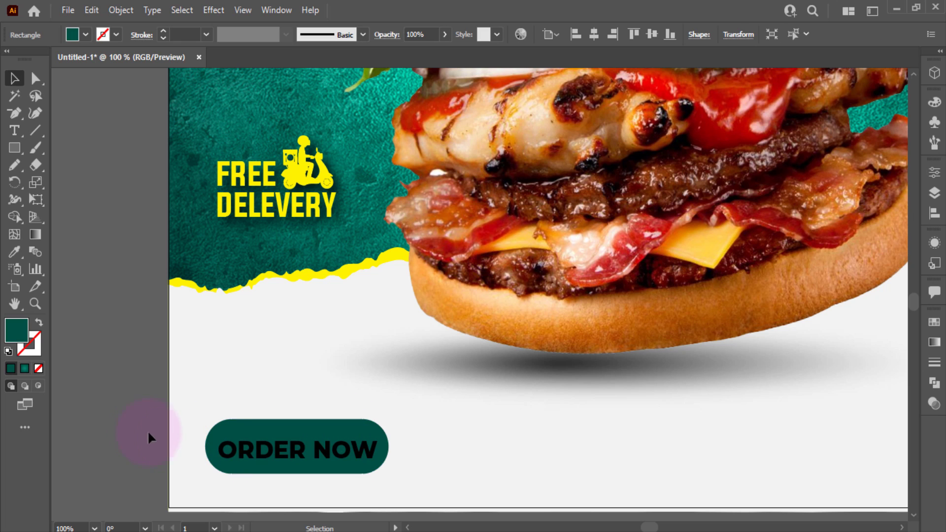
Fill the ORDER NOW text with white and reposition it within the pill.
click(297, 447)
click(79, 35)
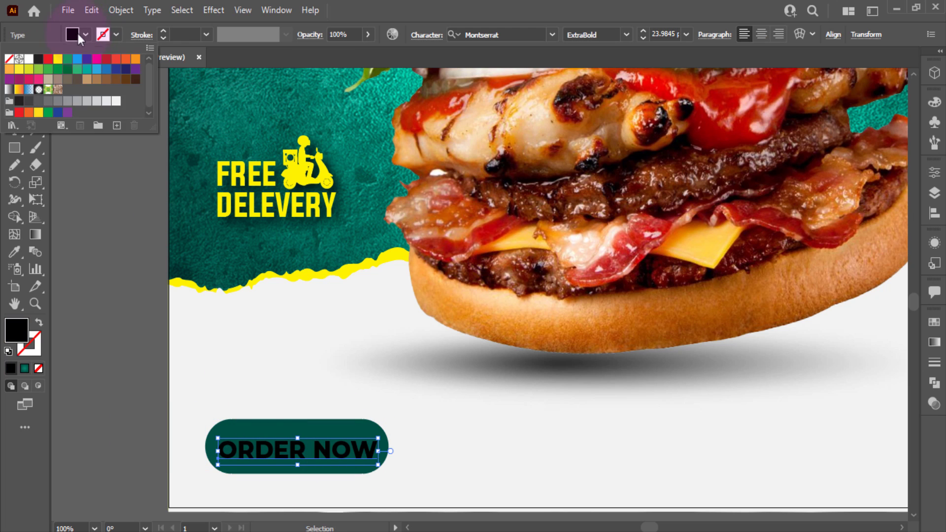
click(29, 59)
click(104, 350)
drag(294, 456, 290, 449)
Set the size of the ORDER NOW text on the pill to 22 pt.
key(ctrl+0)
click(245, 456)
click(335, 497)
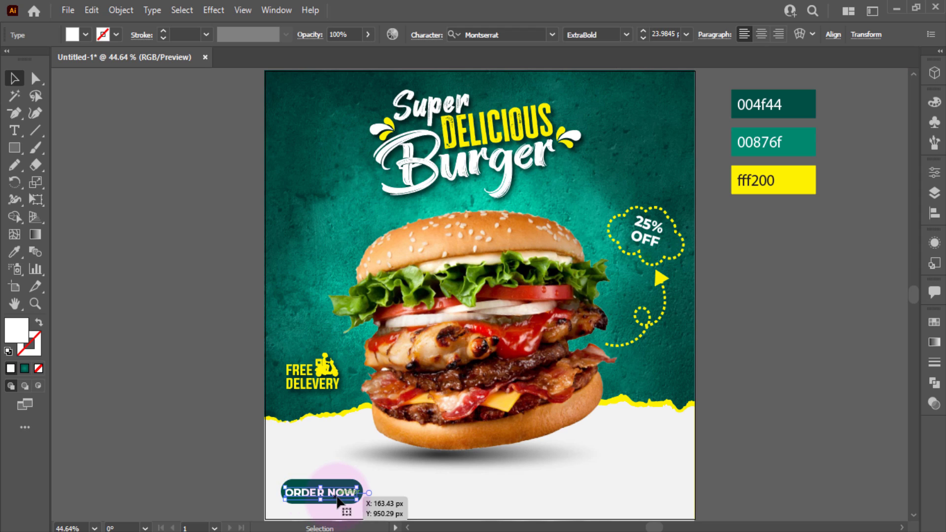
key(ctrl+1)
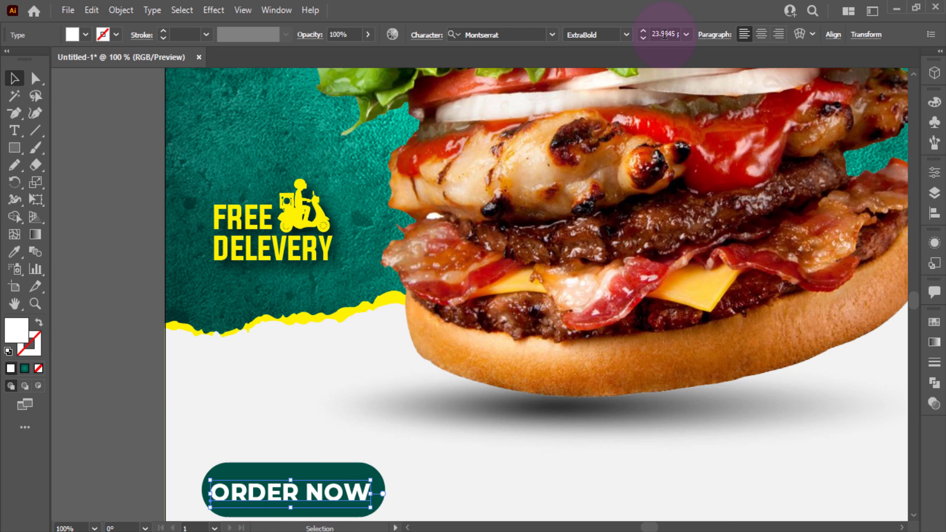
text(22)
key(Return)
Copy the ORDER NOW text to the lower-right of the poster's white area and color the copy with the pill's dark green.
drag(325, 502, 683, 486)
scroll(328, 499, down, 2)
click(437, 465)
key(i)
click(345, 489)
key(v)
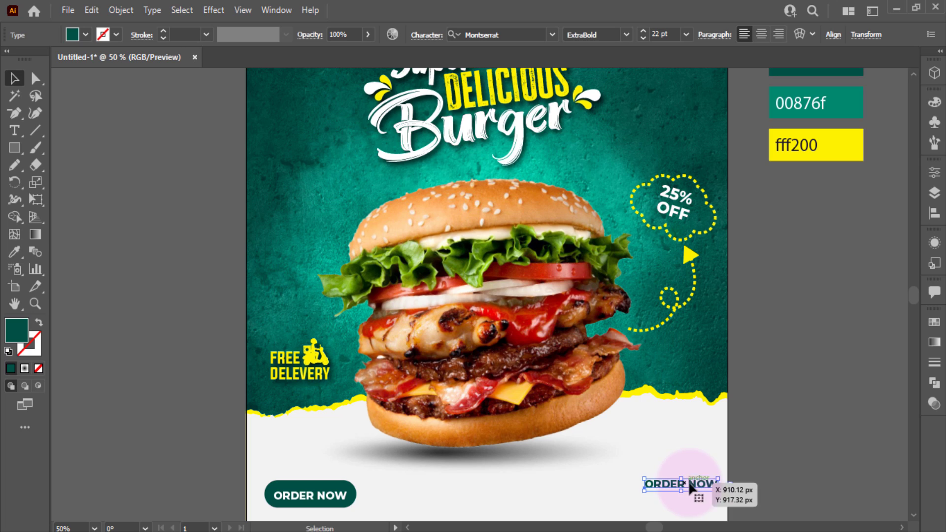
Replace the wording of the dark green text copy with Contact Us.
double_click(702, 485)
key(ctrl+a)
text(Co)
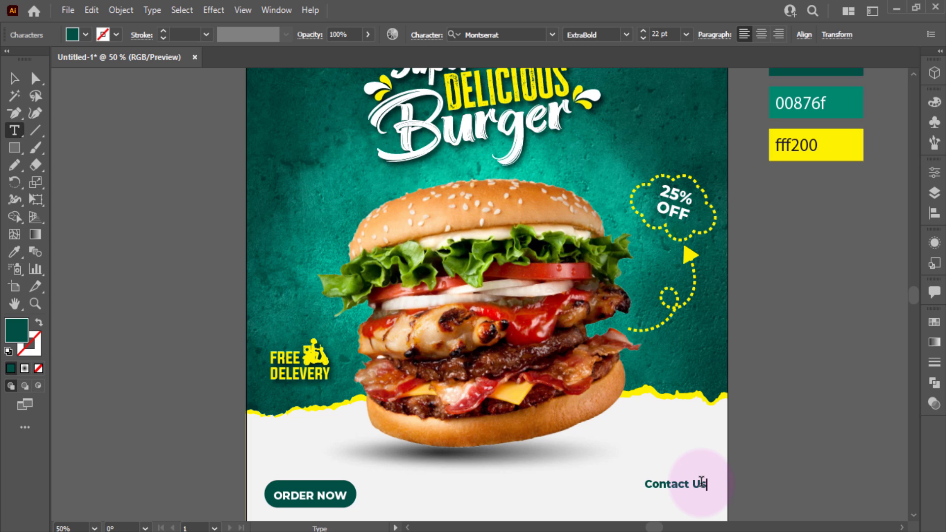
click(14, 77)
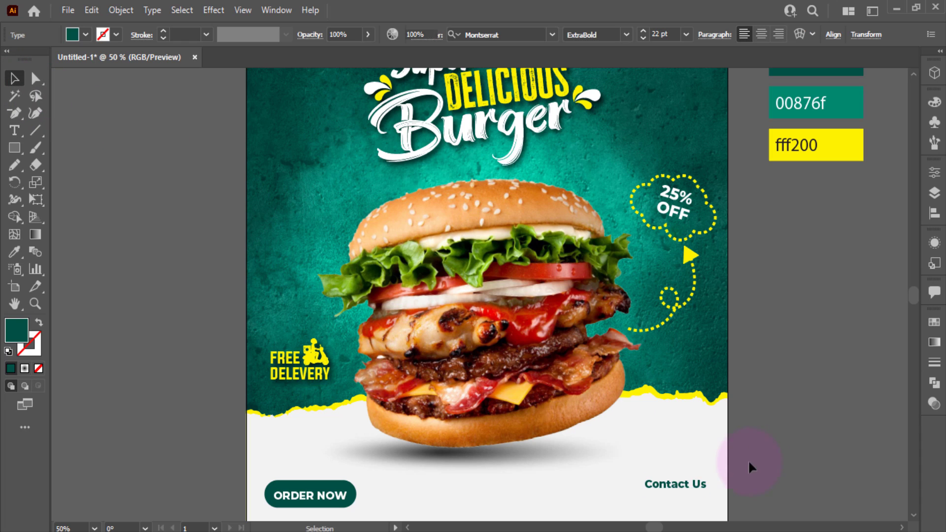
Duplicate the Contact Us line just below itself and replace the duplicate's wording with the contact phone number.
drag(696, 485, 693, 506)
double_click(694, 506)
key(ctrl+a)
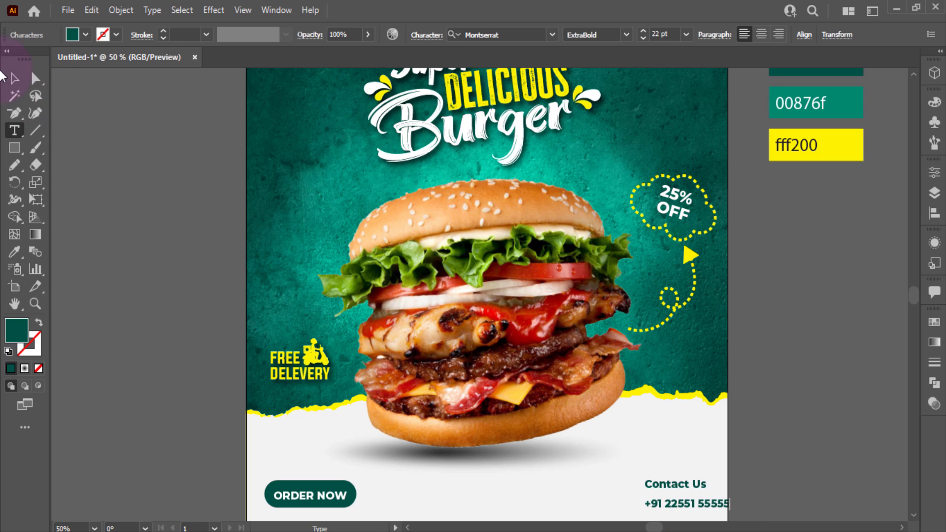
click(15, 78)
Enlarge the phone number line and line up both contact lines closely along their right edges near the poster's lower-right corner.
drag(701, 502, 682, 499)
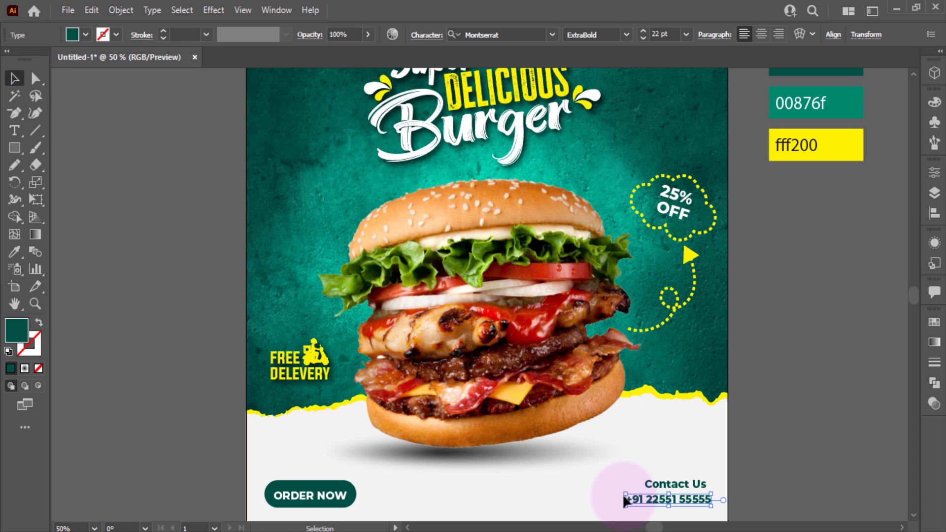
click(746, 444)
drag(711, 500, 692, 499)
click(741, 477)
drag(721, 472, 693, 497)
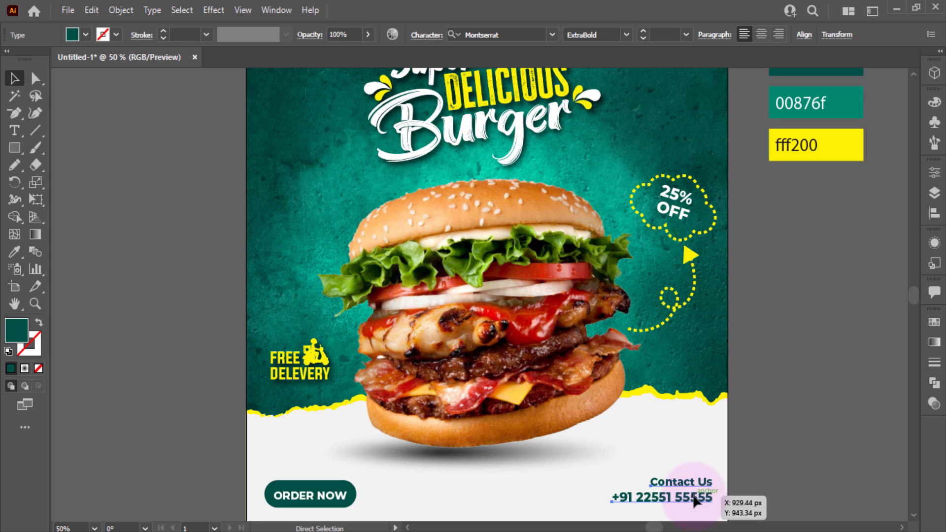
Nudge the ORDER NOW text up slightly within the pill and group the text with the pill.
click(308, 463)
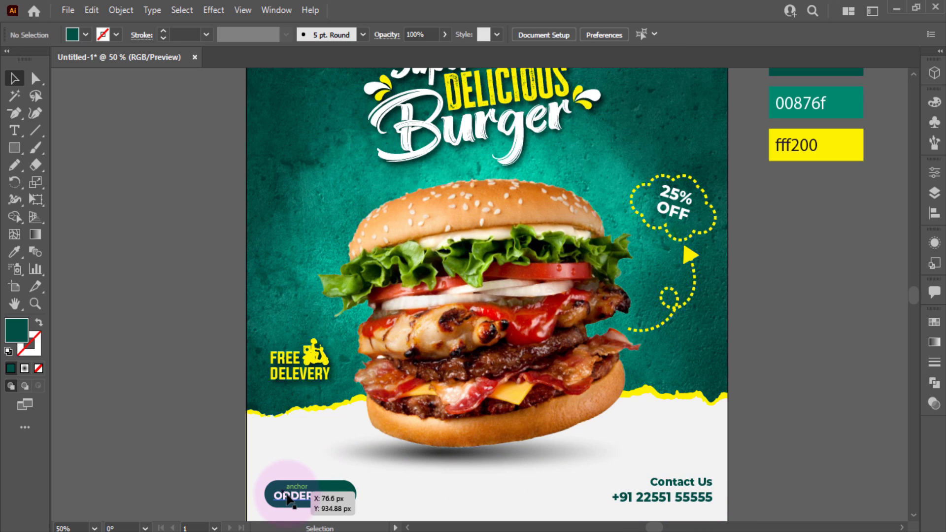
drag(286, 496, 287, 494)
shift+click(290, 507)
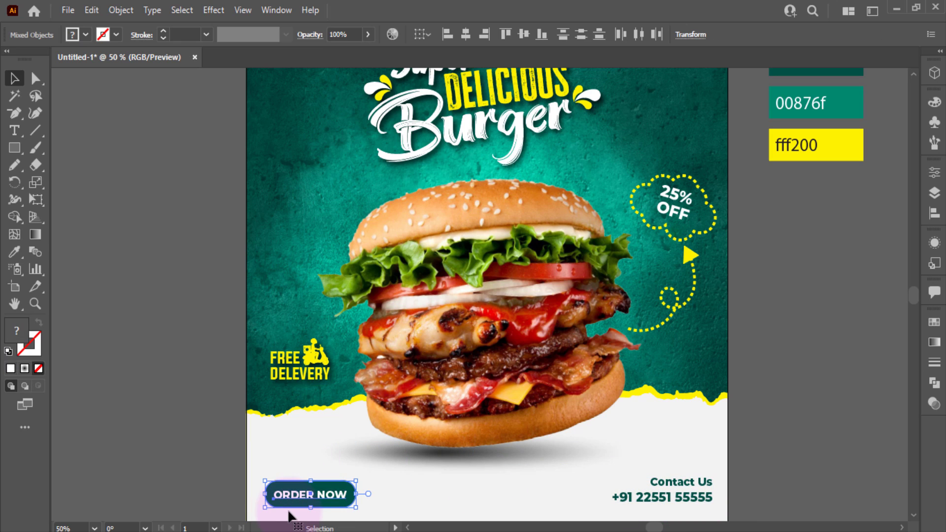
key(ctrl+g)
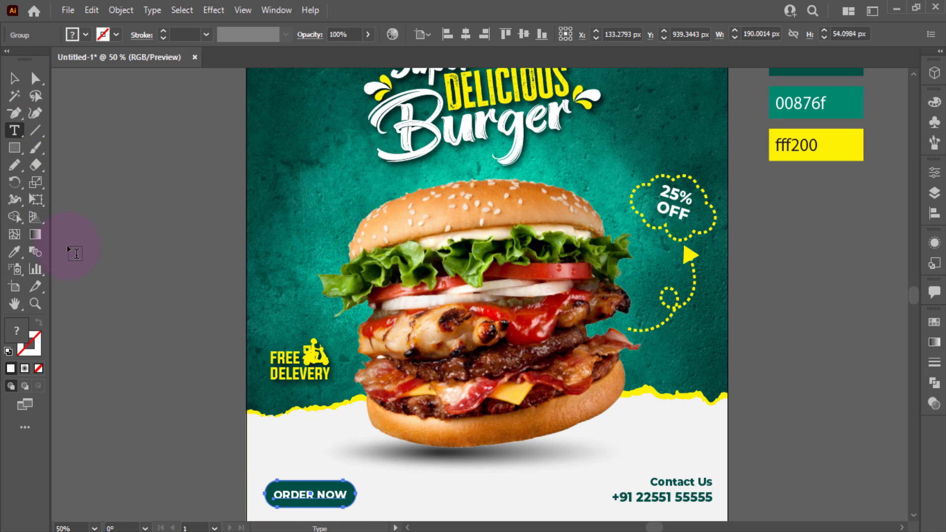
click(75, 253)
text(www)
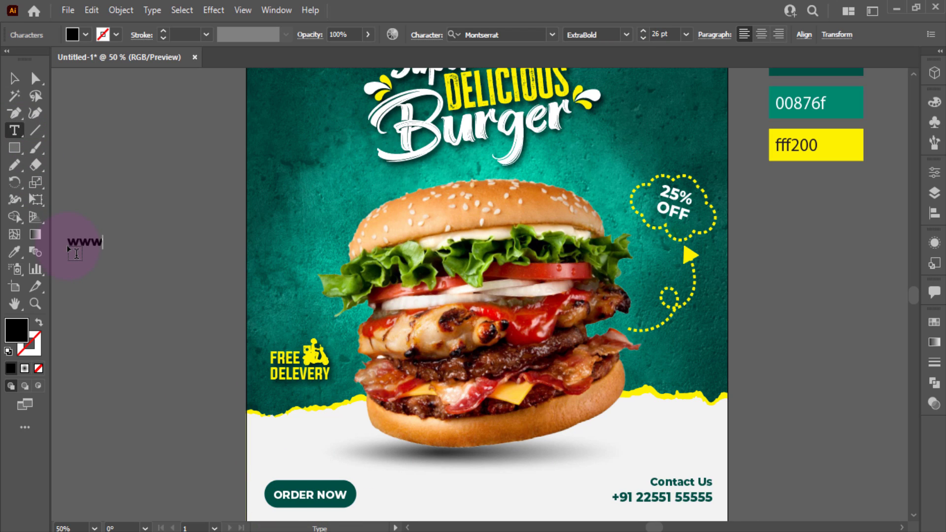
text(.yourwebsite.)
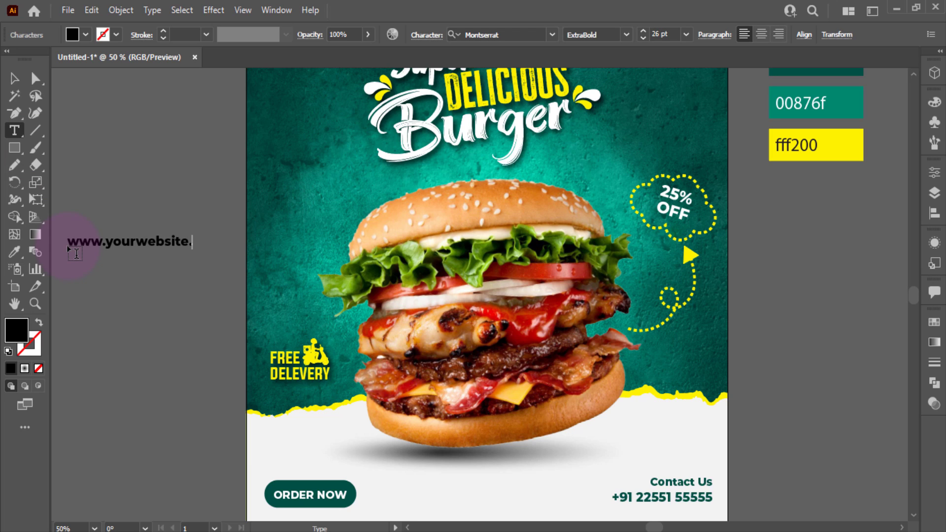
text(com)
click(14, 84)
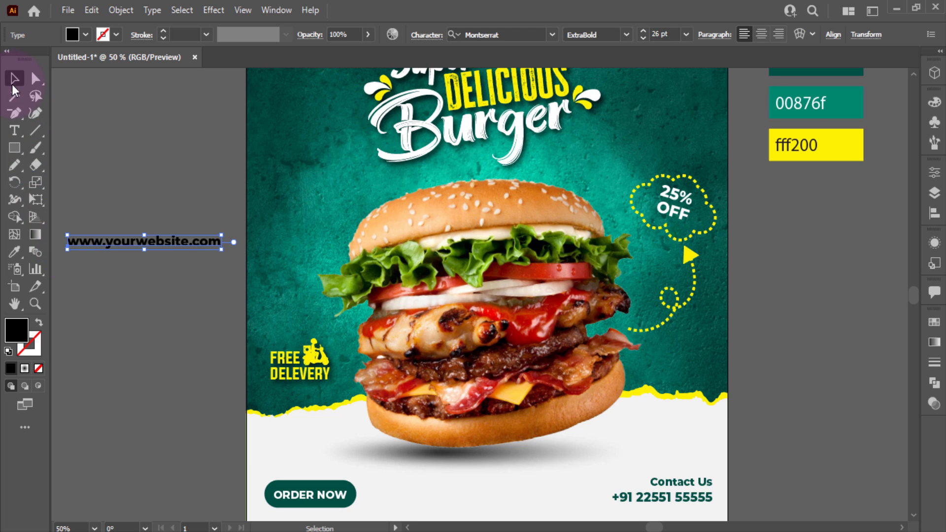
Color the website text with the dark green 004f44 swatch and set its font style to Regular.
scroll(734, 80, up, 1)
key(i)
click(849, 85)
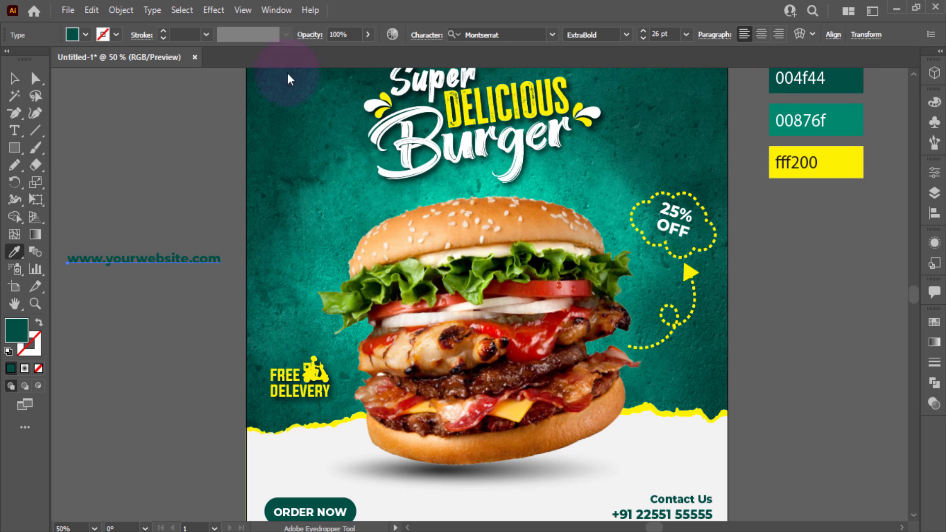
click(18, 84)
click(626, 34)
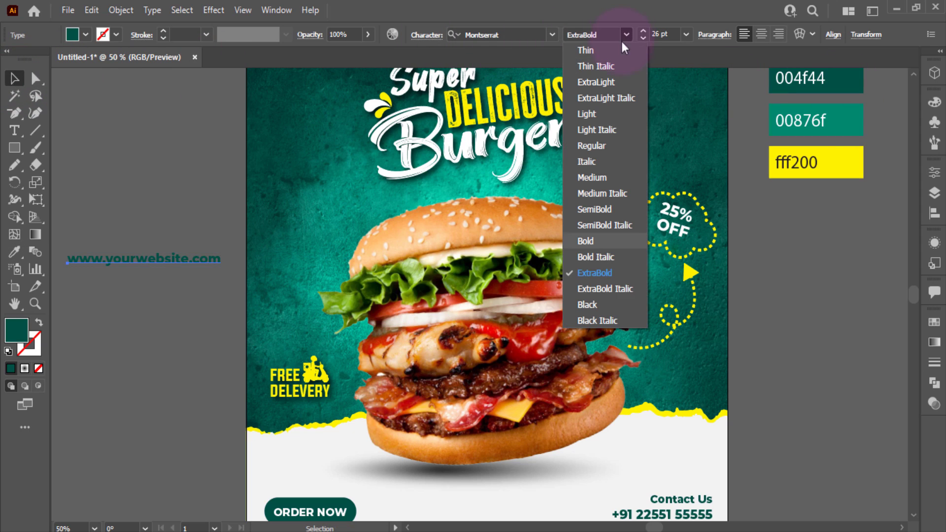
click(612, 147)
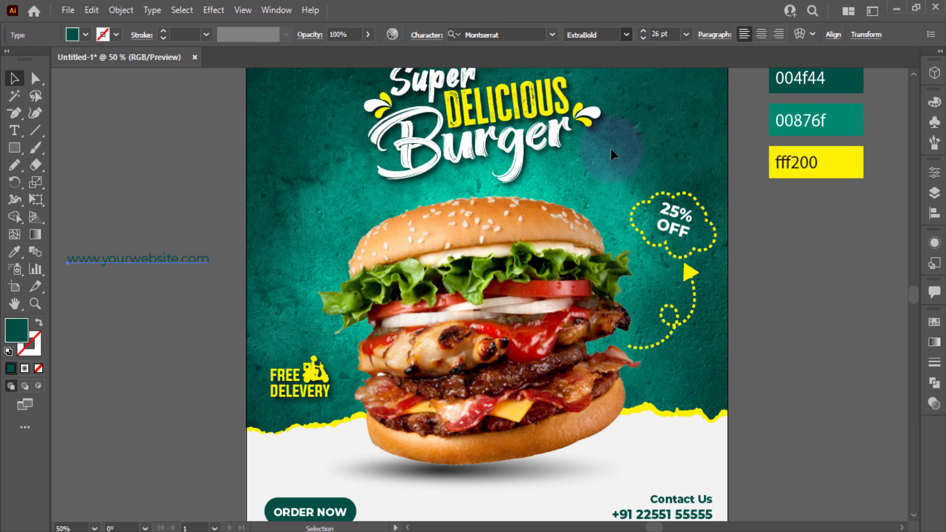
Widen the website text's tracking and move it onto the white area between the ORDER NOW button and the contact lines.
click(418, 39)
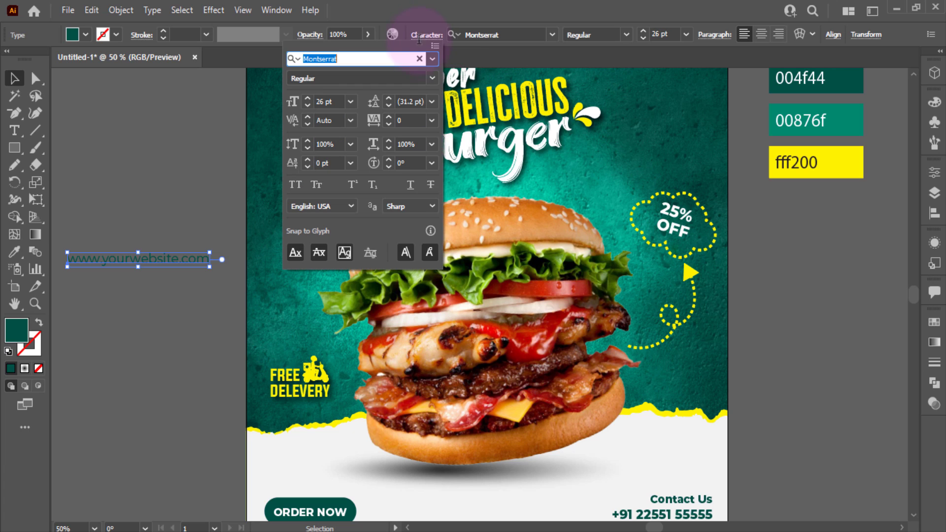
click(431, 120)
click(449, 336)
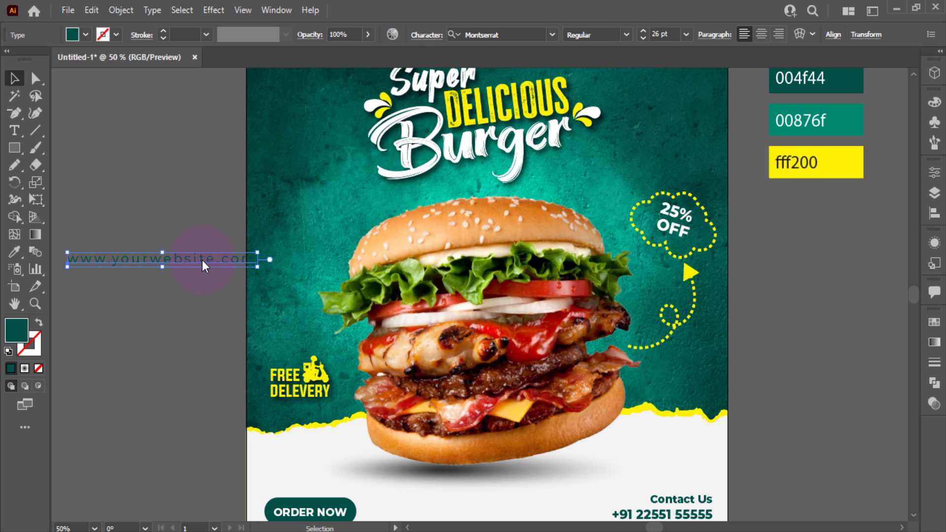
drag(203, 261, 534, 508)
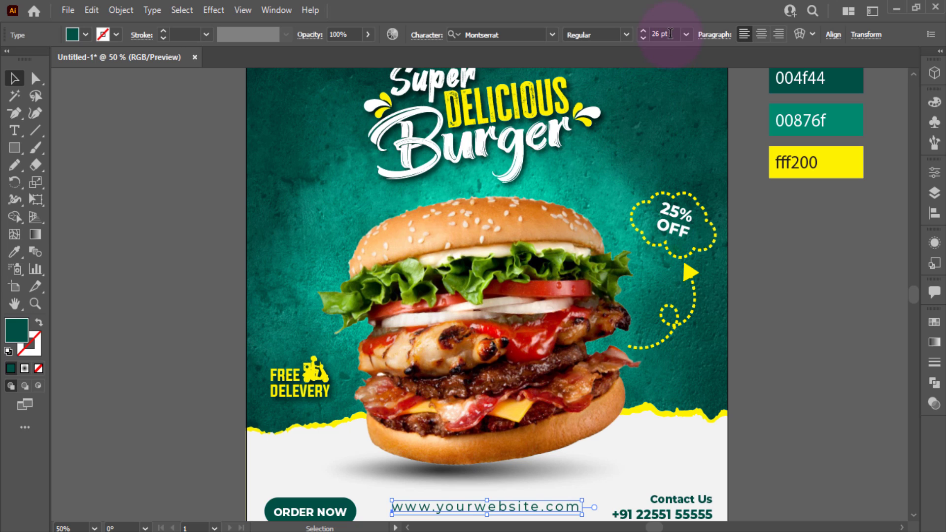
Set the website text's size to 20 pt and center it horizontally on the poster.
scroll(670, 34, down, 5)
scroll(670, 35, down, 1)
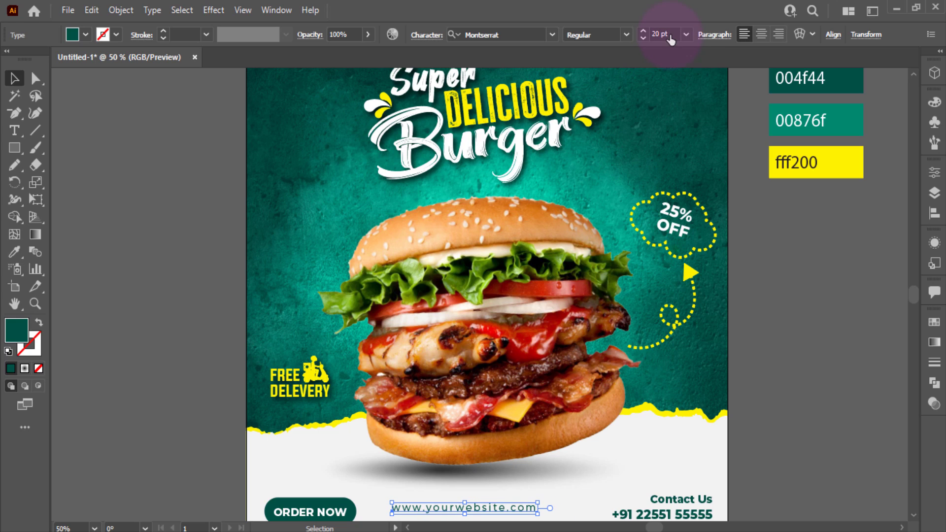
click(832, 35)
click(714, 74)
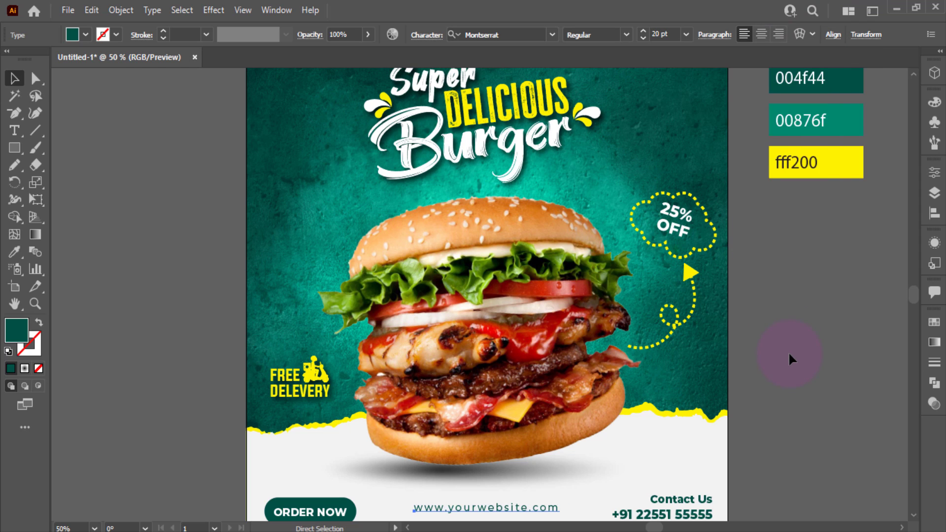
Align the ORDER NOW button, website text and contact lines by their vertical centers and move the row slightly lower.
key(ctrl+0)
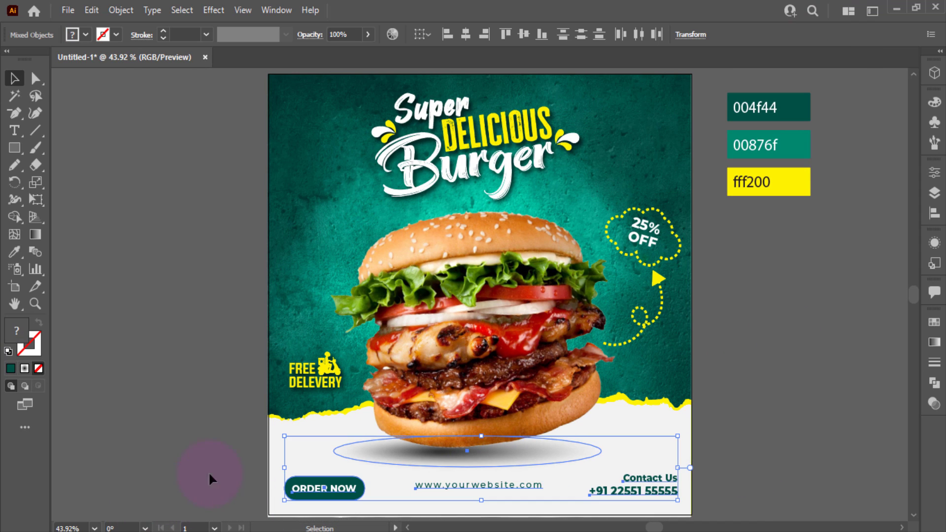
click(216, 473)
scroll(641, 493, down, 4)
drag(681, 493, 679, 490)
scroll(674, 474, up, 1)
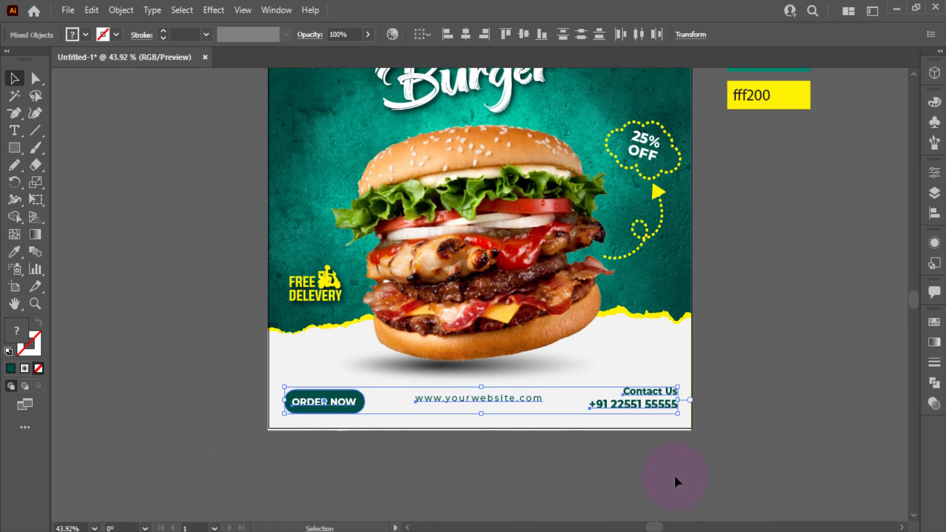
click(525, 34)
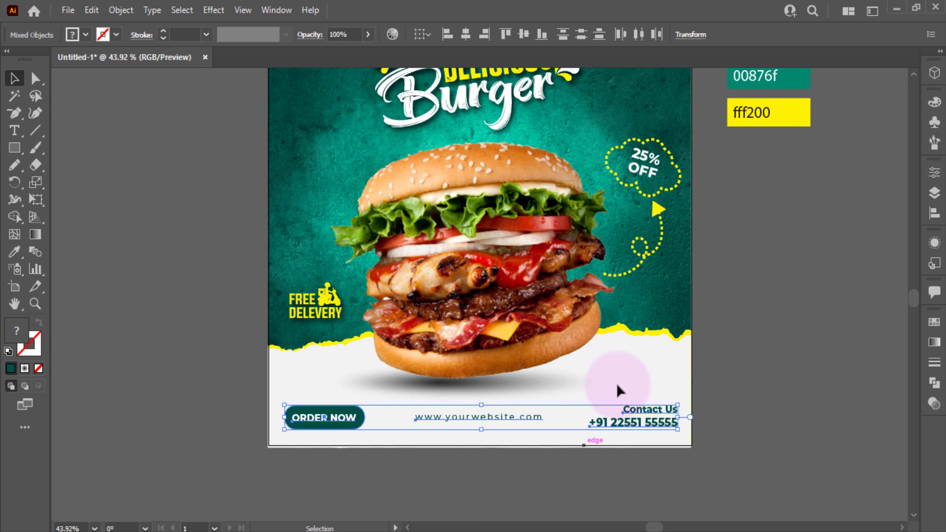
drag(625, 425, 628, 435)
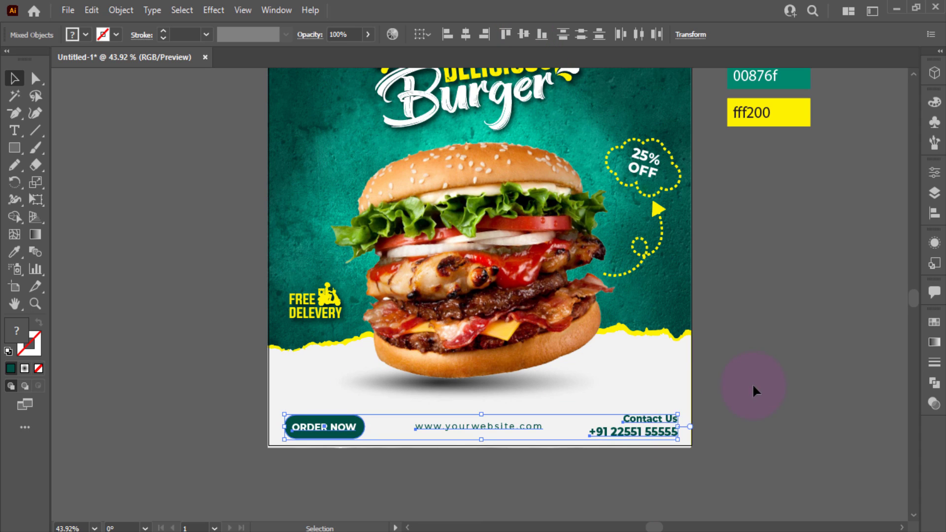
Move the website text slightly down so its baseline lines up with the phone number.
click(739, 374)
key(ctrl+0)
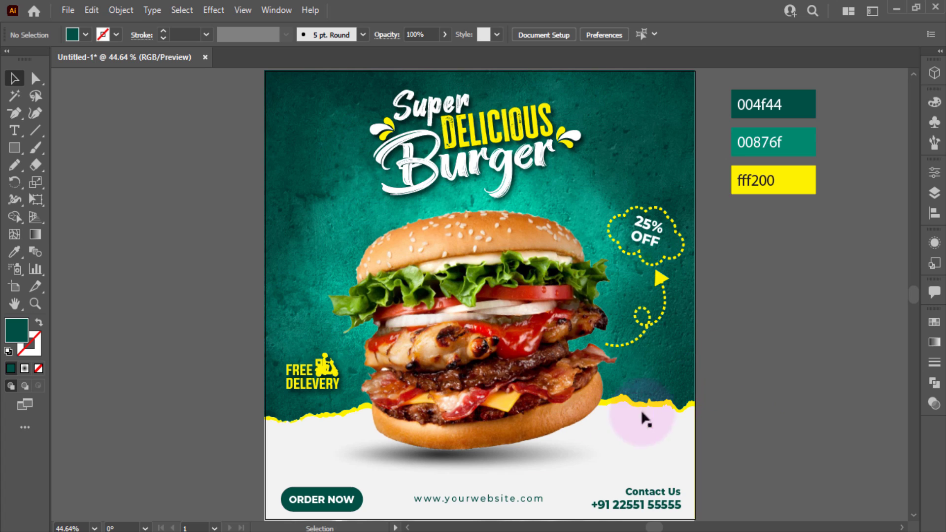
drag(507, 499, 491, 505)
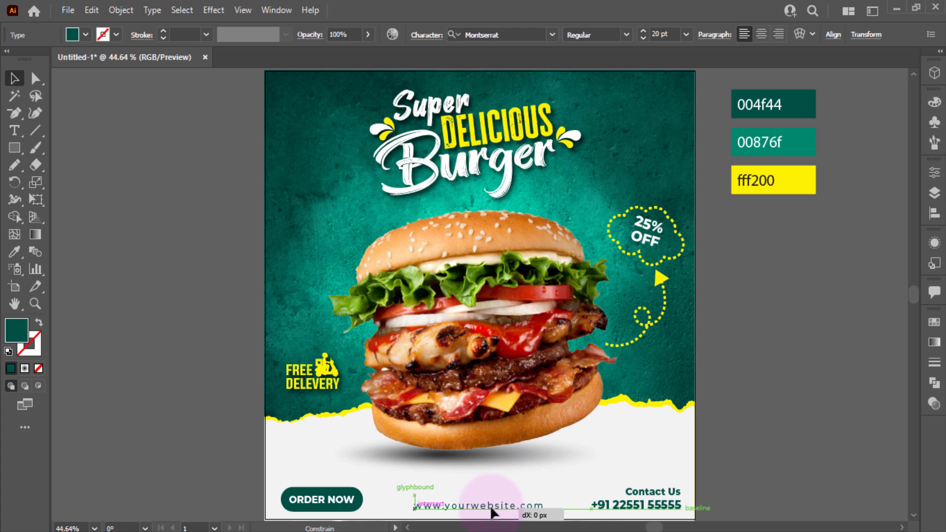
click(735, 440)
Add the text LOGO on the canvas beside the poster and set its font style to ExtraBold.
click(13, 132)
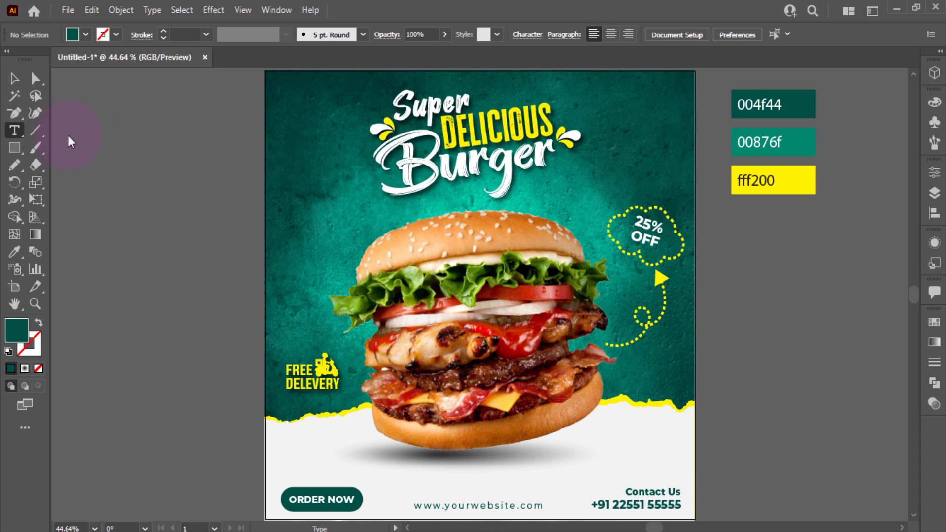
click(109, 140)
text(LOGO)
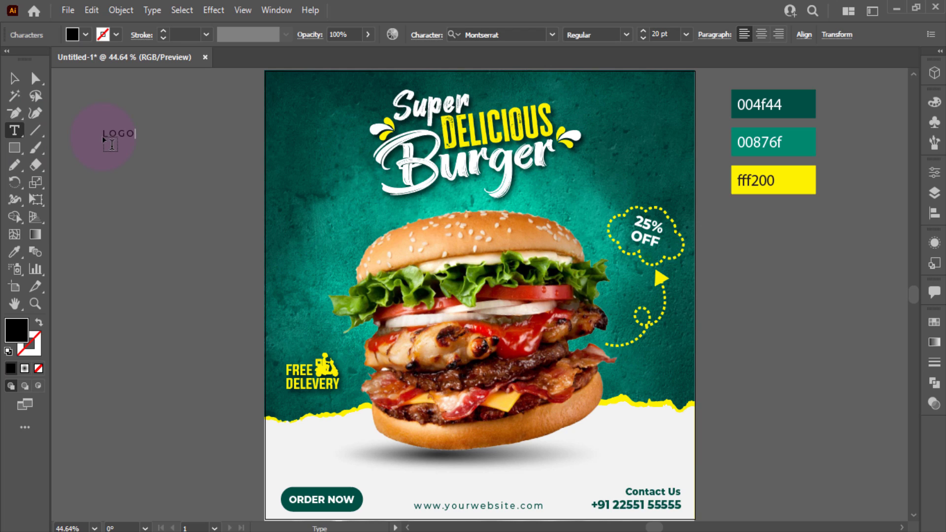
click(18, 82)
click(626, 35)
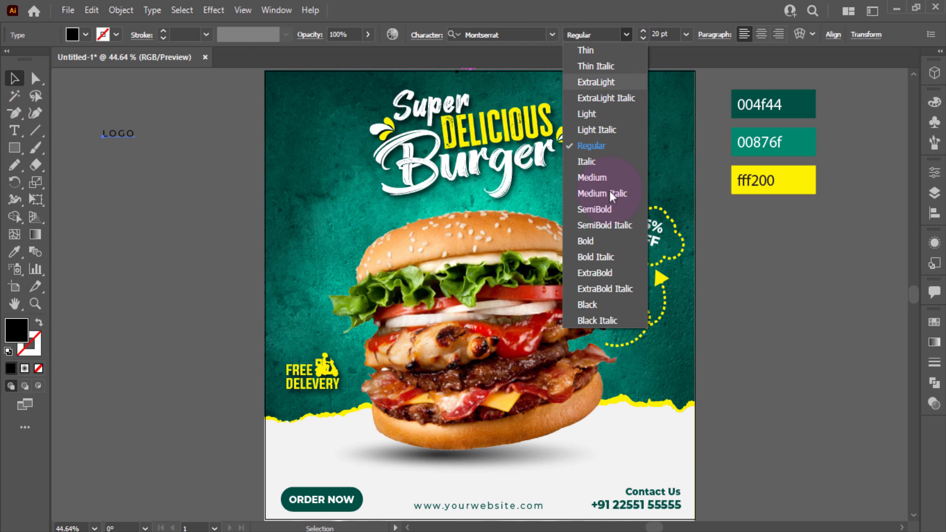
click(602, 274)
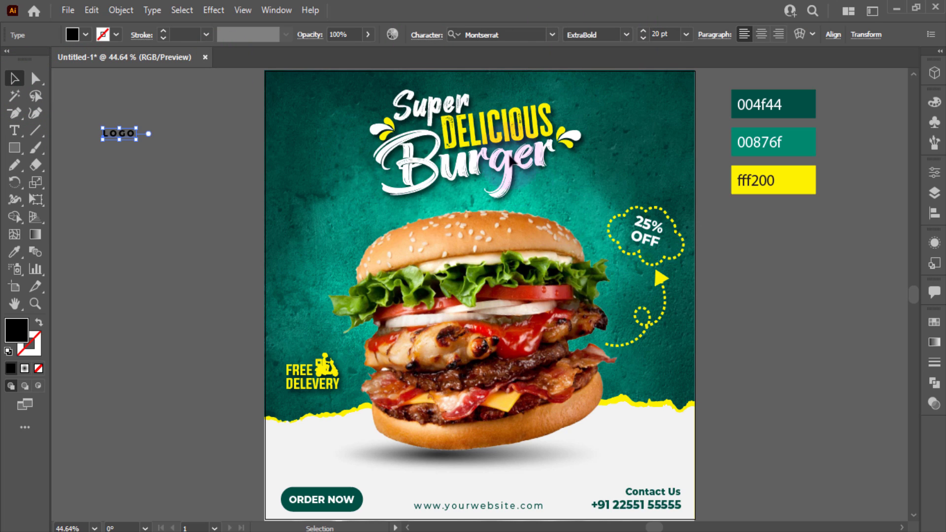
Set the LOGO text's tracking to 0 and place it, enlarged to about 27 pt, in the poster's upper-left corner.
click(419, 35)
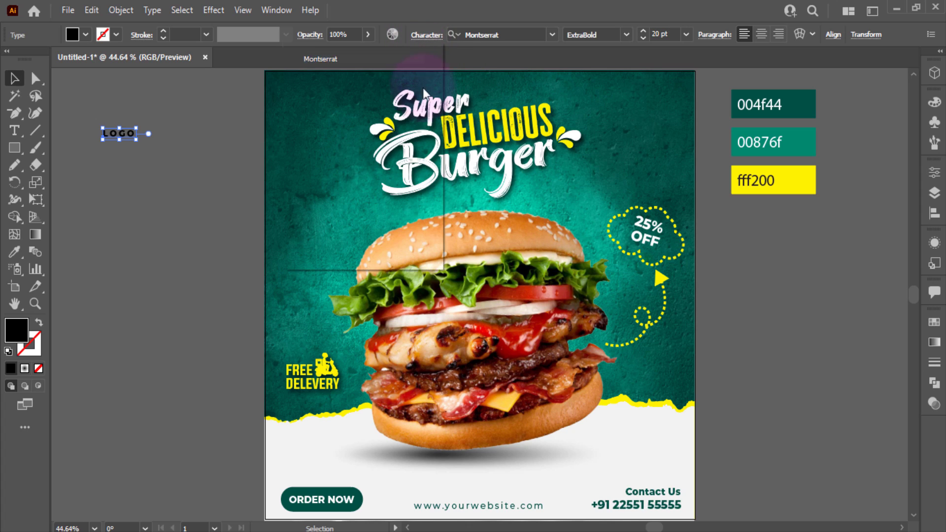
click(432, 120)
click(445, 236)
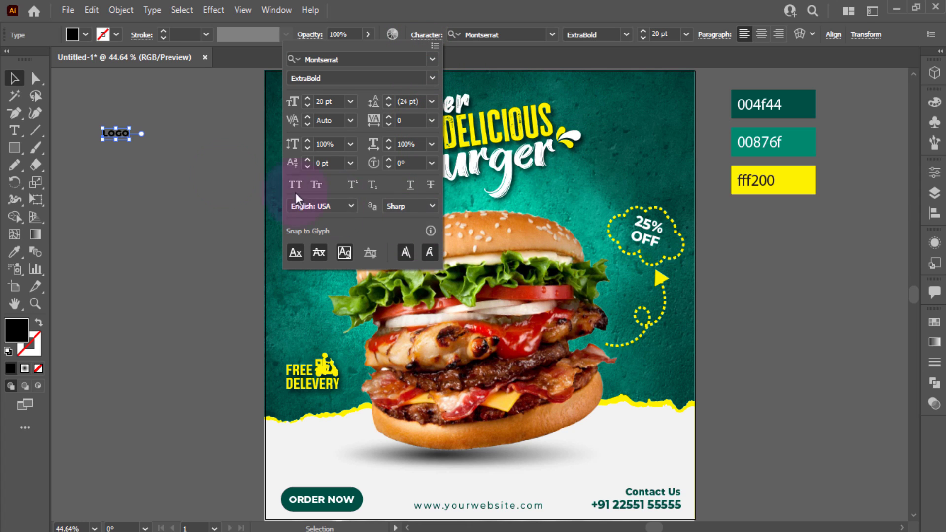
click(145, 158)
drag(127, 139, 314, 105)
Color the LOGO text with the yellow fff200 swatch.
key(i)
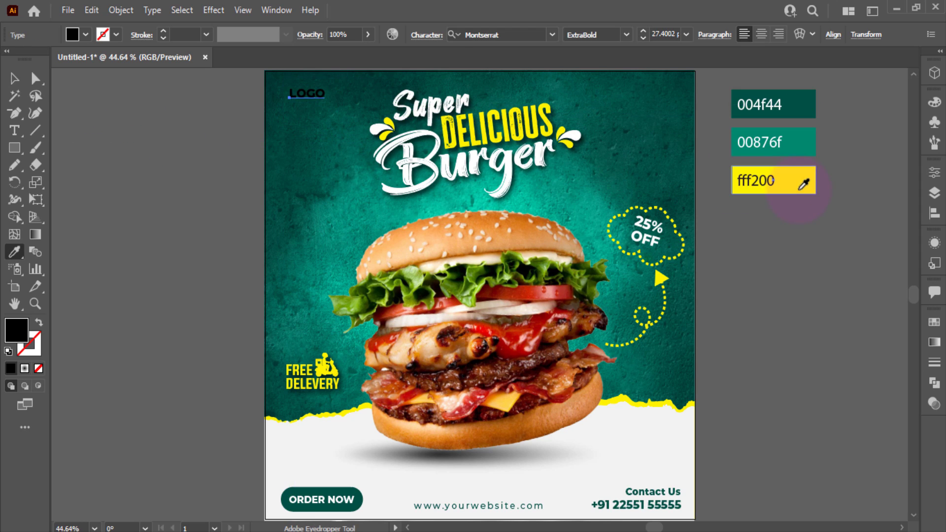
click(805, 182)
key(v)
click(748, 266)
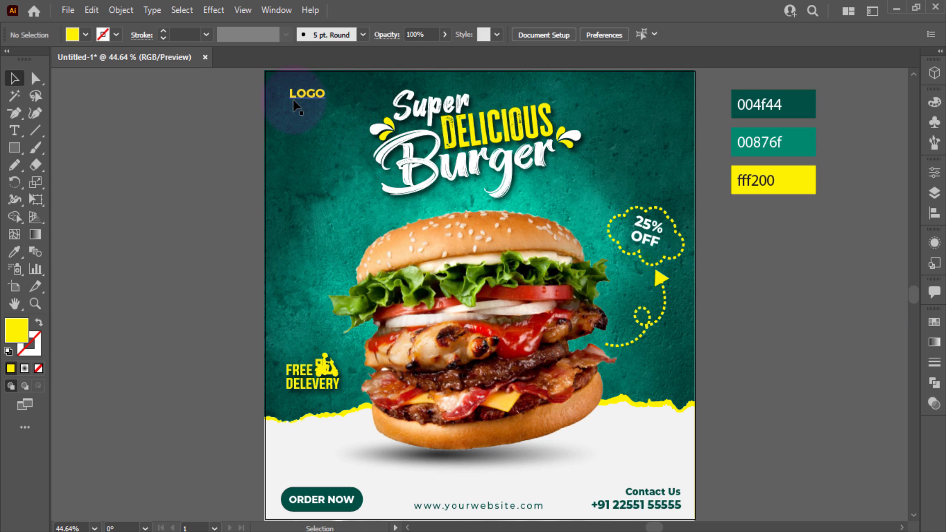
Enlarge the LOGO text slightly, align its left edge with the FREE DELEVERY text, and nudge it a little lower.
click(300, 105)
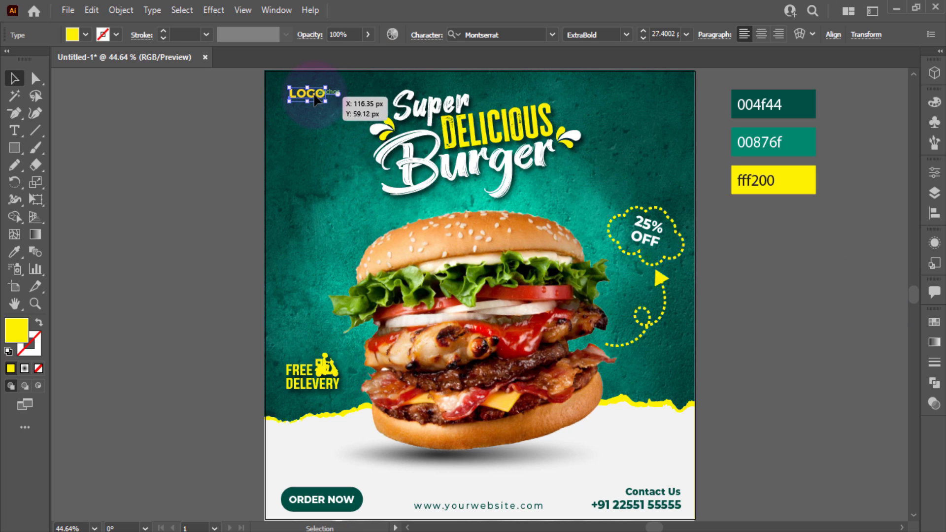
scroll(665, 32, up, 2)
click(199, 190)
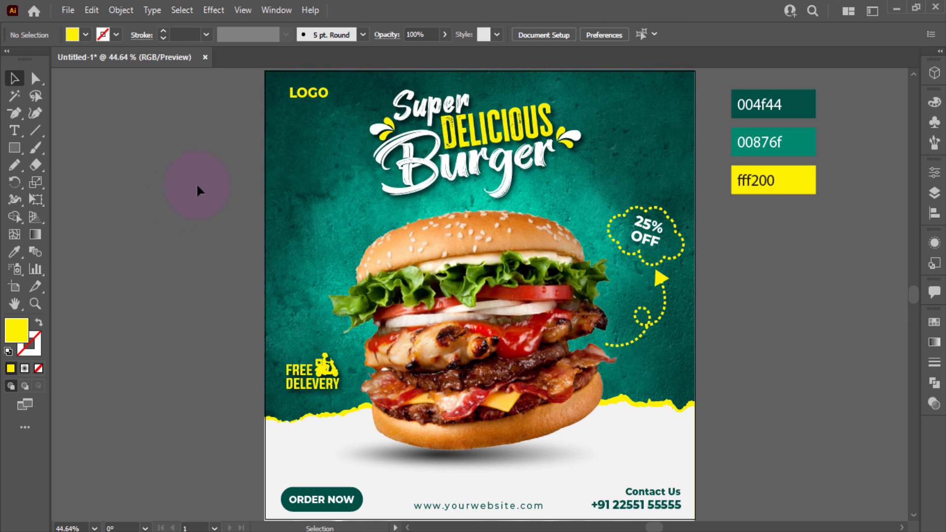
click(310, 107)
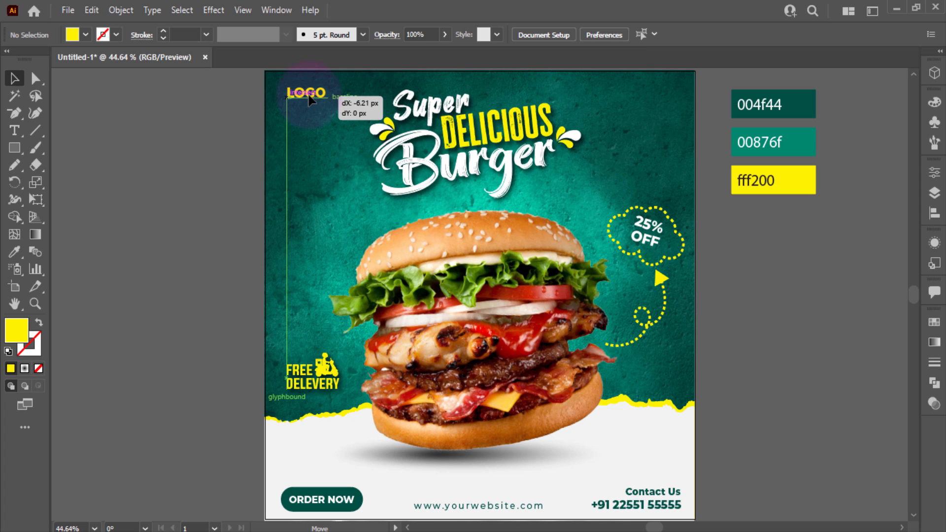
click(227, 148)
drag(316, 95, 315, 102)
scroll(676, 35, up, 1)
click(730, 335)
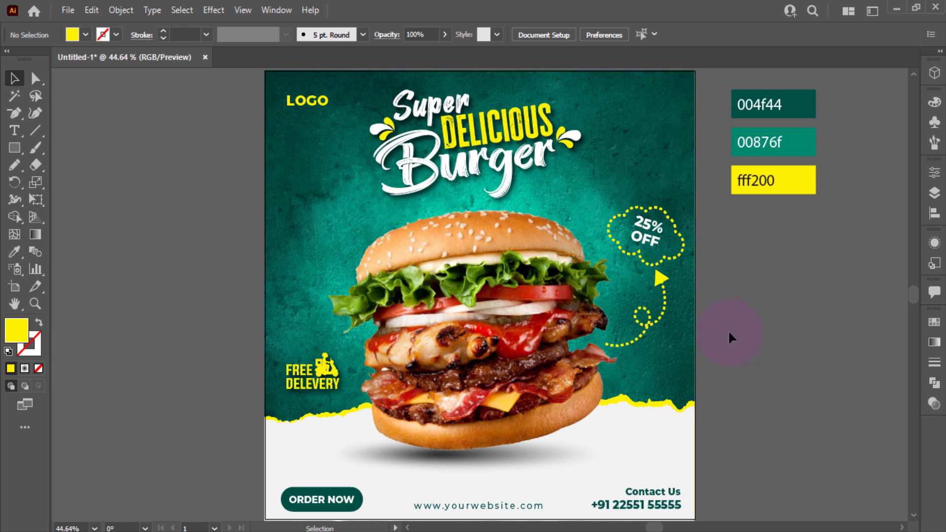
Draw a freehand curve from above FREE DELEVERY to the lettuce and give it the yellow arrow line's dotted style.
scroll(84, 217, up, 1)
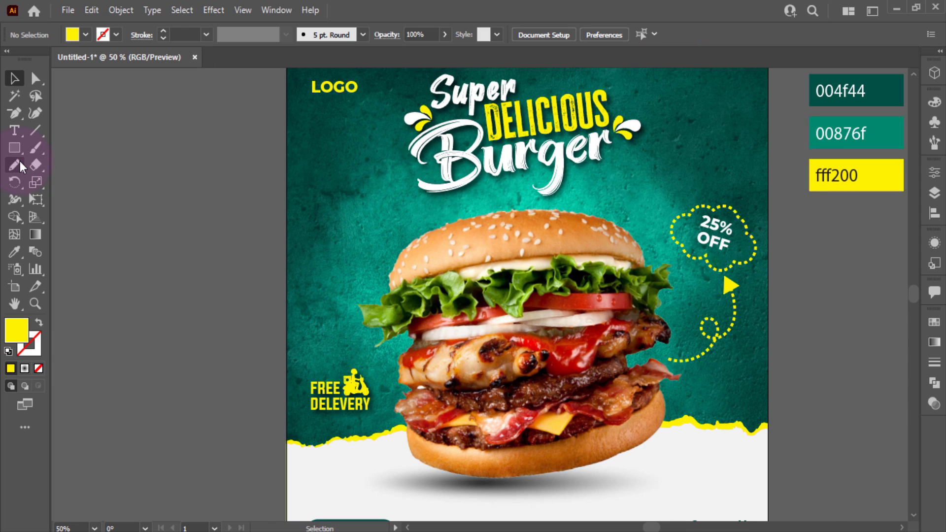
click(14, 165)
scroll(190, 260, up, 1)
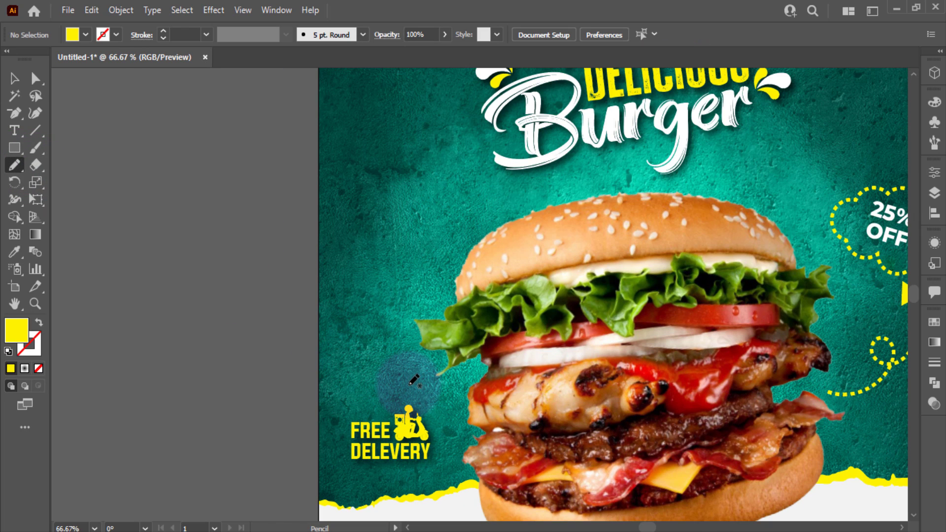
drag(411, 309, 425, 312)
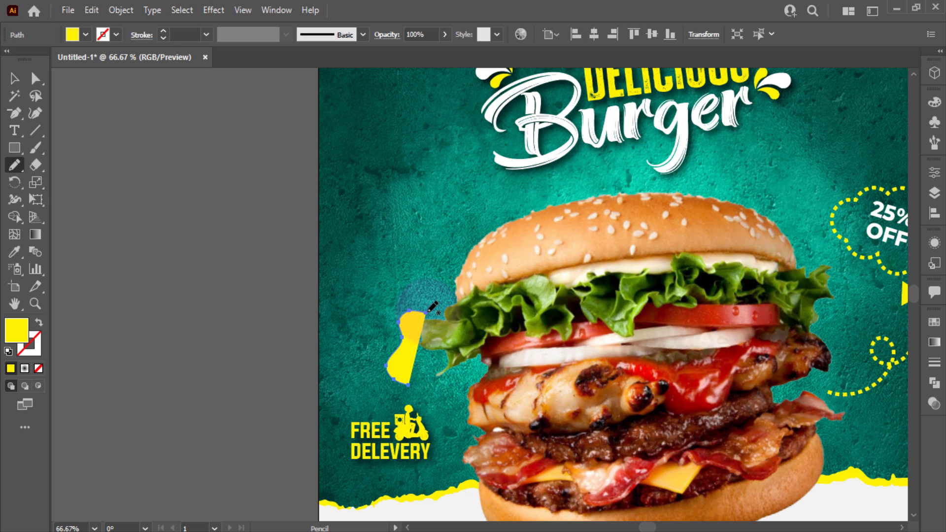
key(i)
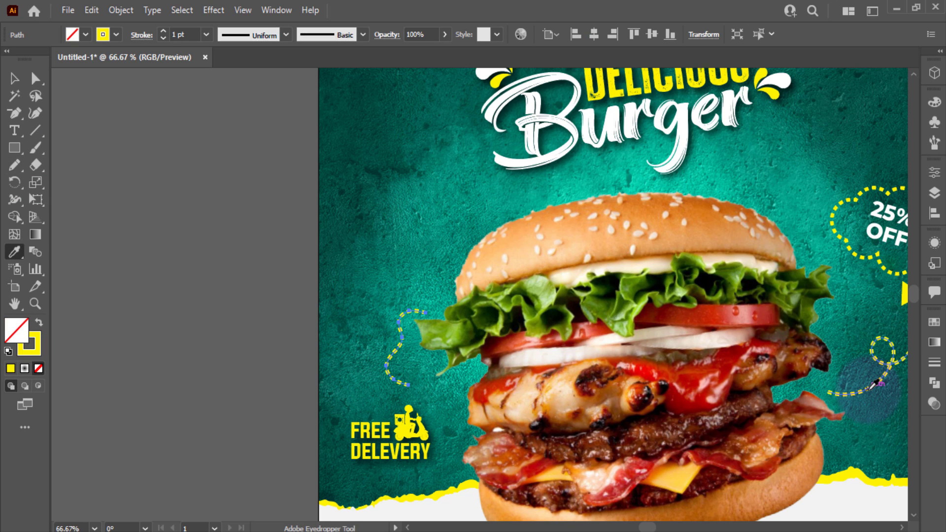
click(18, 80)
Change the new dotted curve's stroke color to white.
click(114, 38)
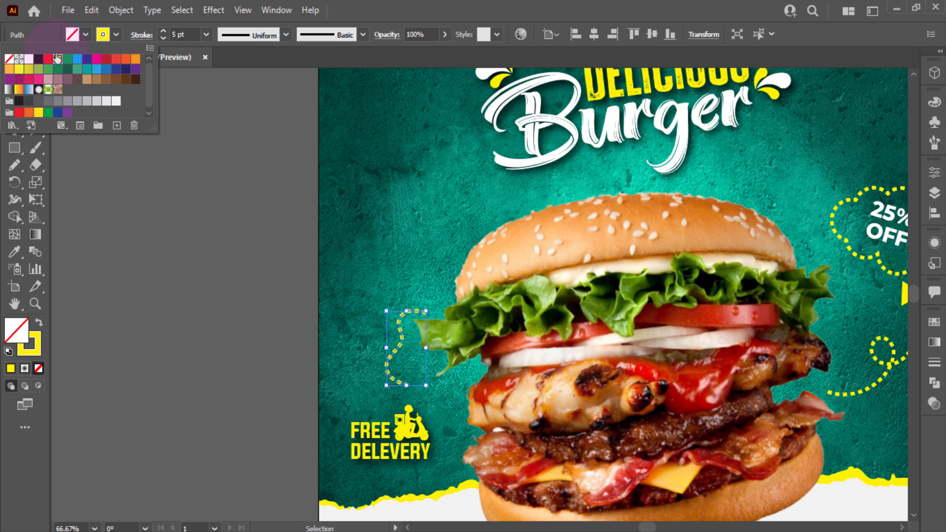
click(26, 65)
click(149, 340)
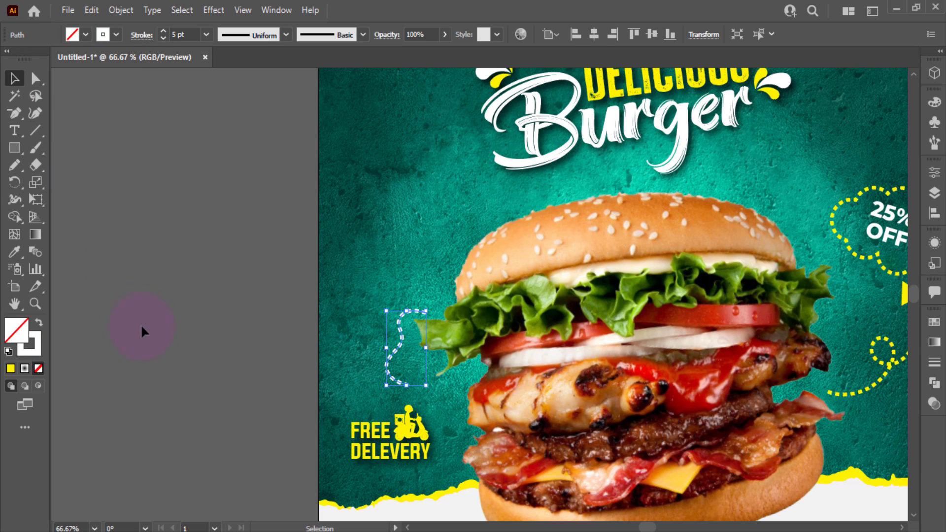
Replace the white dotted curve with a longer, wavier freehand line running from FREE DELEVERY up to the lettuce.
click(141, 328)
click(14, 167)
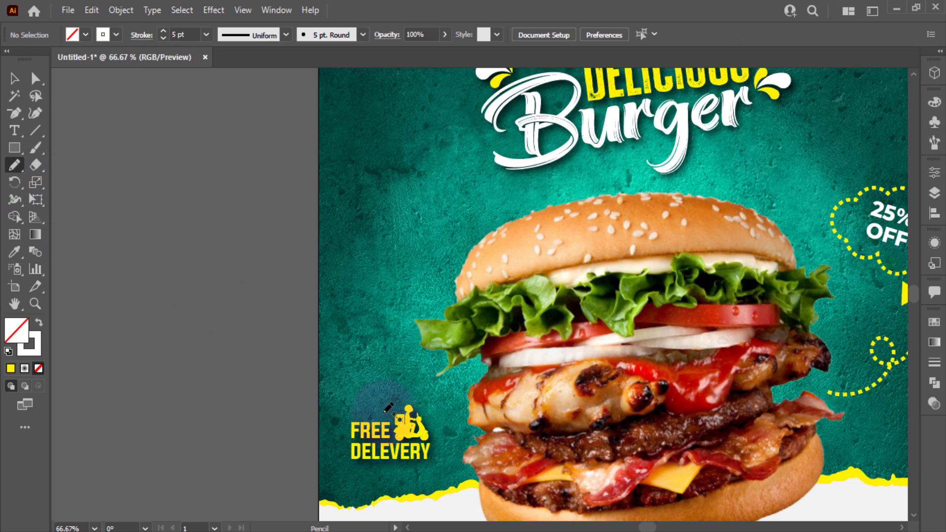
drag(417, 314, 417, 313)
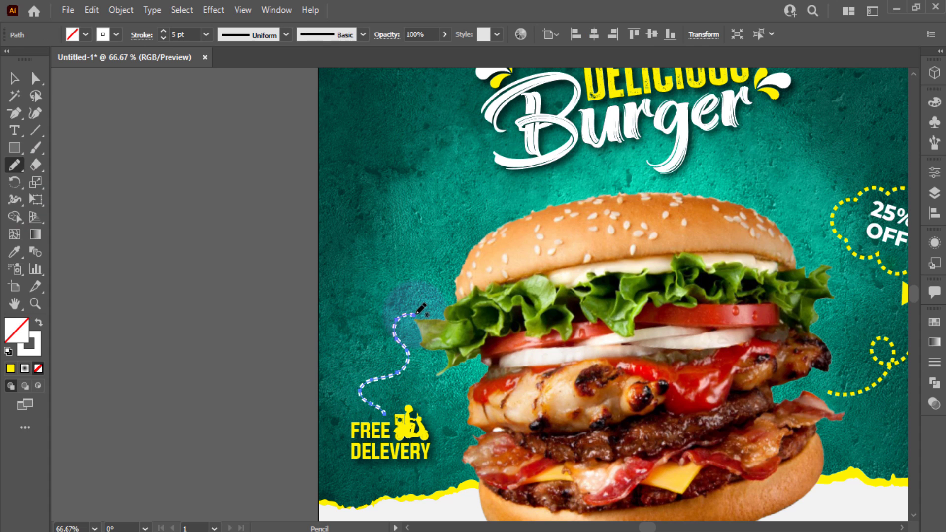
click(15, 83)
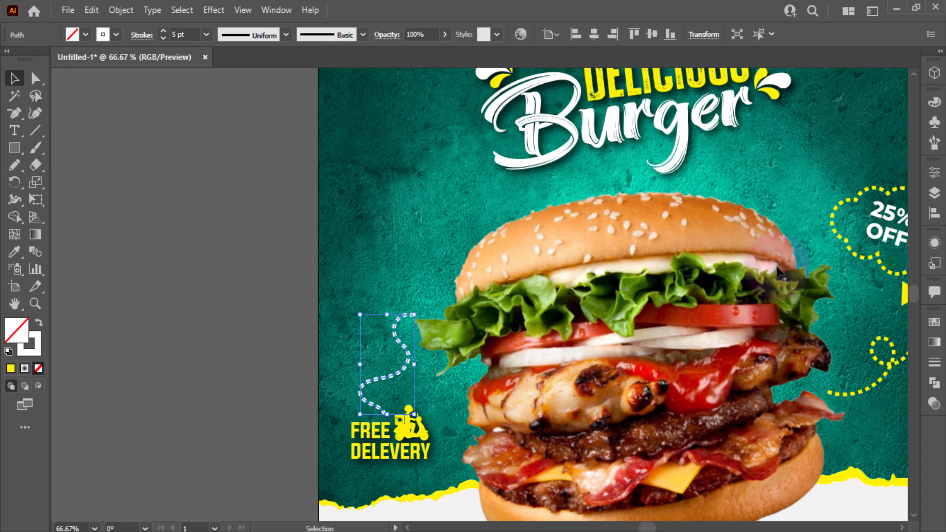
Copy the yellow arrowhead triangle to the lower end of the white dotted line and fill it white.
drag(777, 272, 384, 423)
scroll(398, 415, up, 3)
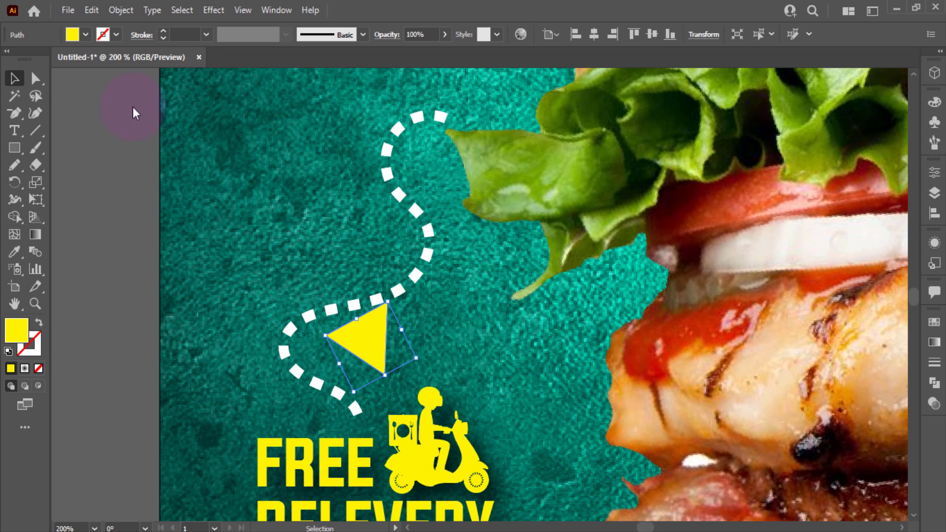
click(81, 40)
click(29, 60)
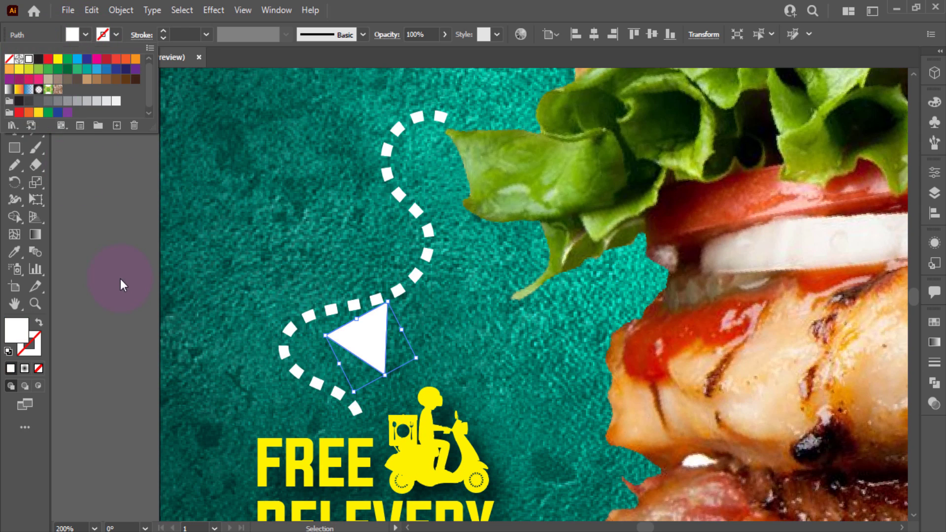
drag(367, 345, 323, 408)
click(241, 399)
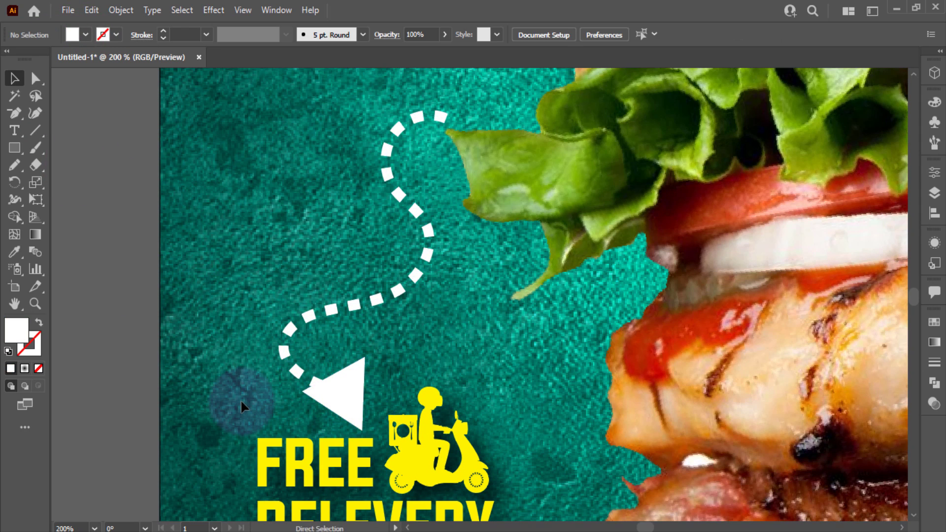
Shrink the white arrowhead and fit it on the dotted line's lower end, pointing at FREE DELEVERY.
key(ctrl+0)
scroll(241, 399, up, 4)
scroll(525, 232, up, 3)
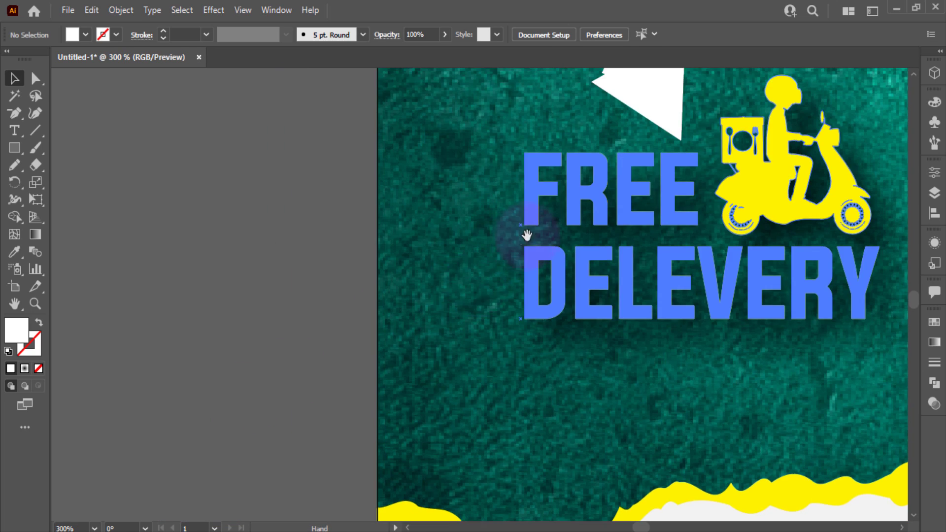
click(537, 234)
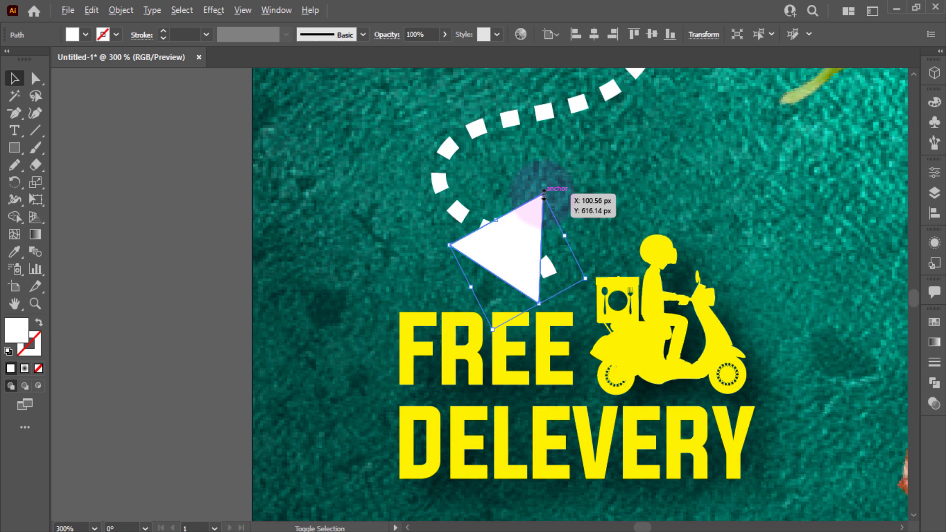
drag(543, 195, 533, 208)
drag(503, 255, 528, 255)
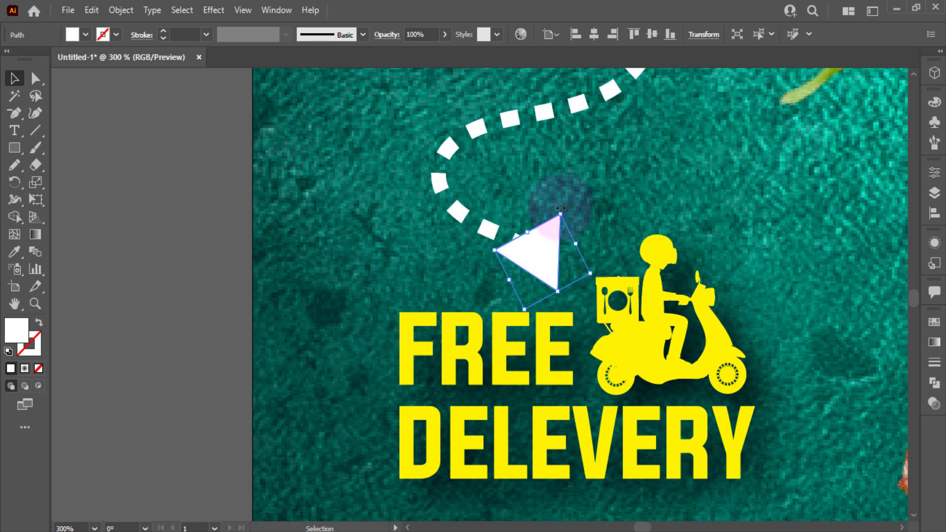
mouse_move(562, 207)
mouse_down()
mouse_move(570, 199)
mouse_move(556, 204)
mouse_up()
click(386, 244)
key(ctrl+0)
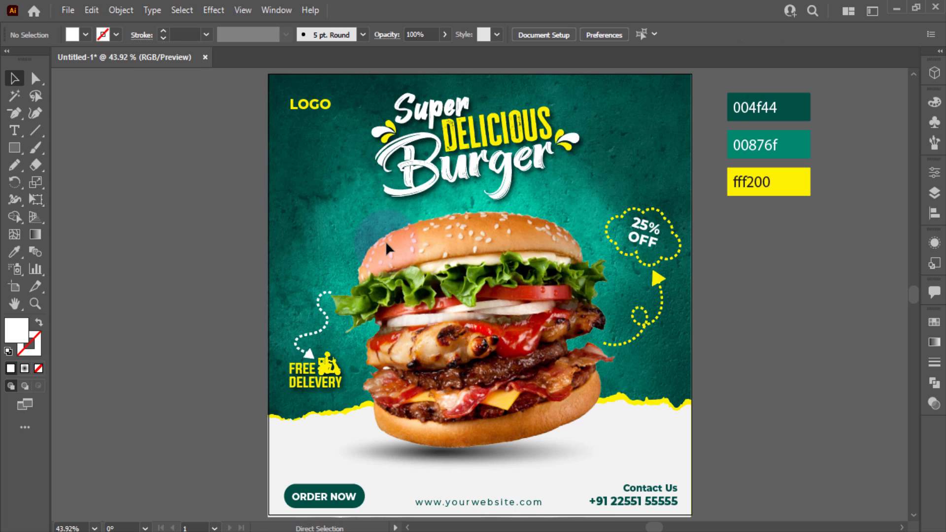